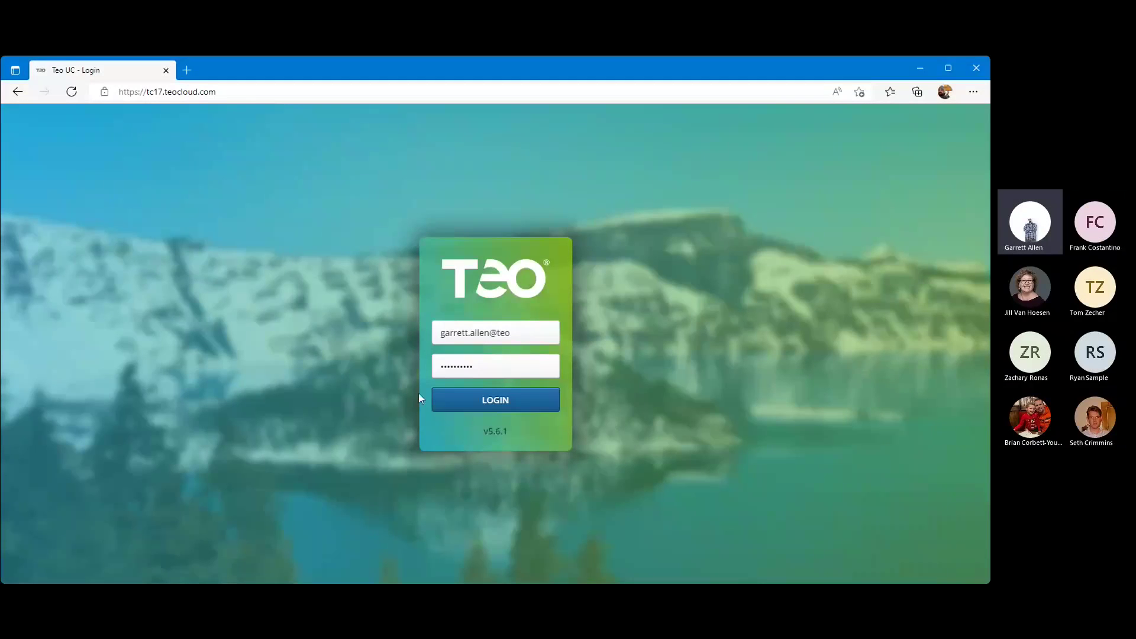
Step: Log in to the Teo UC portal to reach the Welcome menu of sections
click(491, 398)
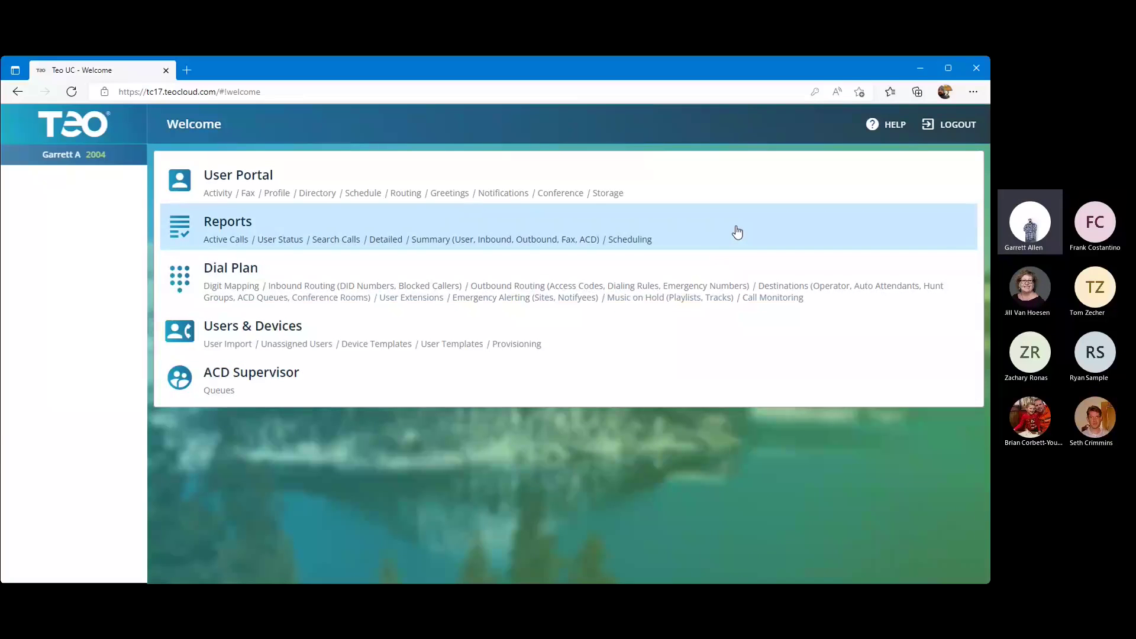
Step: Go to Reports and view the Active Calls report, which lists no active calls
click(738, 232)
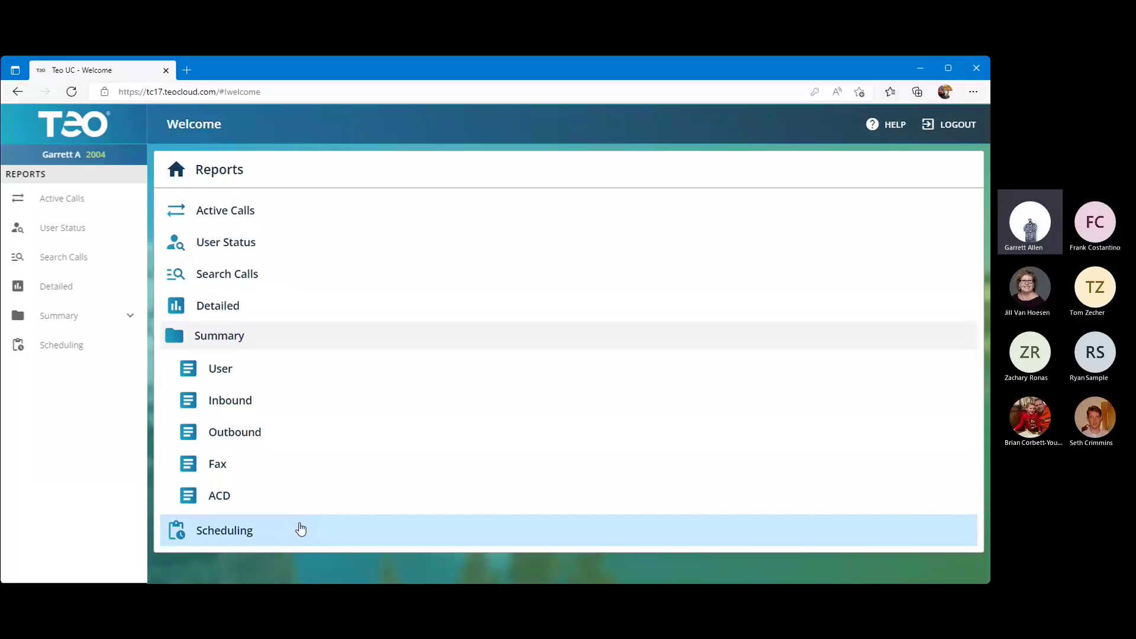
click(297, 211)
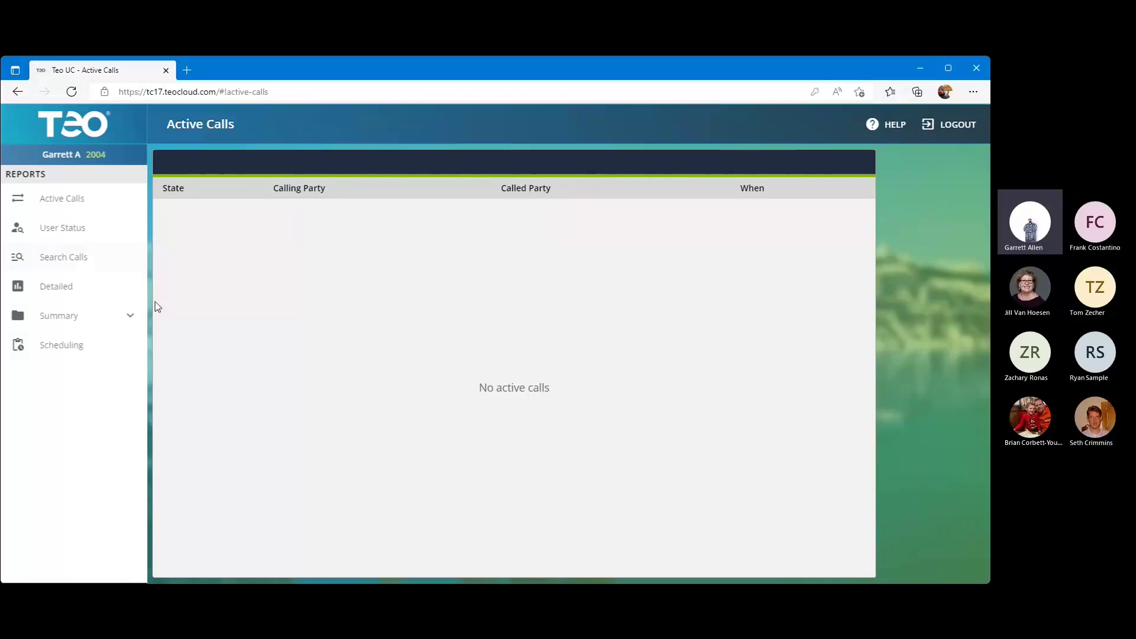
Step: Open Search Calls and review the details of today's single outbound call
click(85, 266)
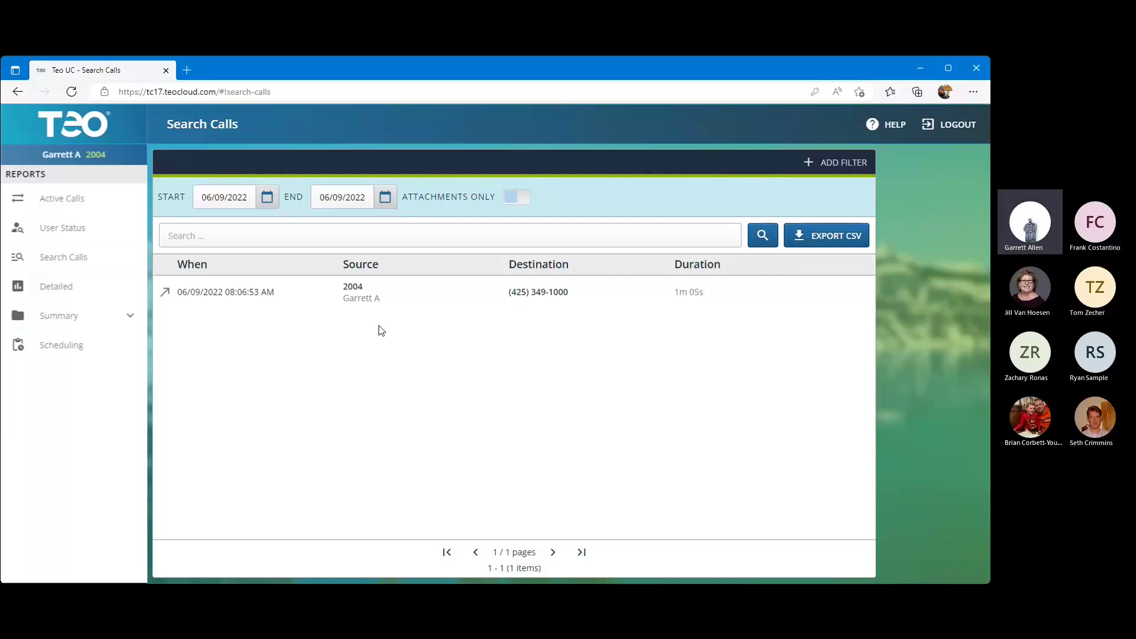
click(427, 303)
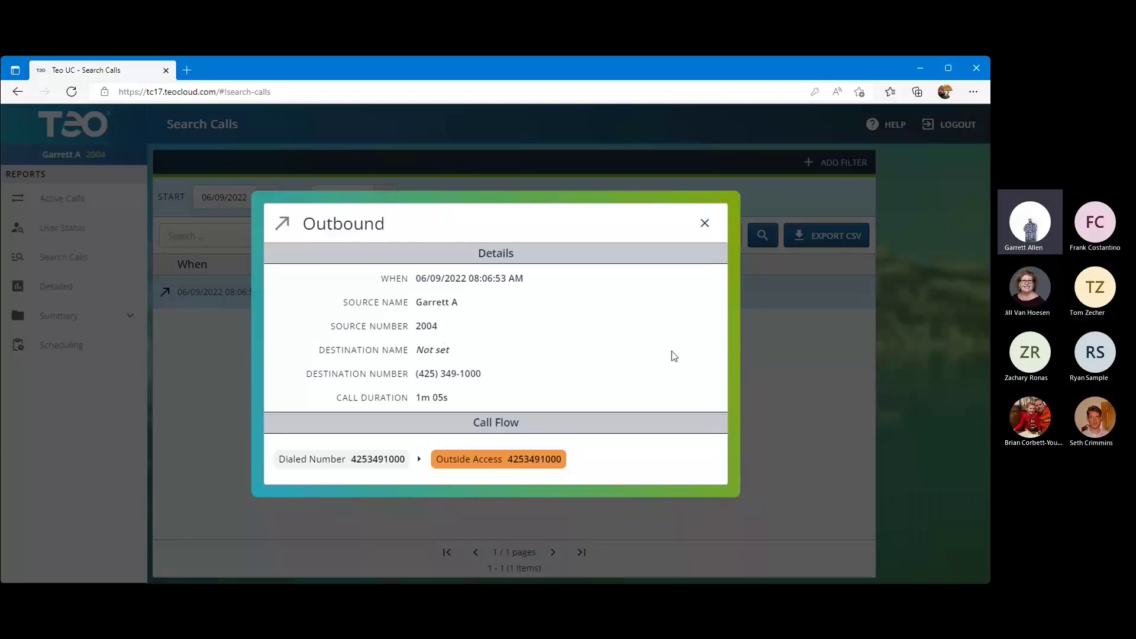
click(705, 224)
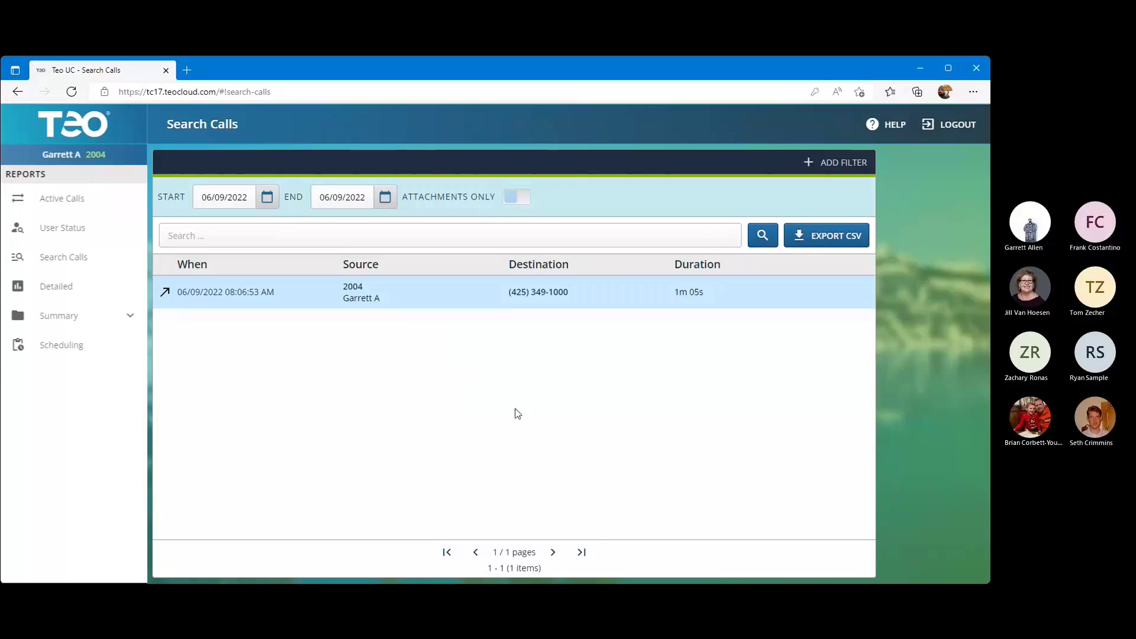
Step: Filter the call search by the user at extension 2004, then remove that filter
click(812, 162)
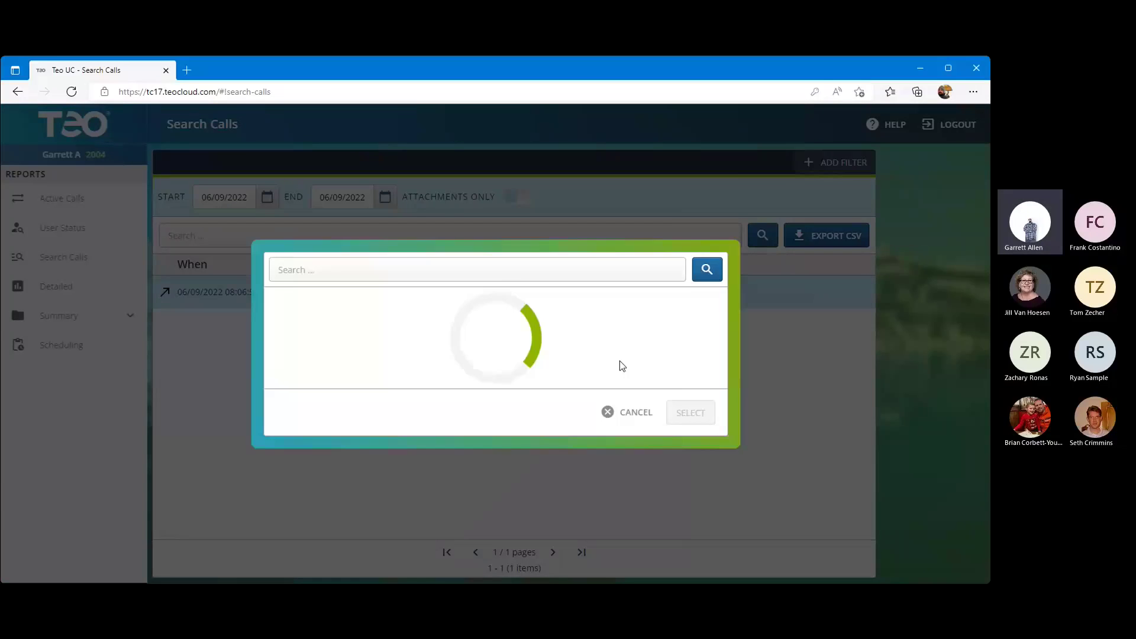
click(360, 137)
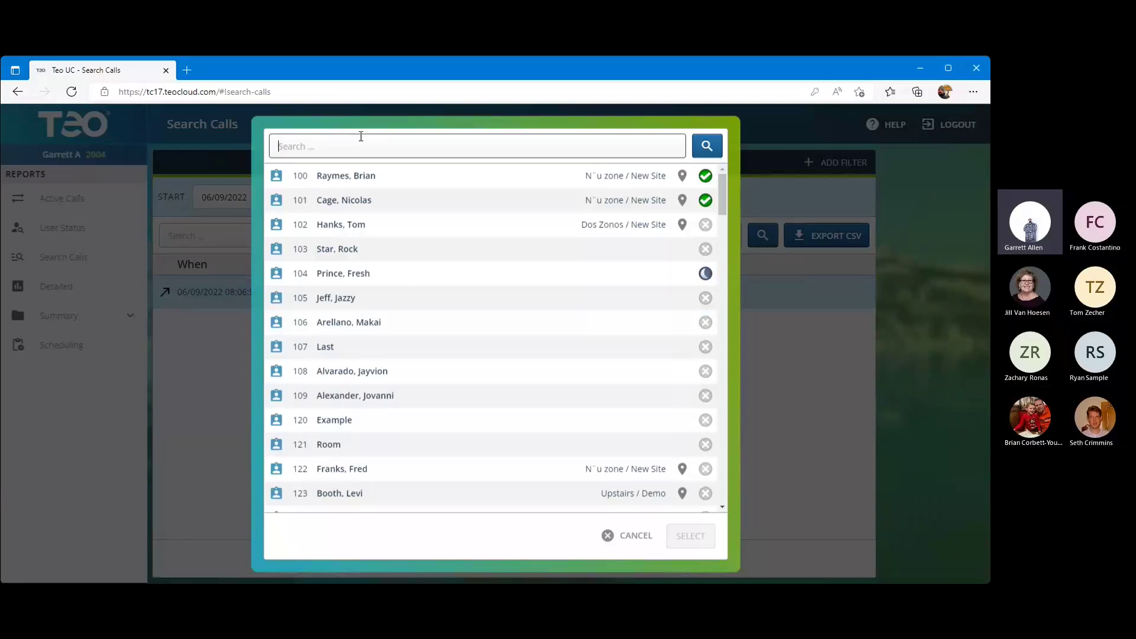
text(Garrett)
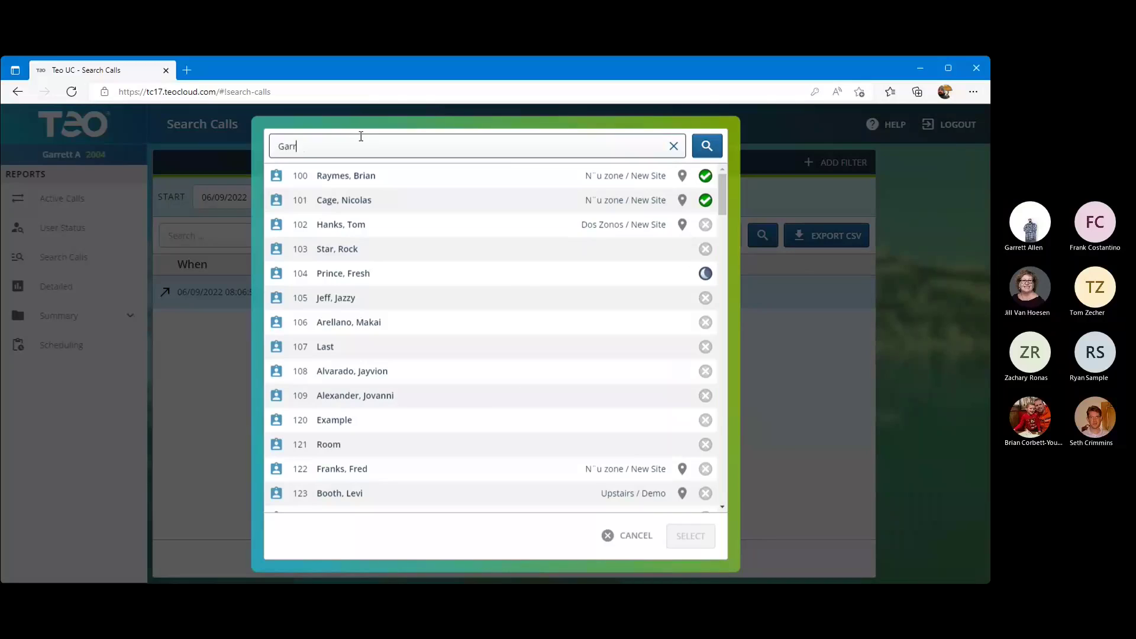
key(Return)
click(503, 352)
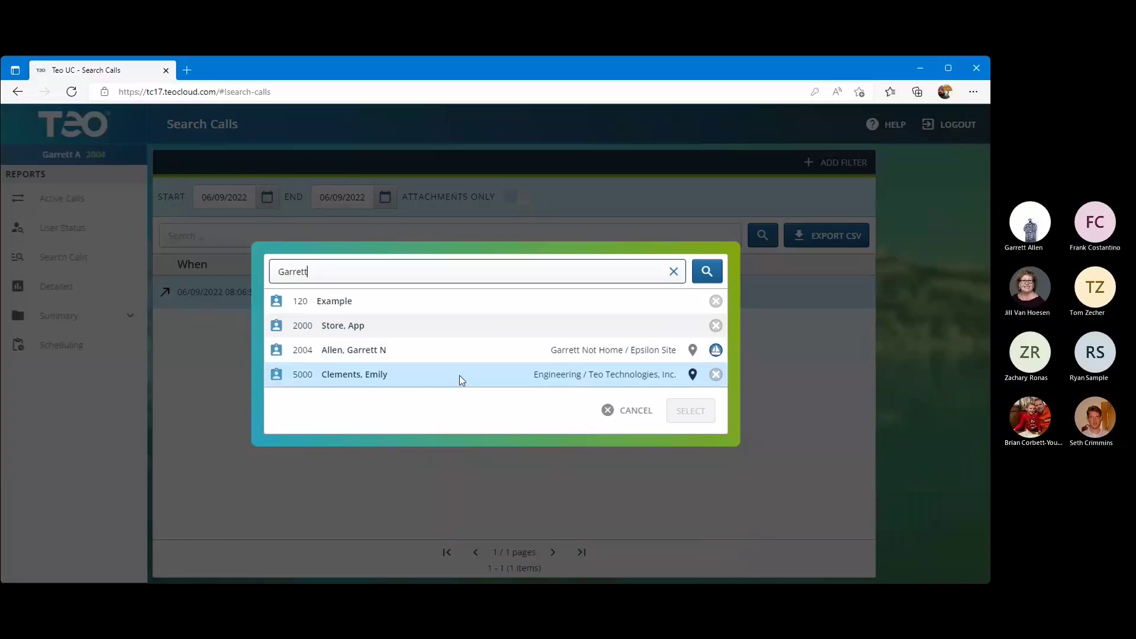
click(690, 411)
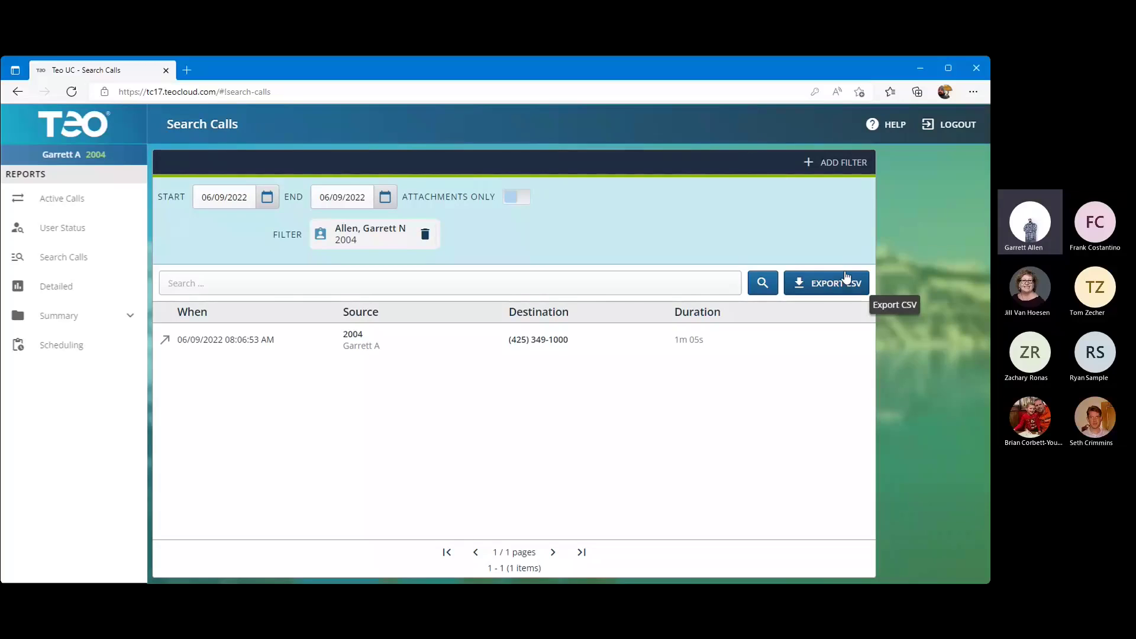
click(426, 246)
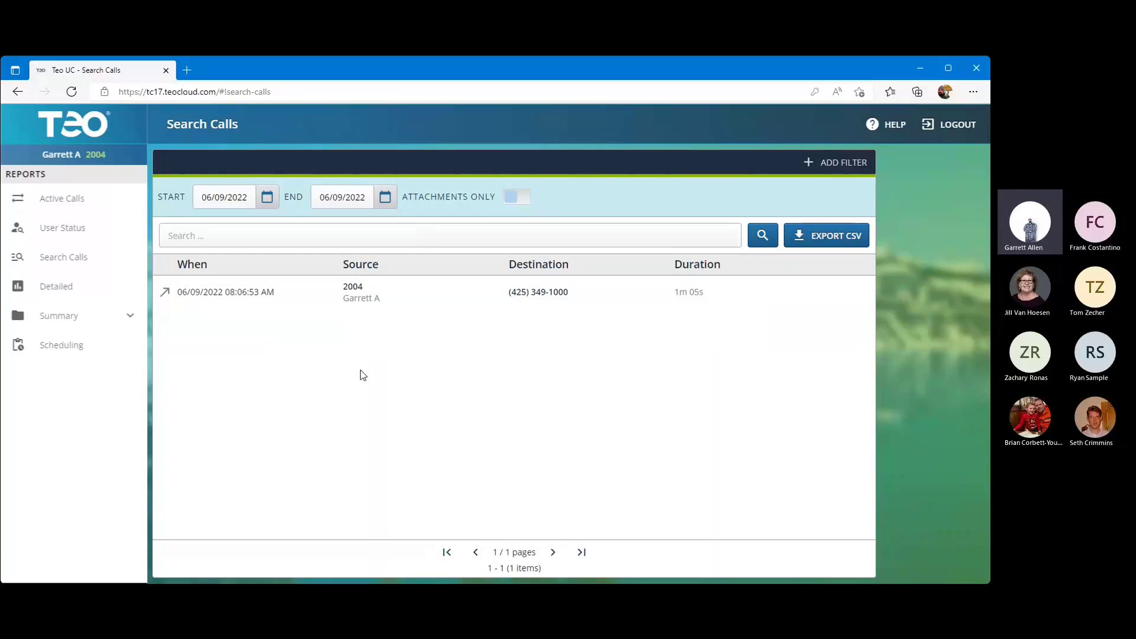
Step: Download the all-users User summary report for Today as a PDF
click(77, 317)
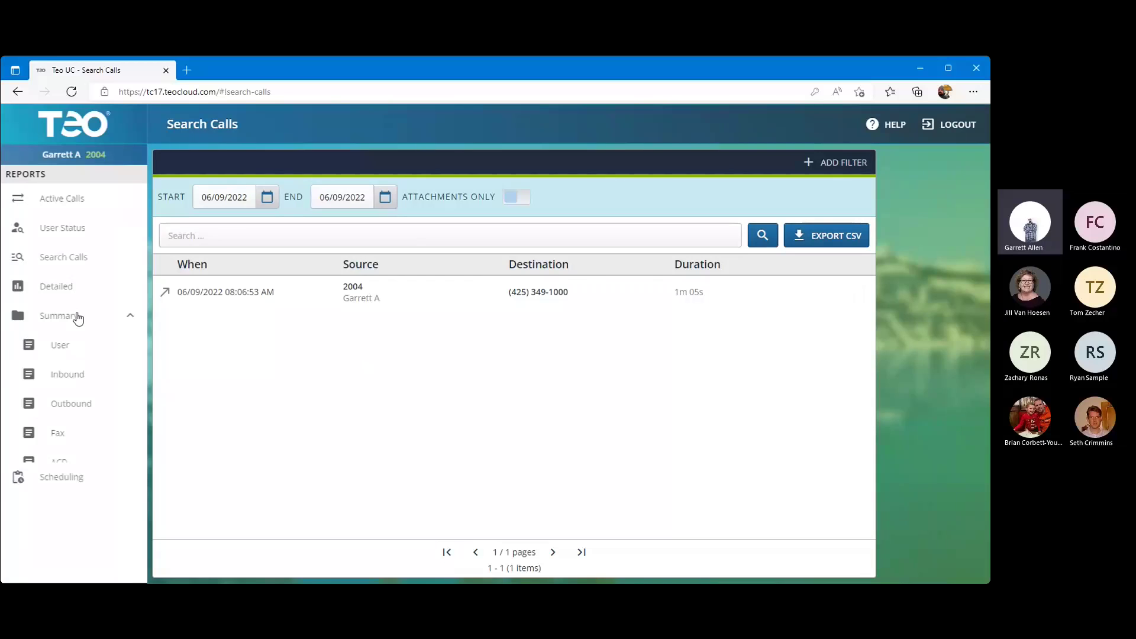
click(60, 345)
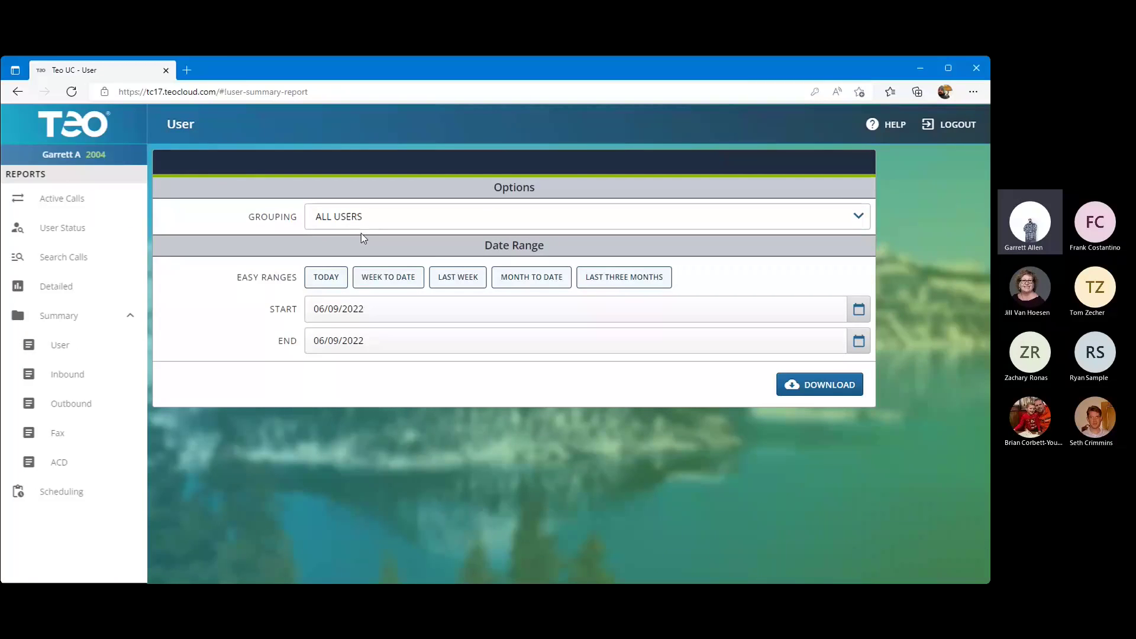
click(323, 282)
click(820, 385)
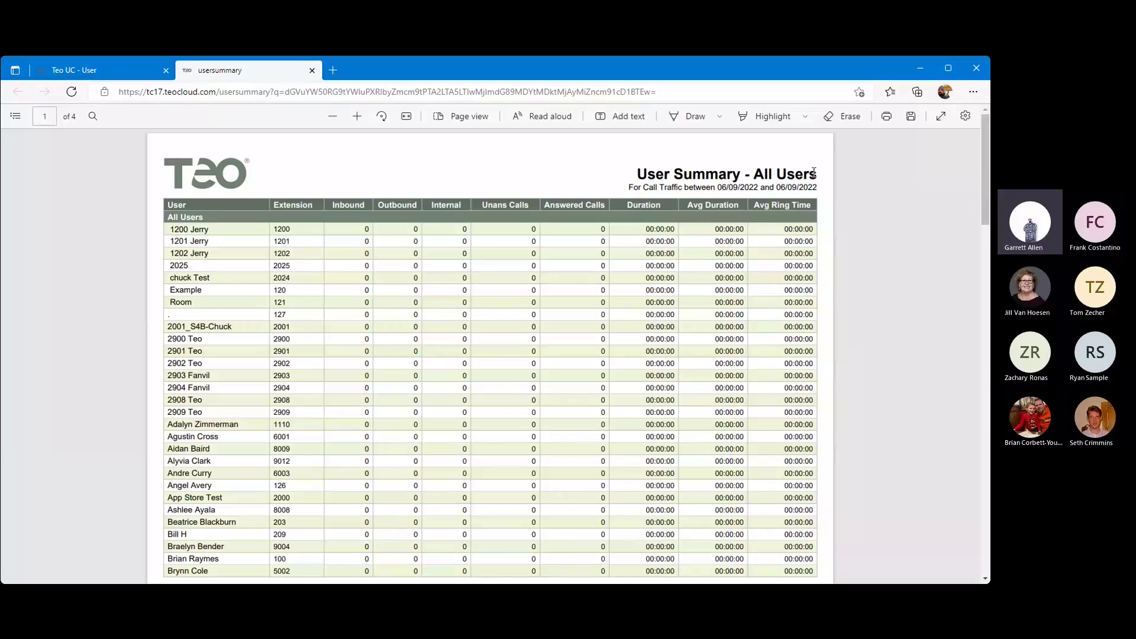
Step: Scroll through the four-page User Summary PDF to the All Users Totals, then close it
scroll(816, 172, down, 3)
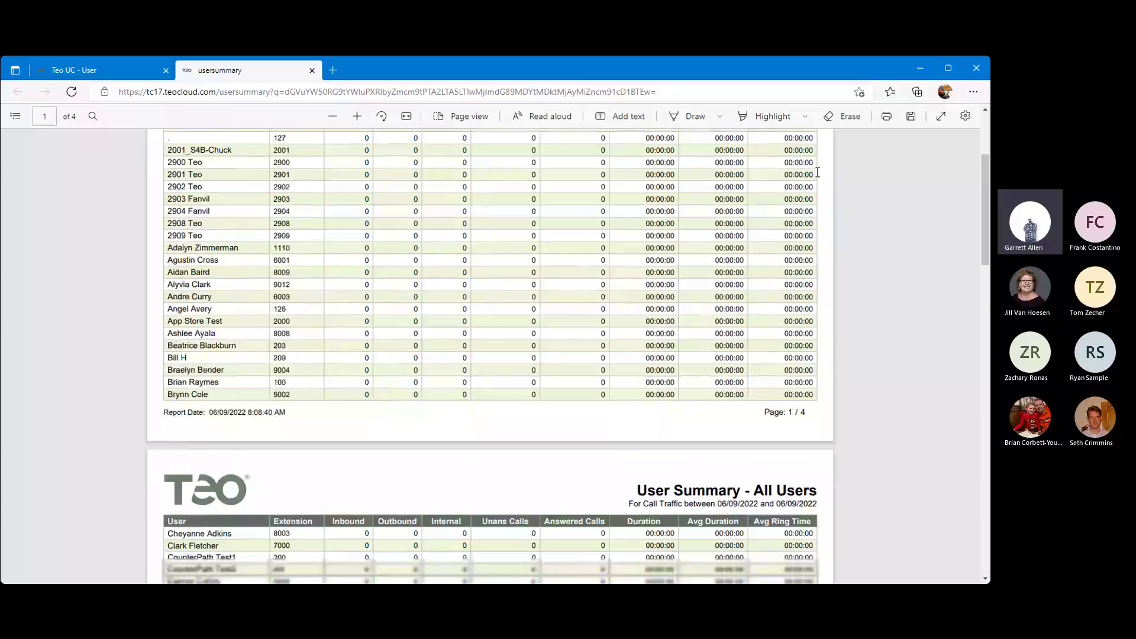
scroll(818, 172, down, 8)
scroll(818, 172, up, 3)
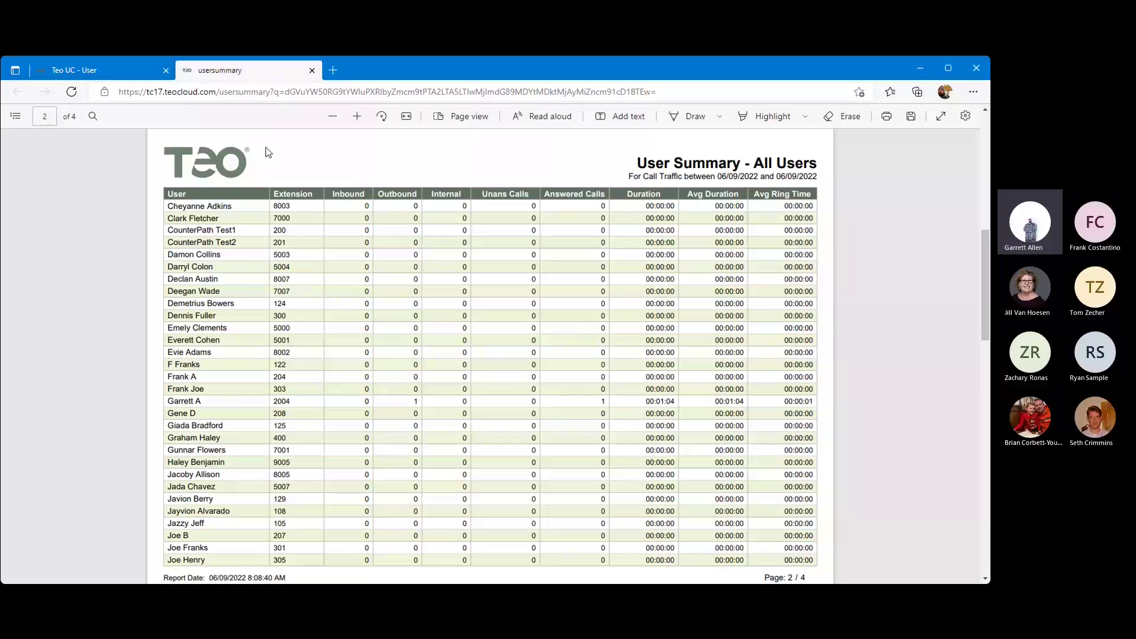
scroll(615, 279, down, 15)
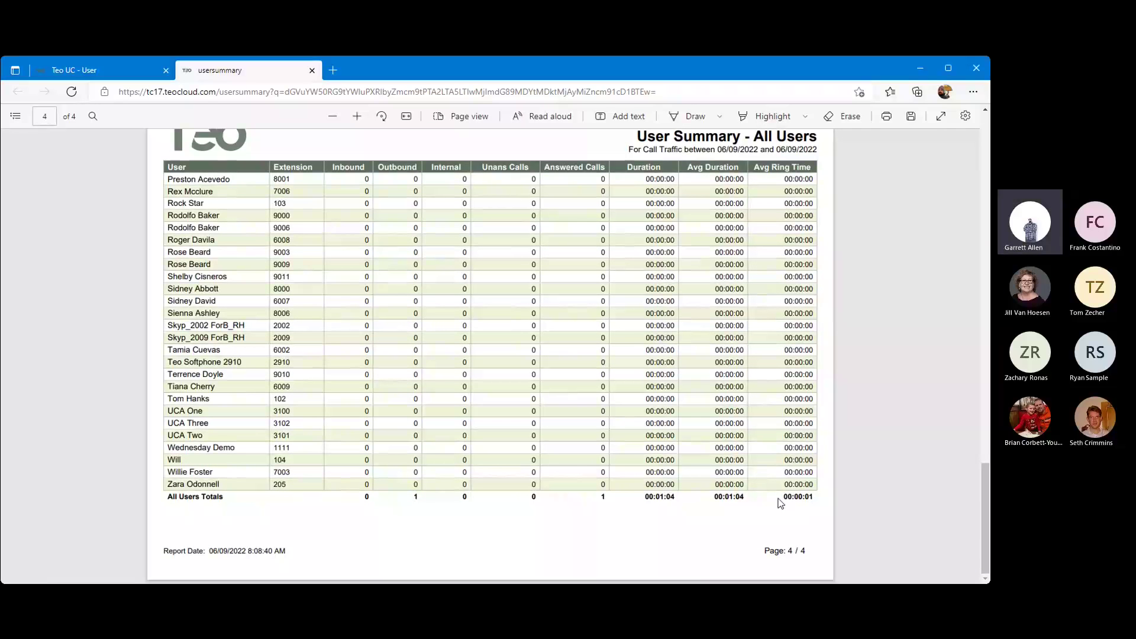
click(312, 70)
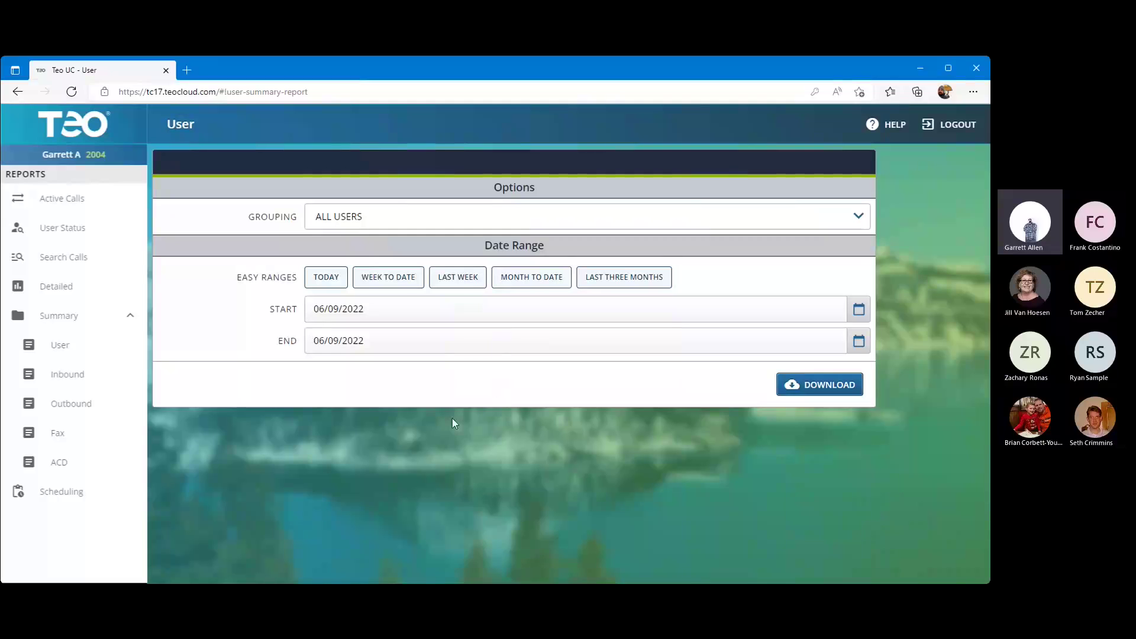
Step: Start a new Detailed report and begin adding a column, then cancel the field
click(75, 288)
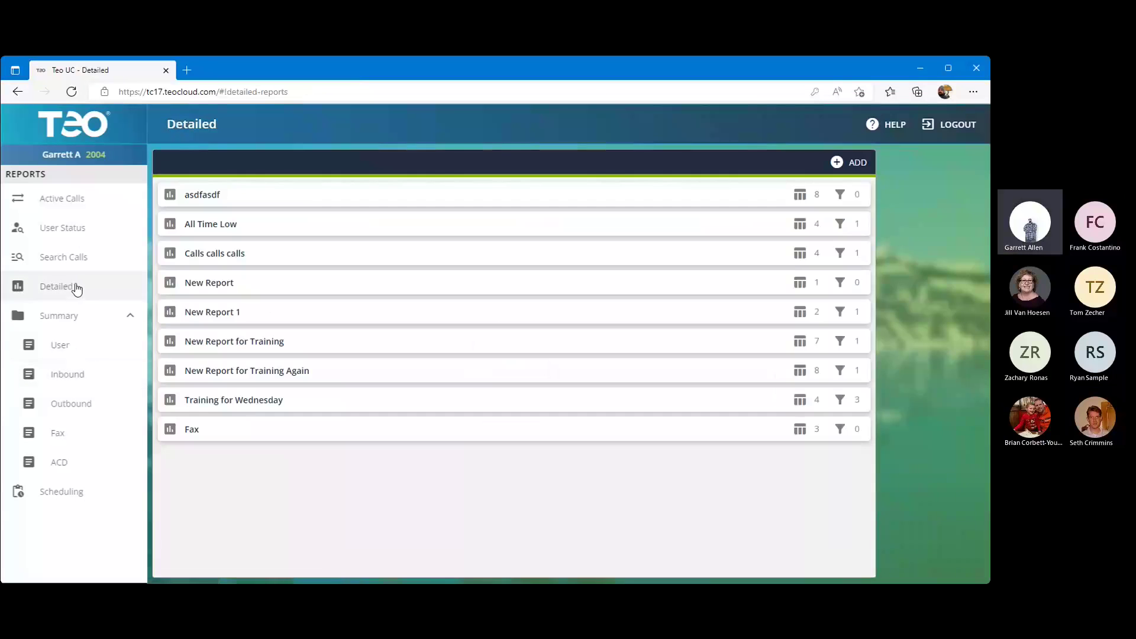
click(853, 163)
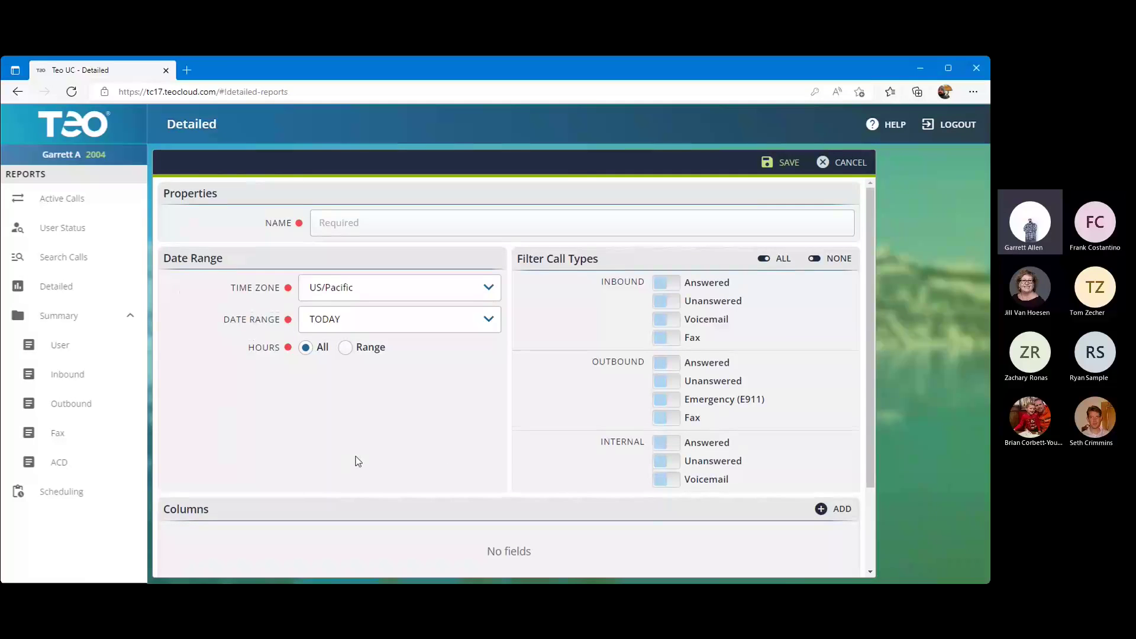
scroll(355, 460, down, 1)
scroll(355, 460, up, 1)
click(817, 516)
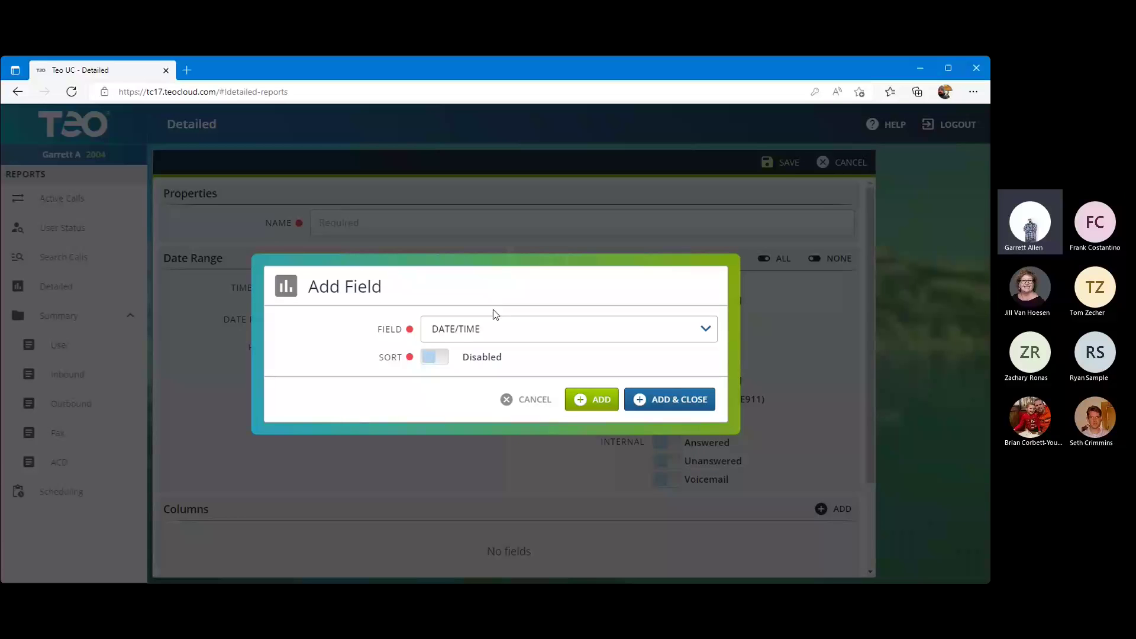
click(502, 404)
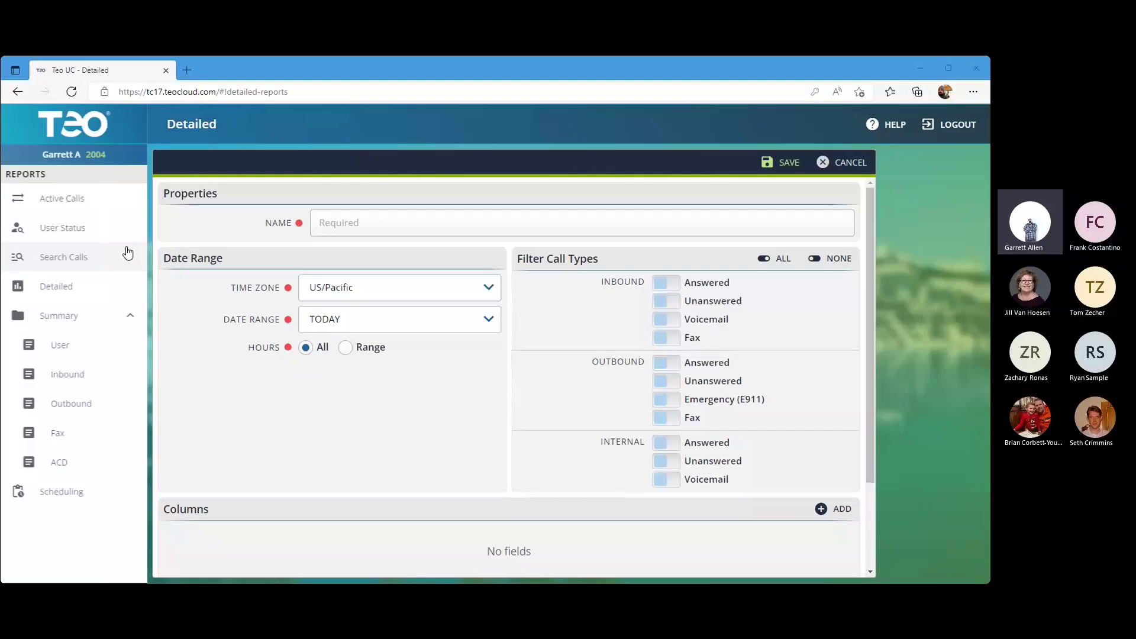
Step: Set the call search start date to 02/01/2021, listing 310 calls through 06/09/2022
click(90, 259)
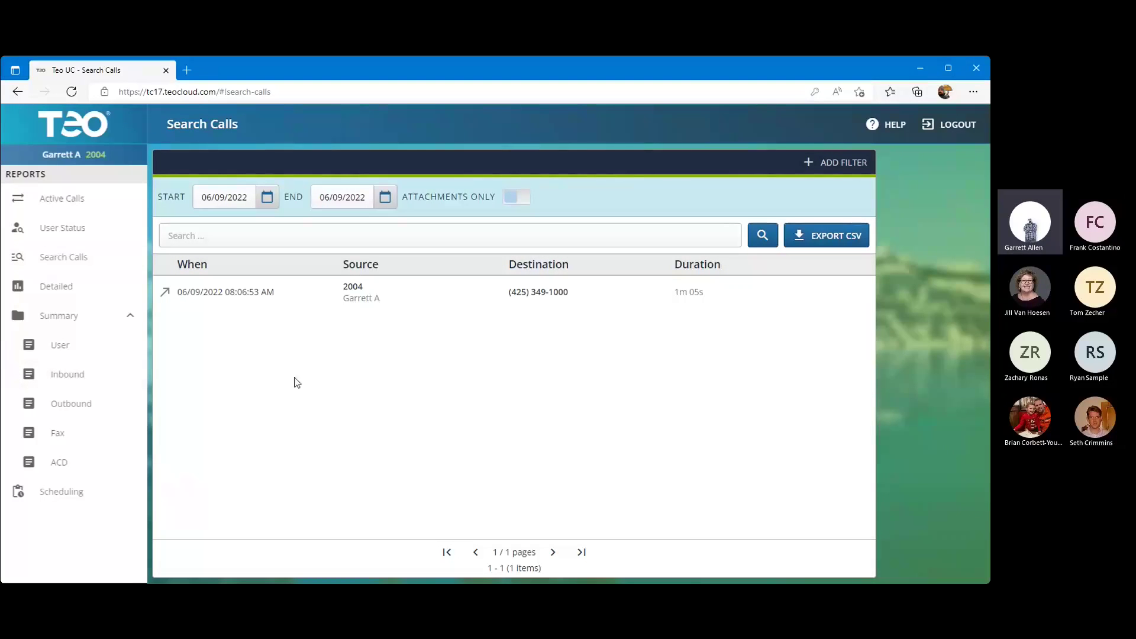
click(267, 200)
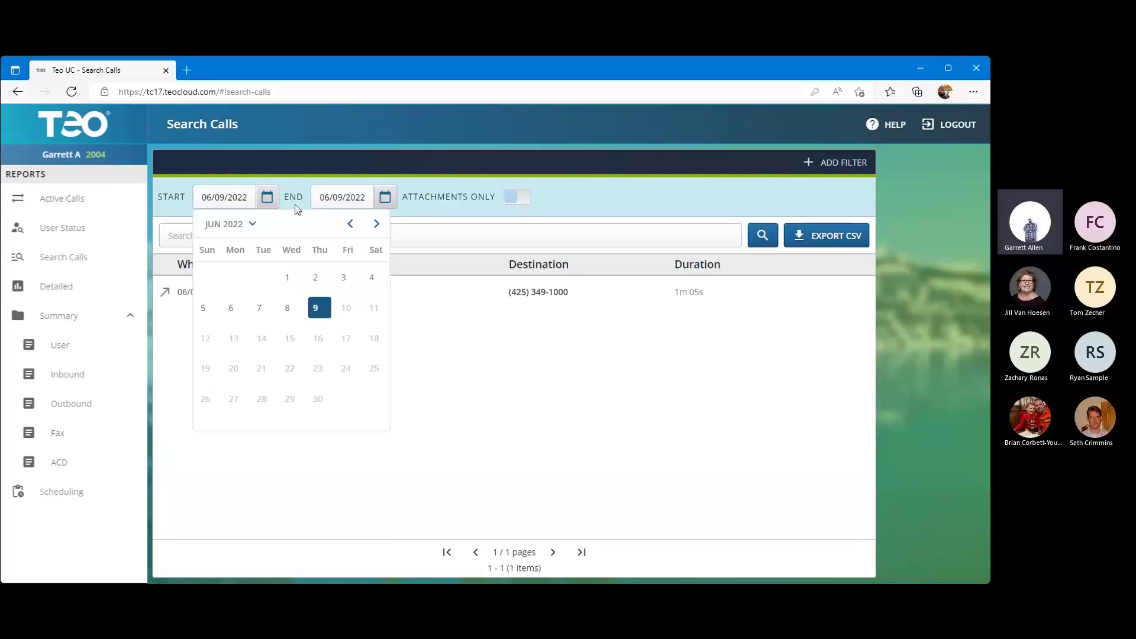
click(351, 224)
click(351, 223)
click(351, 224)
double_click(351, 224)
click(351, 224)
double_click(351, 223)
double_click(351, 223)
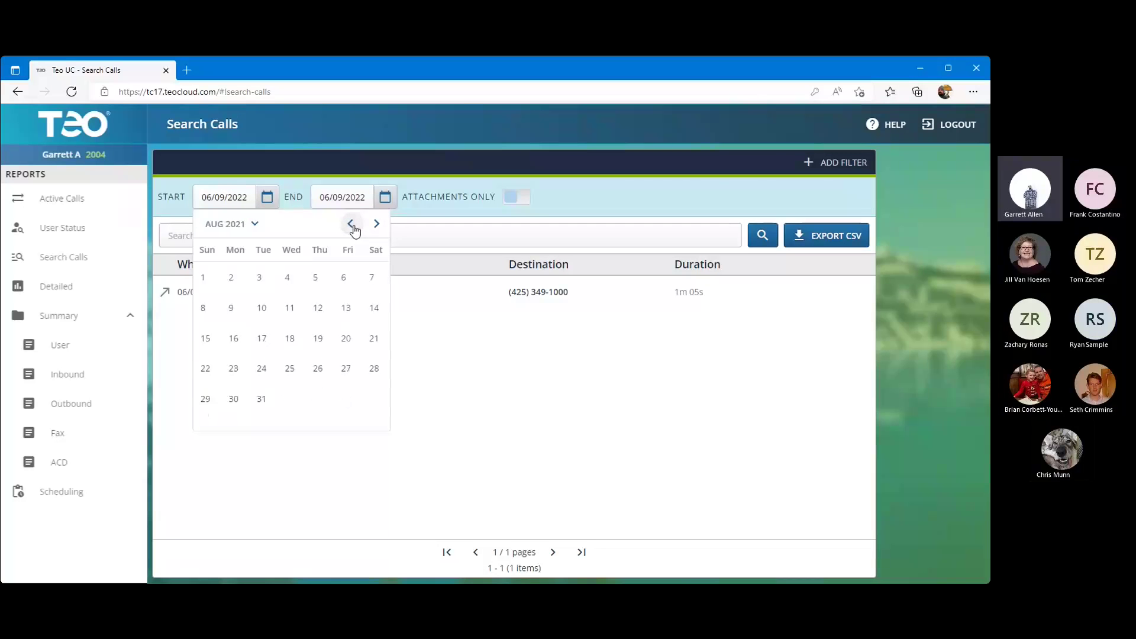
double_click(351, 224)
click(351, 224)
click(350, 224)
click(351, 224)
click(351, 223)
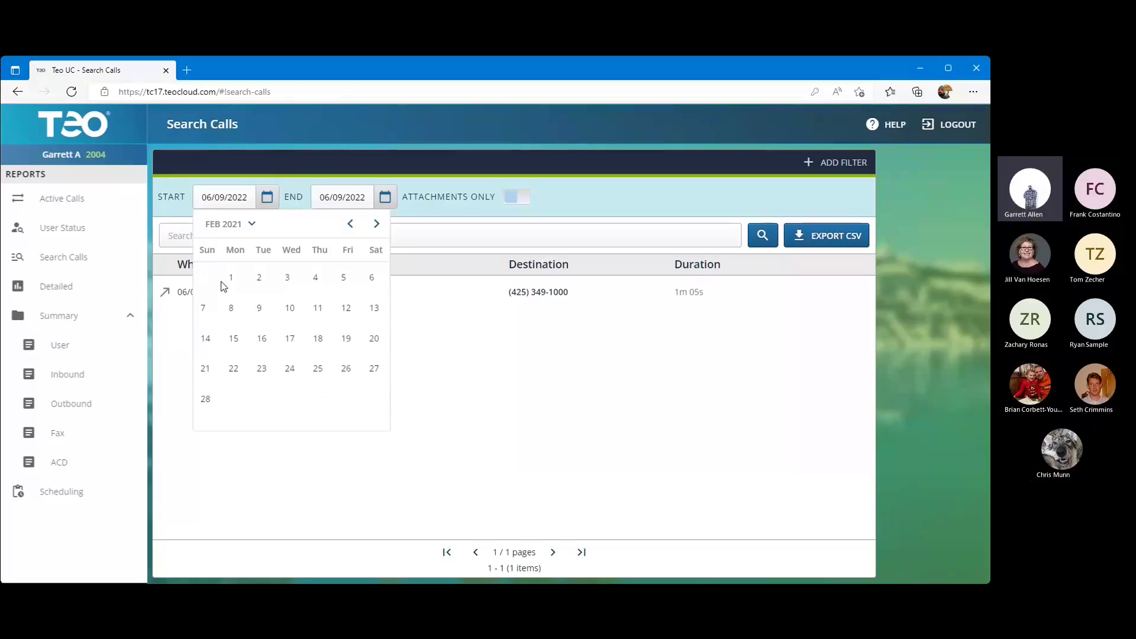
click(231, 278)
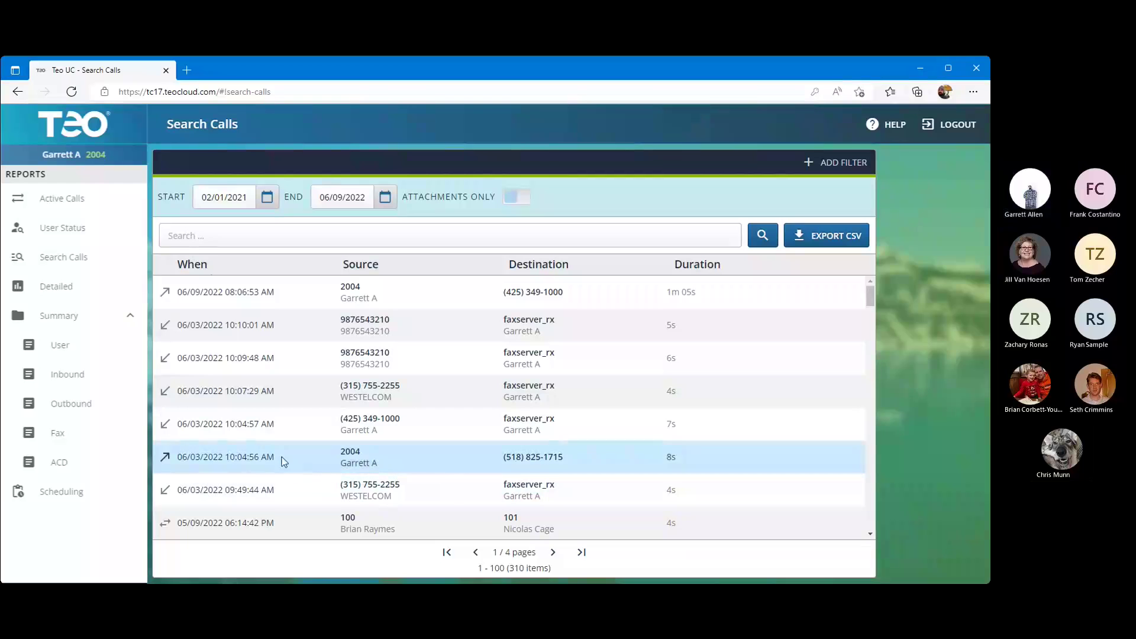
click(299, 239)
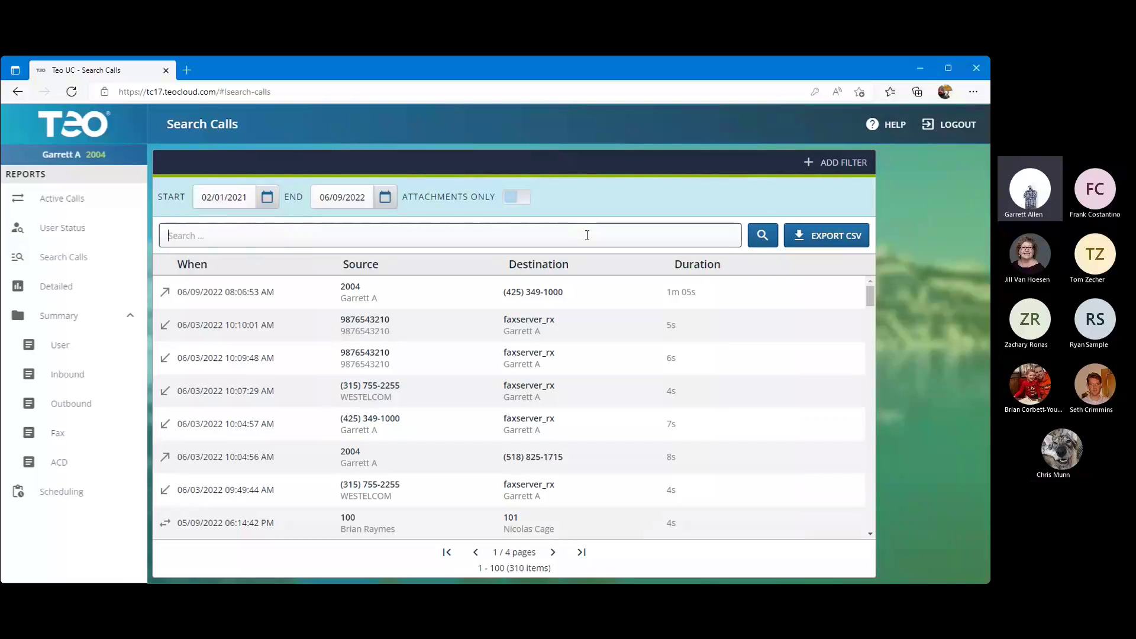
Step: Search the calls for 518, then clear that search
text(518)
key(Return)
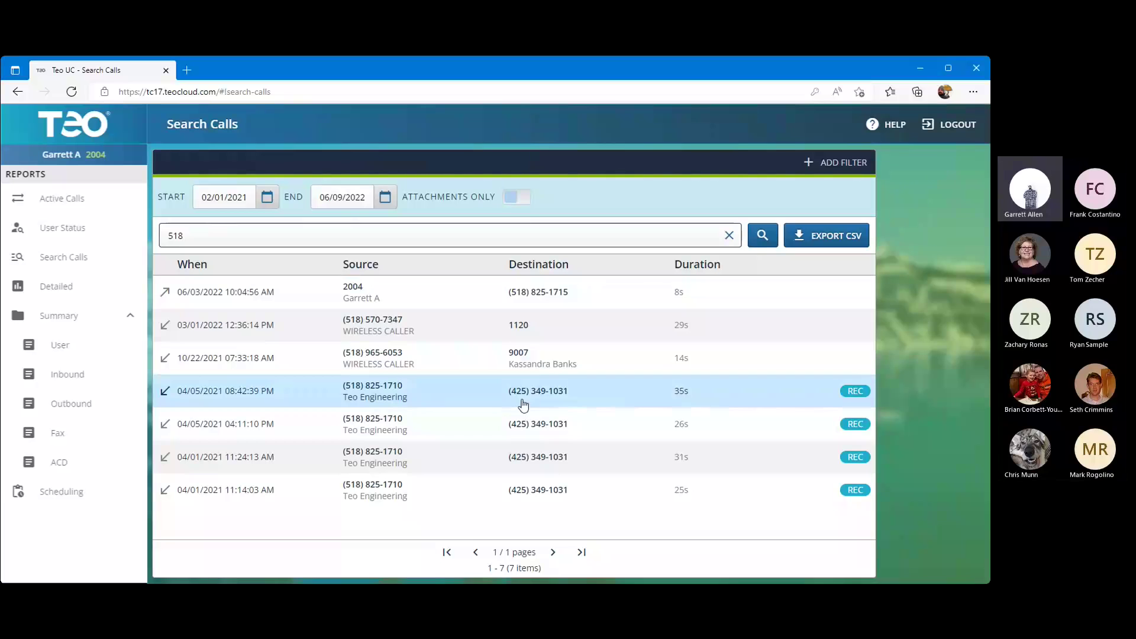
click(729, 235)
Step: Add user filters for extensions 108 and 101 to the call search
click(865, 164)
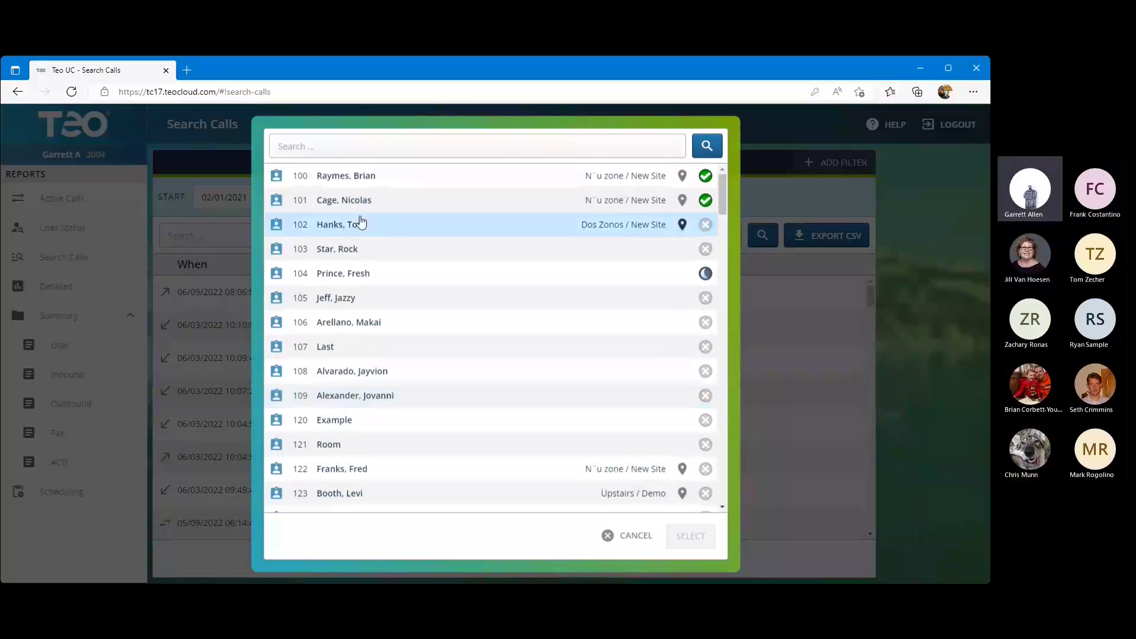
click(367, 178)
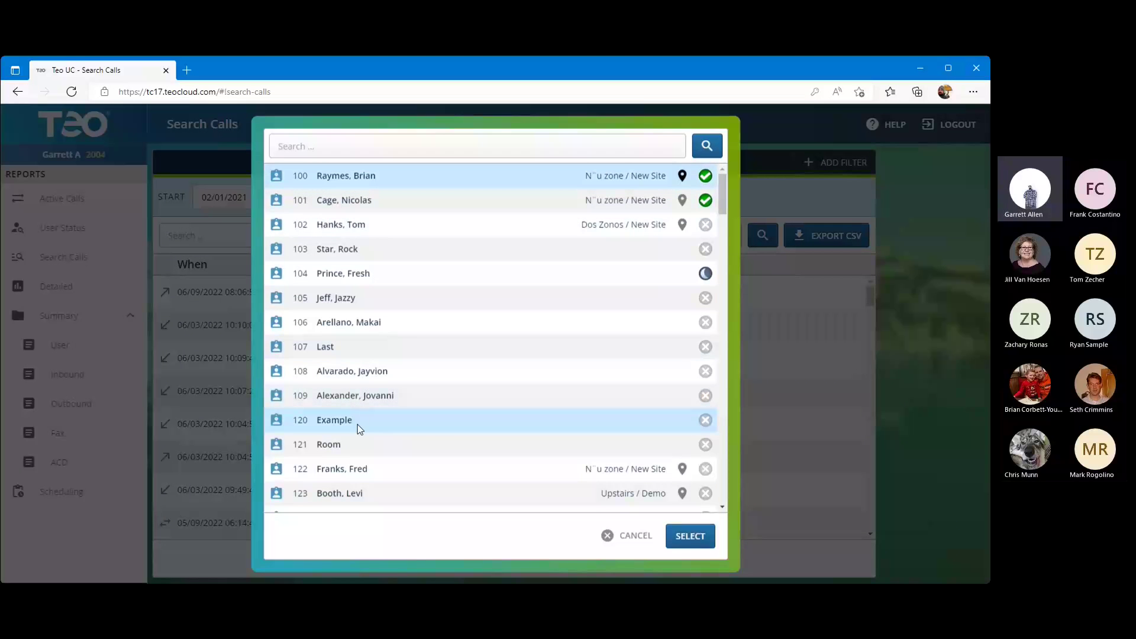
shift+click(380, 399)
click(351, 216)
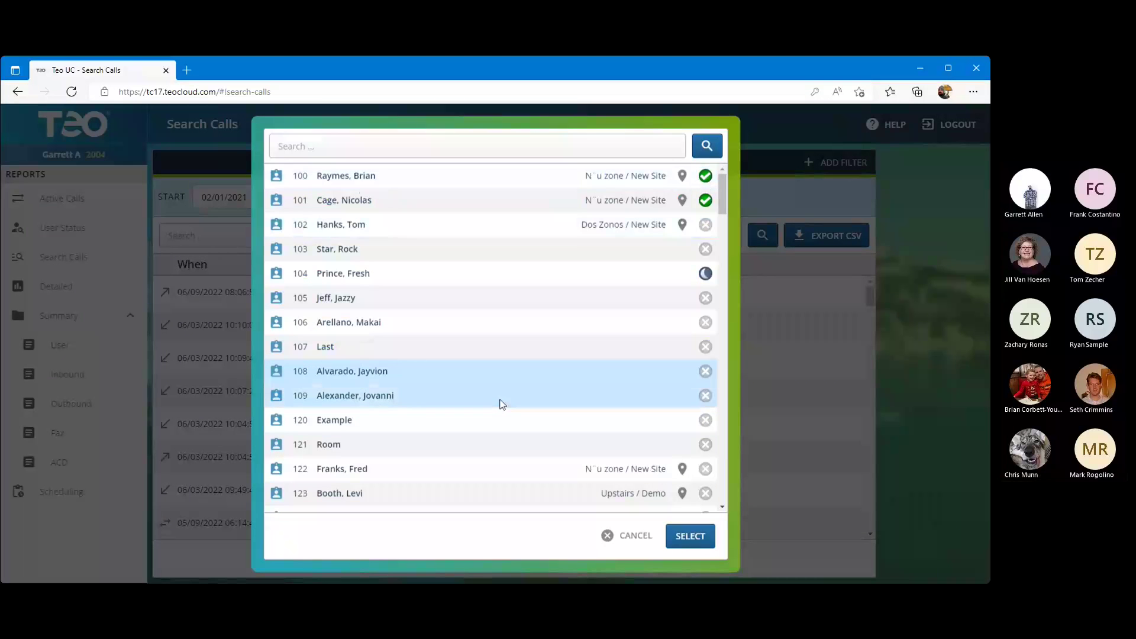
click(689, 536)
click(840, 163)
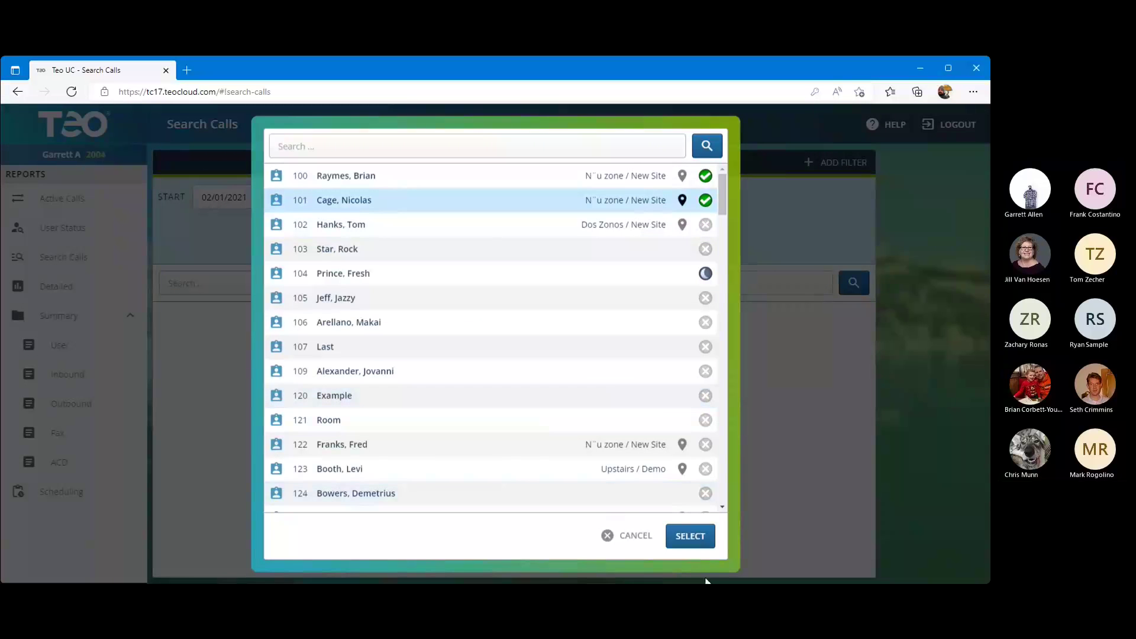
click(707, 536)
Step: Add user filters for extensions 102 and 104 to the call search
click(849, 169)
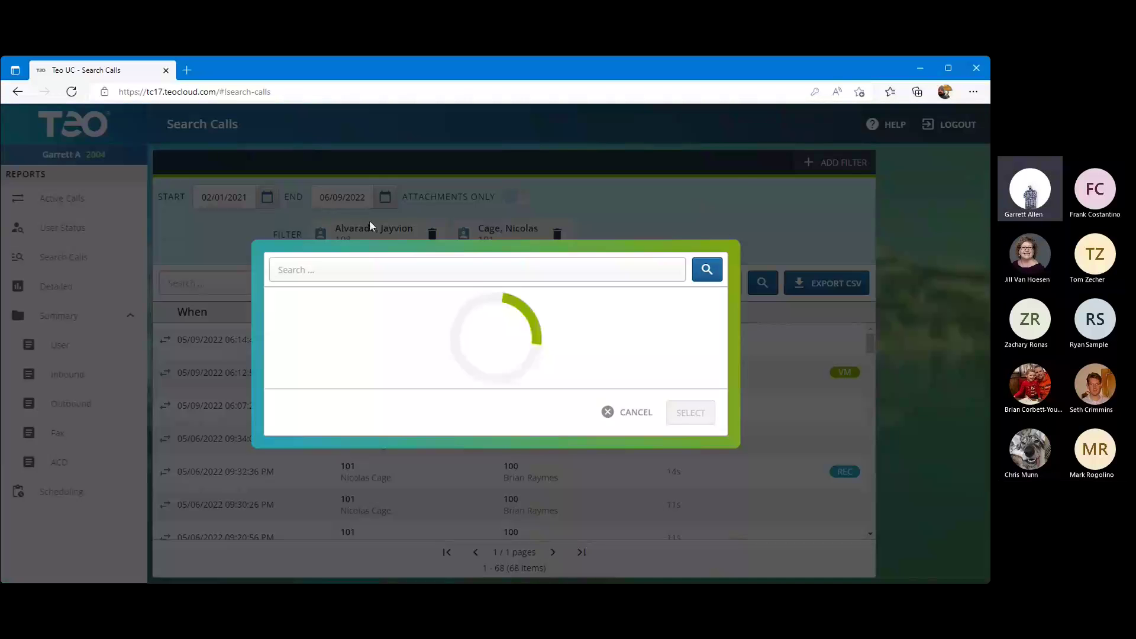
click(345, 204)
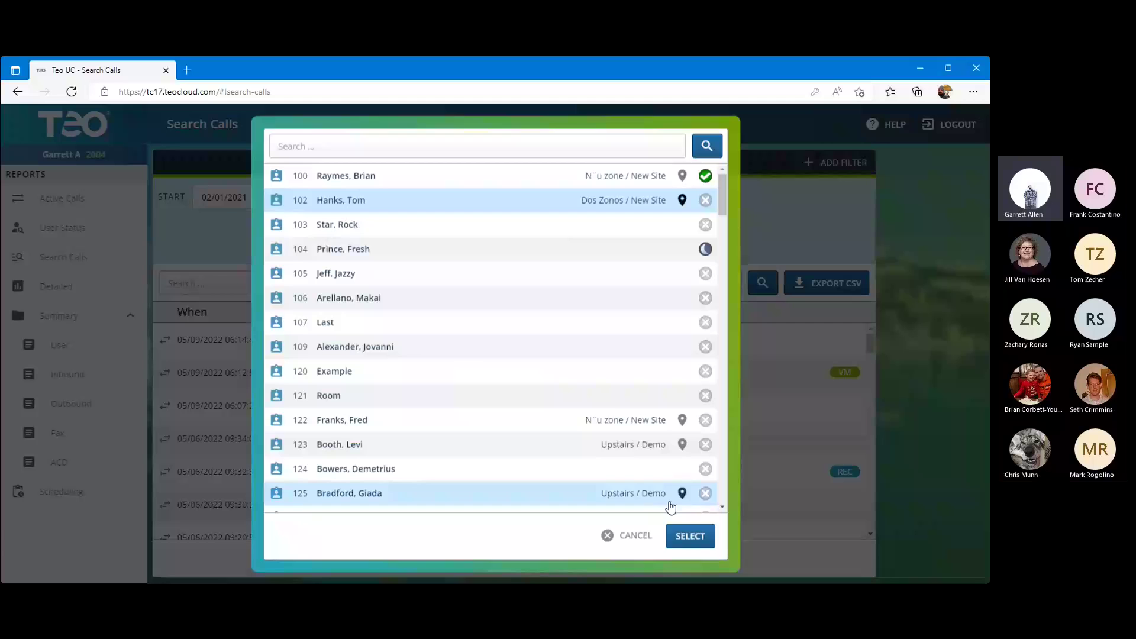
click(706, 541)
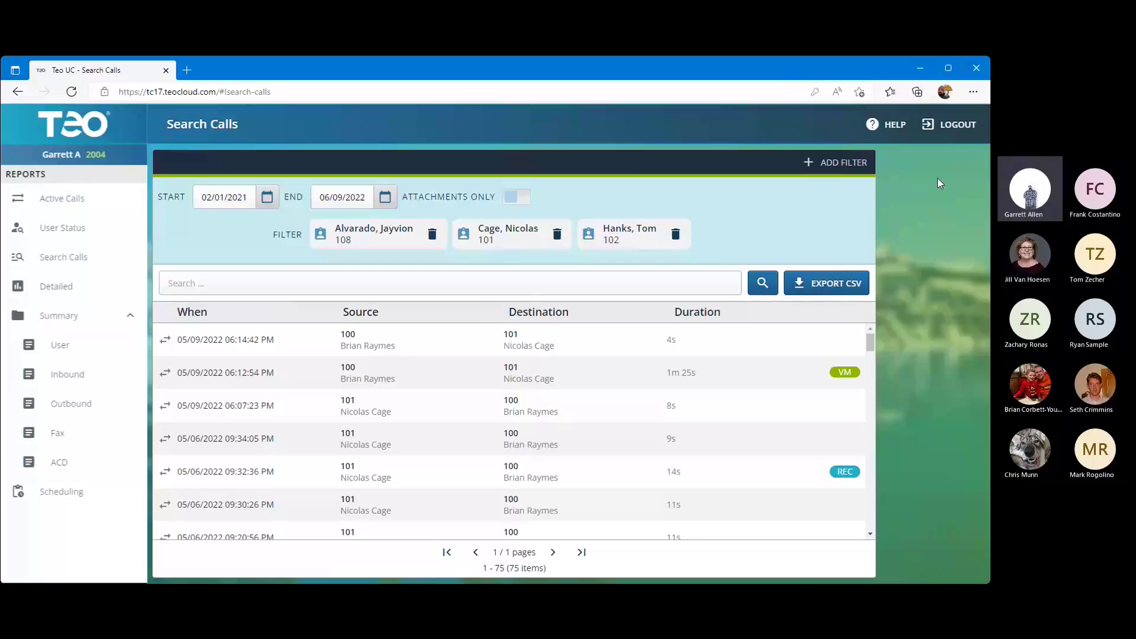
click(844, 163)
click(363, 204)
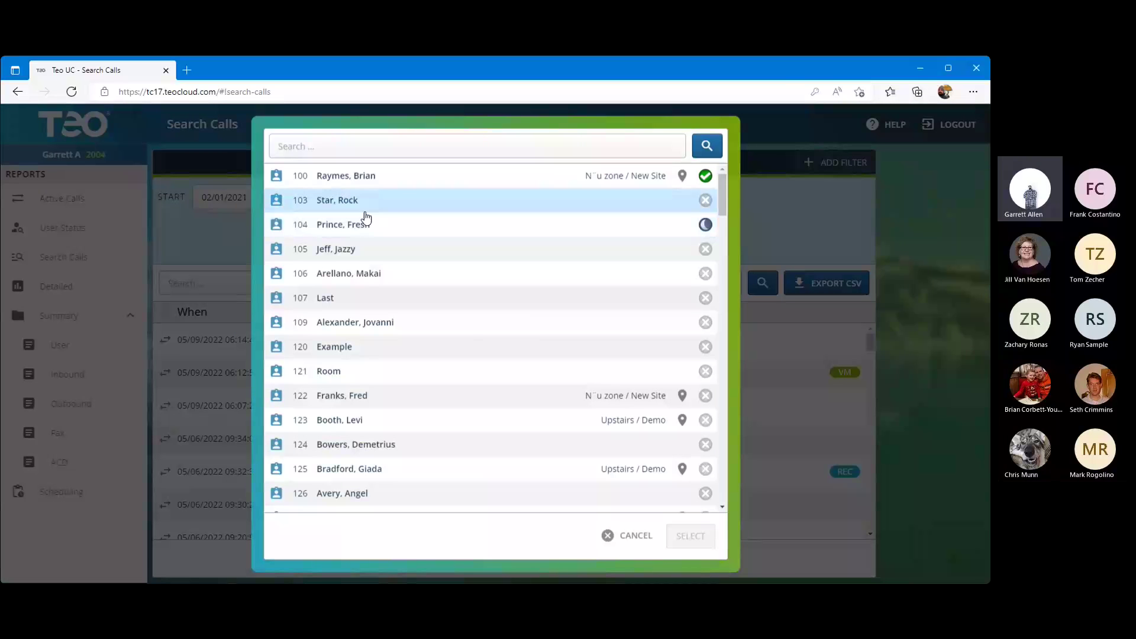
click(429, 229)
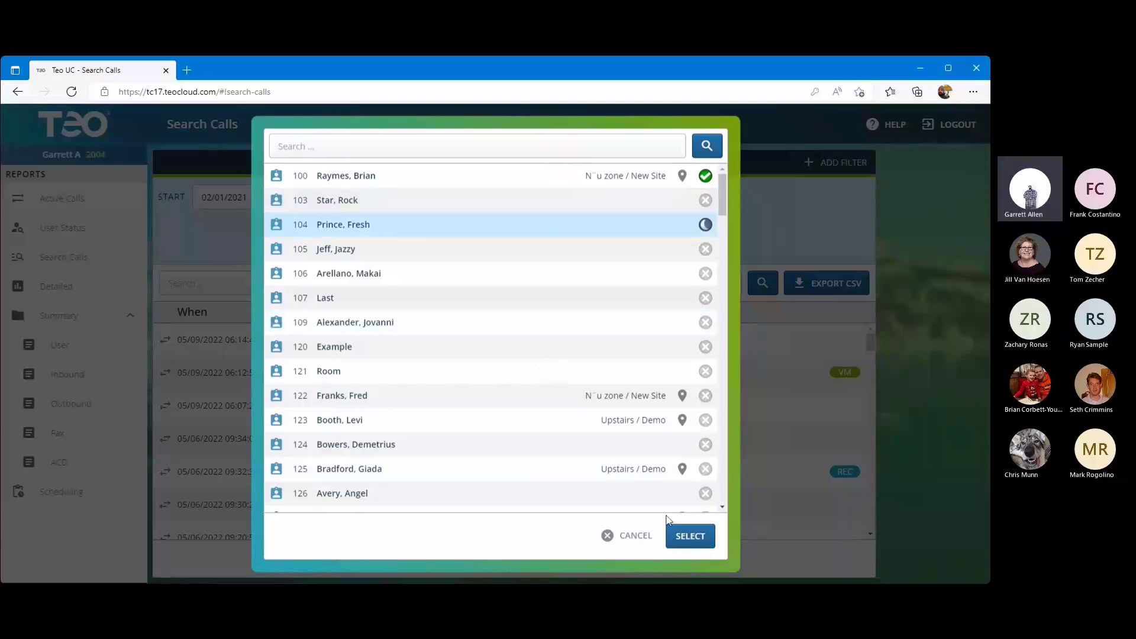
click(691, 536)
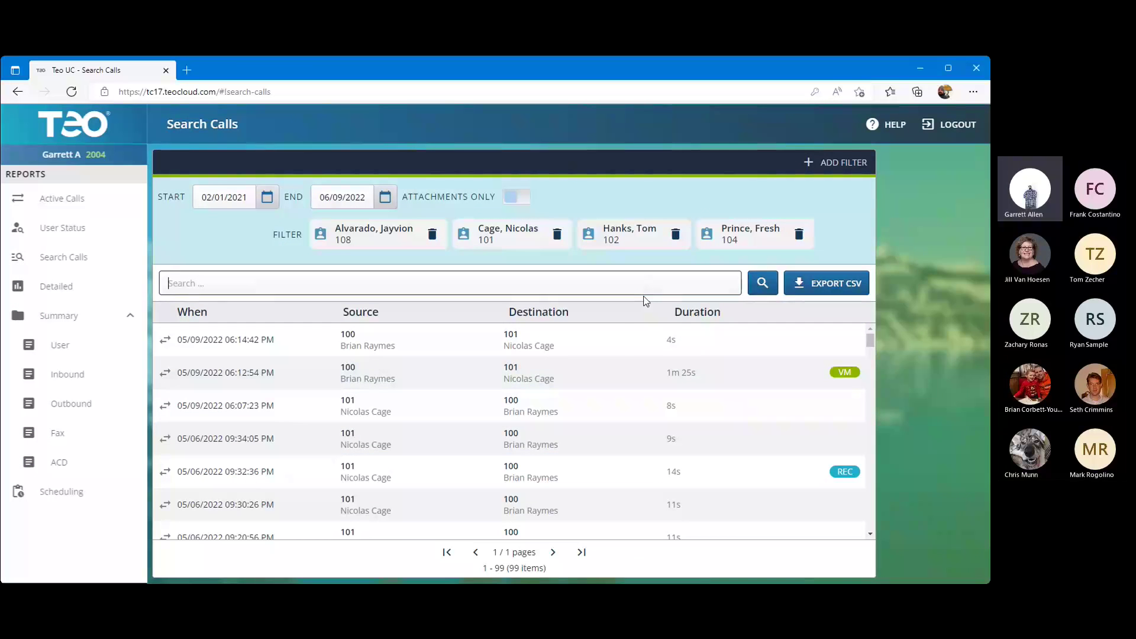
scroll(624, 337, down, 2)
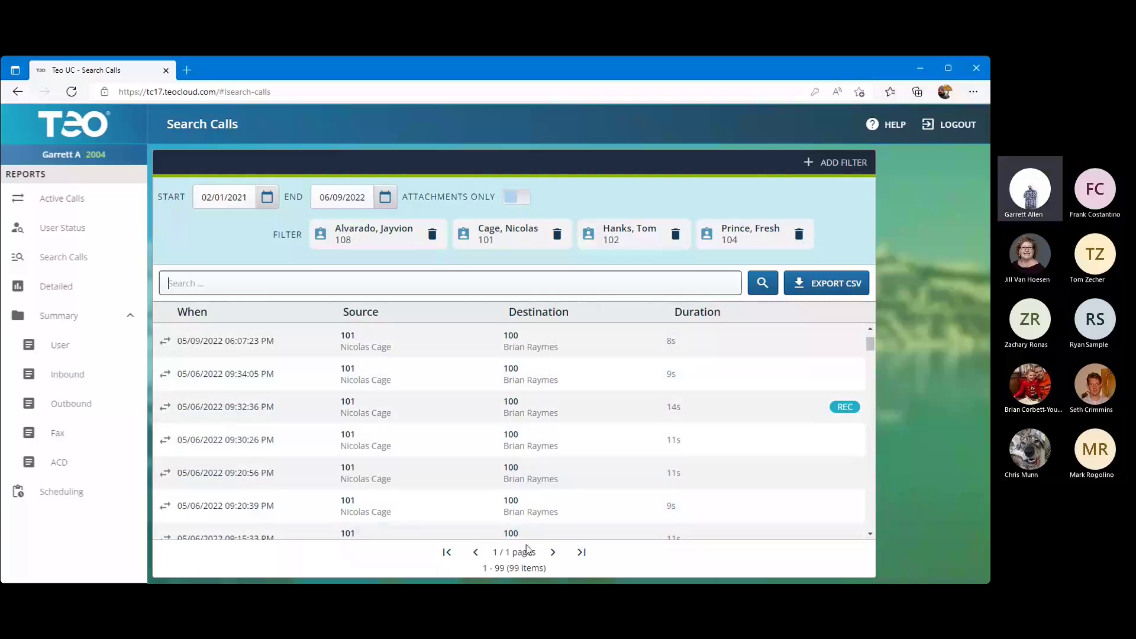
scroll(538, 477, down, 5)
scroll(557, 384, down, 3)
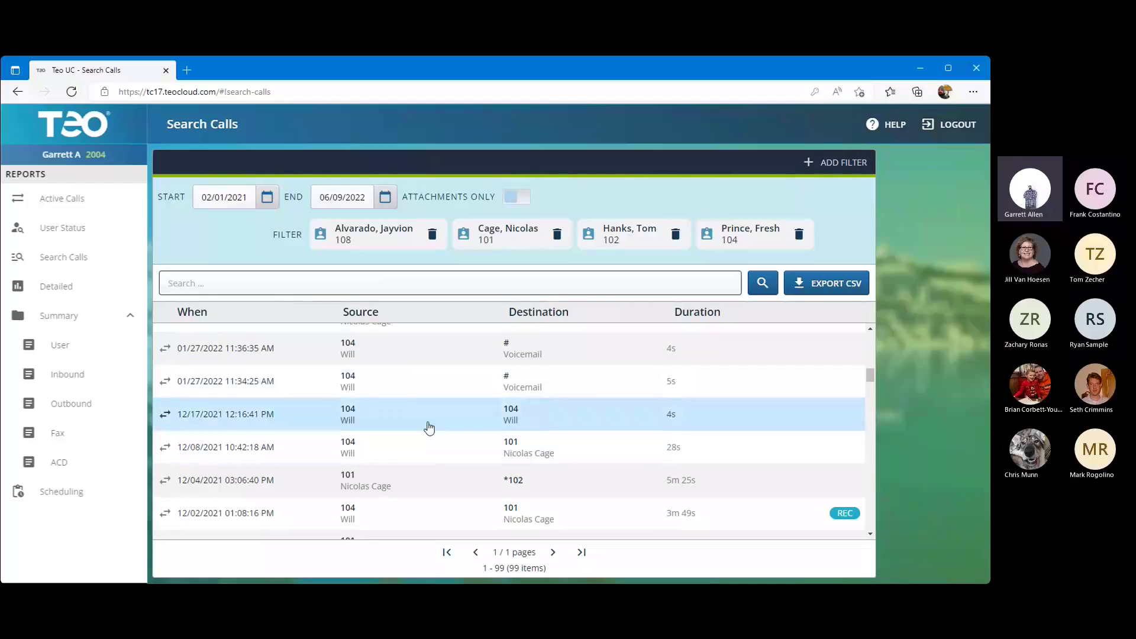
scroll(427, 426, down, 1)
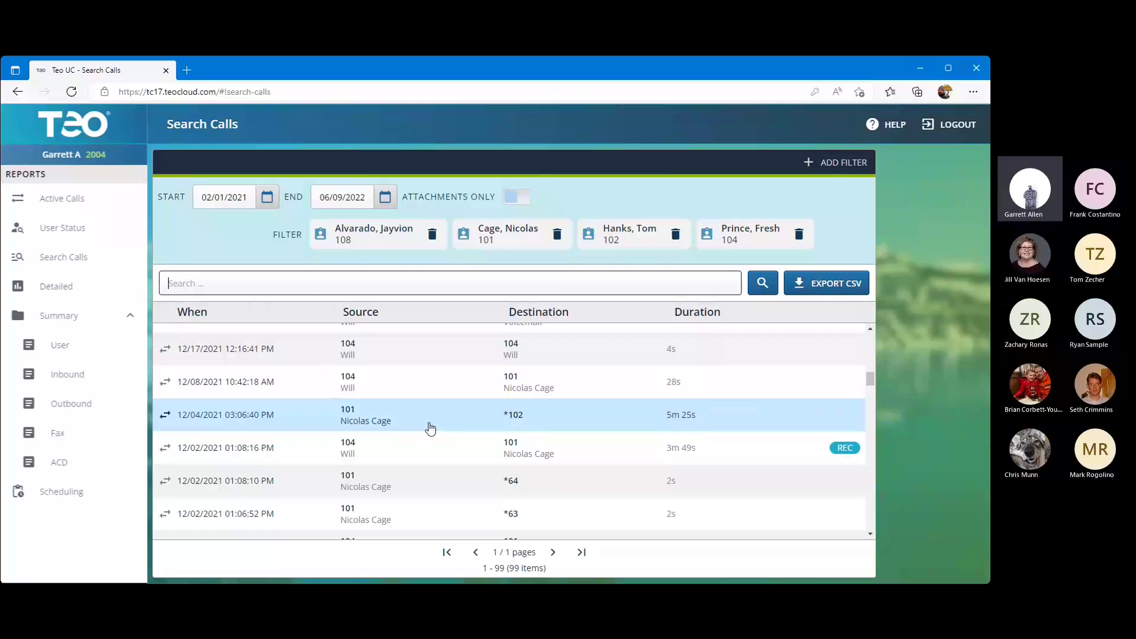
scroll(450, 459, up, 8)
scroll(450, 462, up, 4)
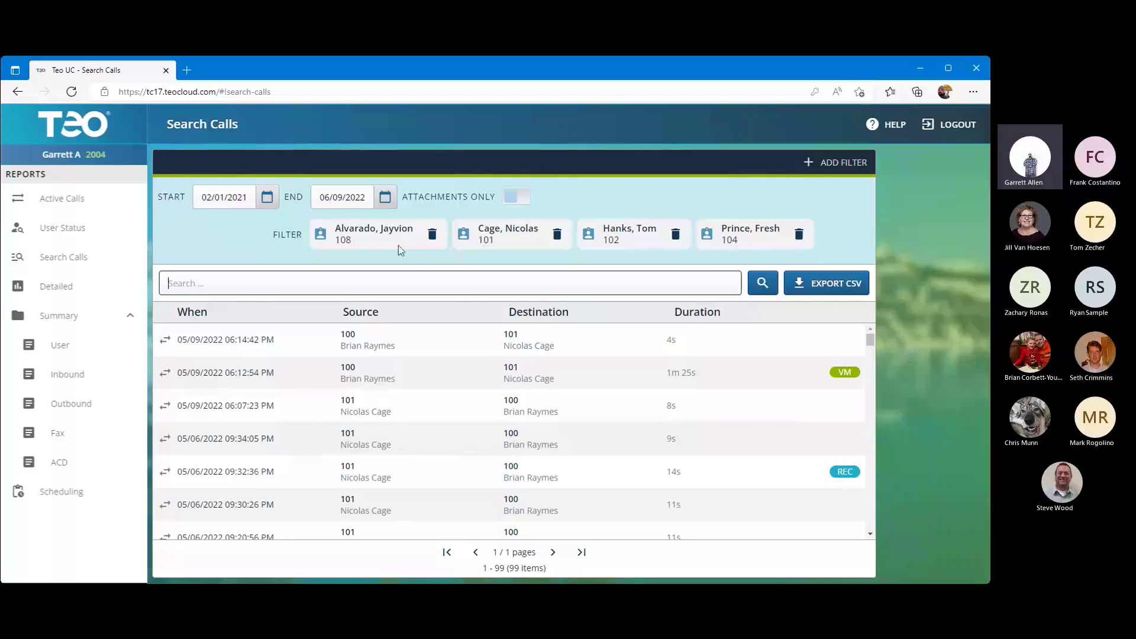
click(433, 234)
Step: Remove all the extension user filters so the search lists all 310 calls
click(415, 236)
click(415, 236)
click(414, 235)
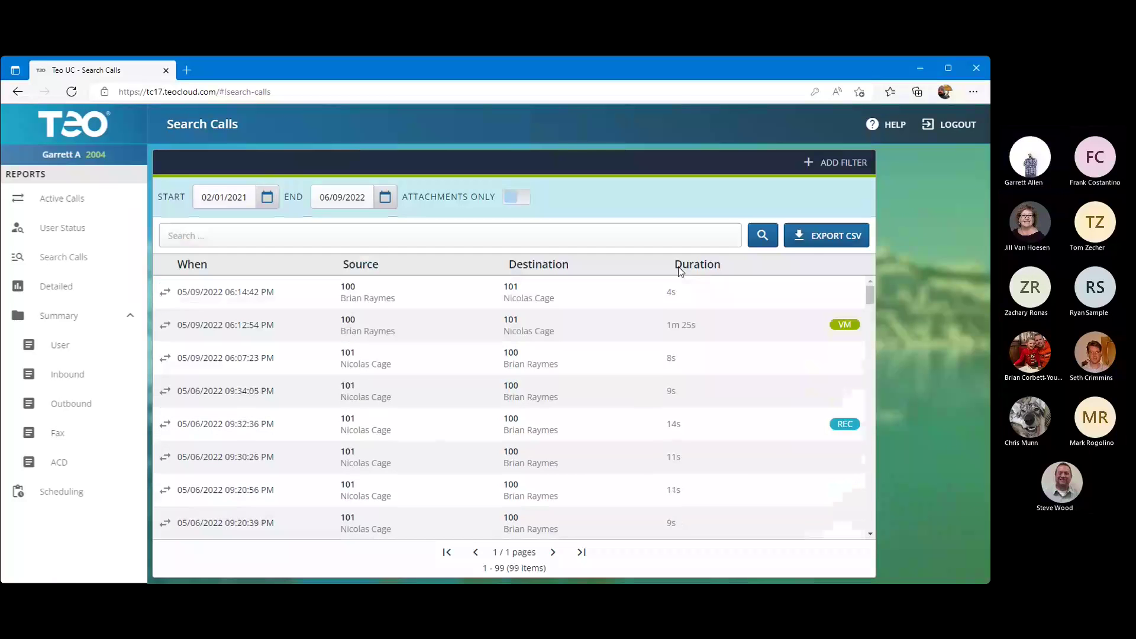
click(639, 231)
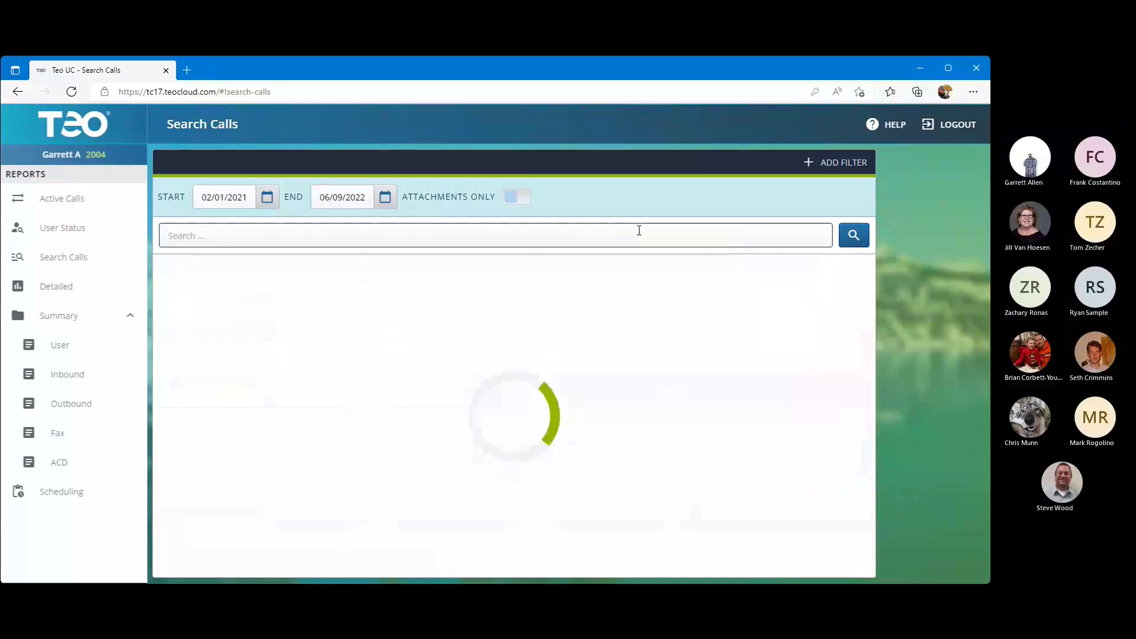
Step: Review and close the details of the recorded 05/04/2022 09:42:54 AM call
scroll(569, 353, down, 1)
scroll(568, 353, down, 3)
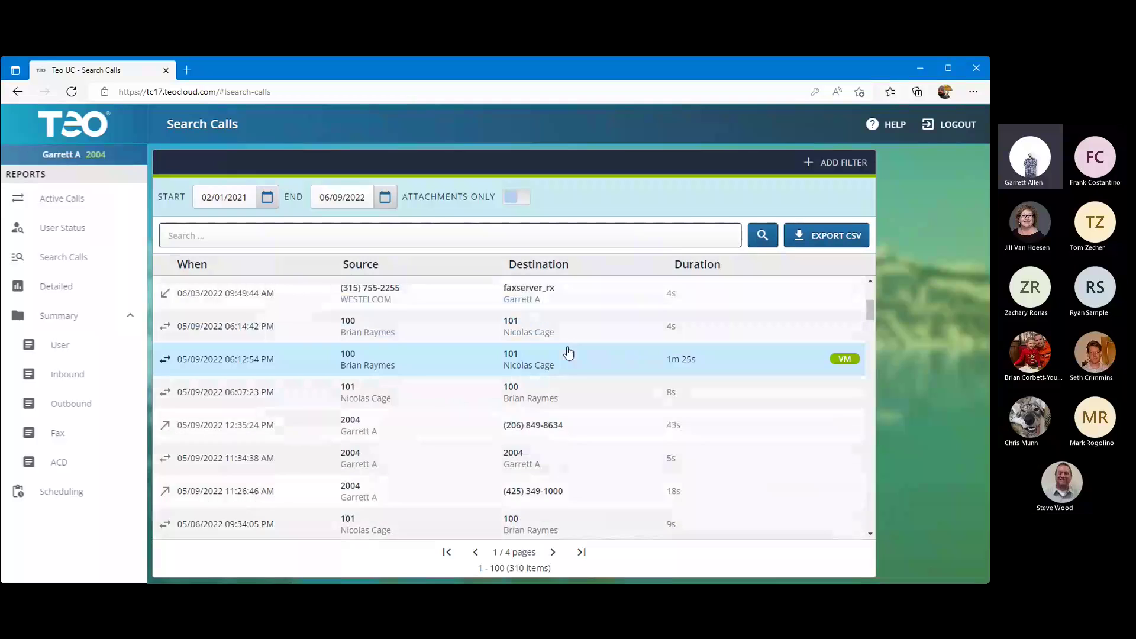
scroll(567, 474, down, 5)
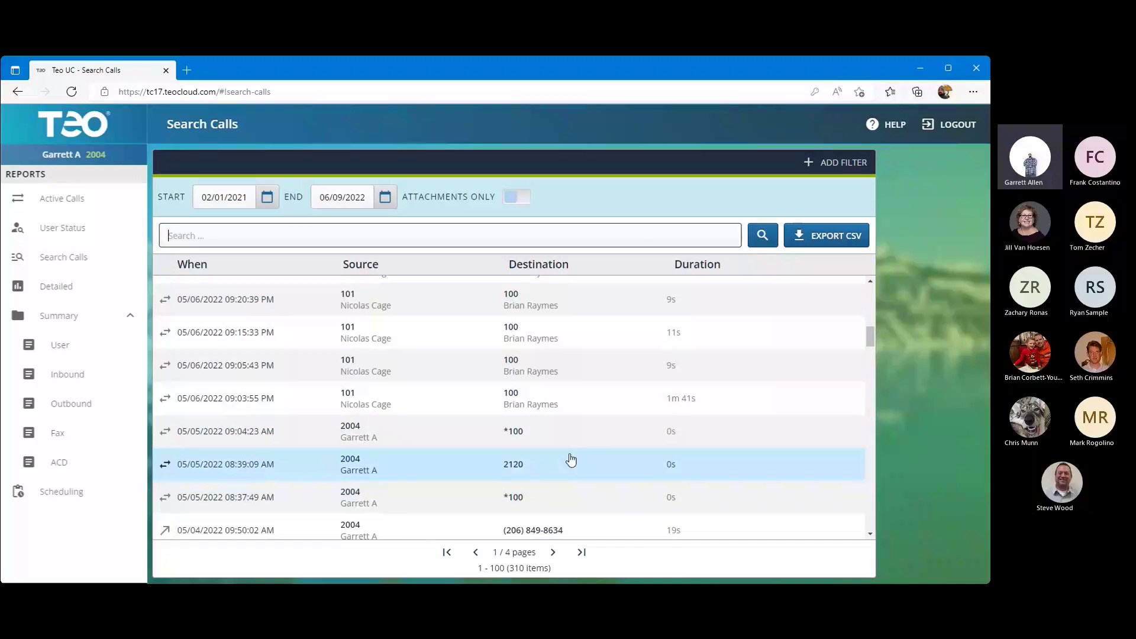
scroll(562, 451, down, 3)
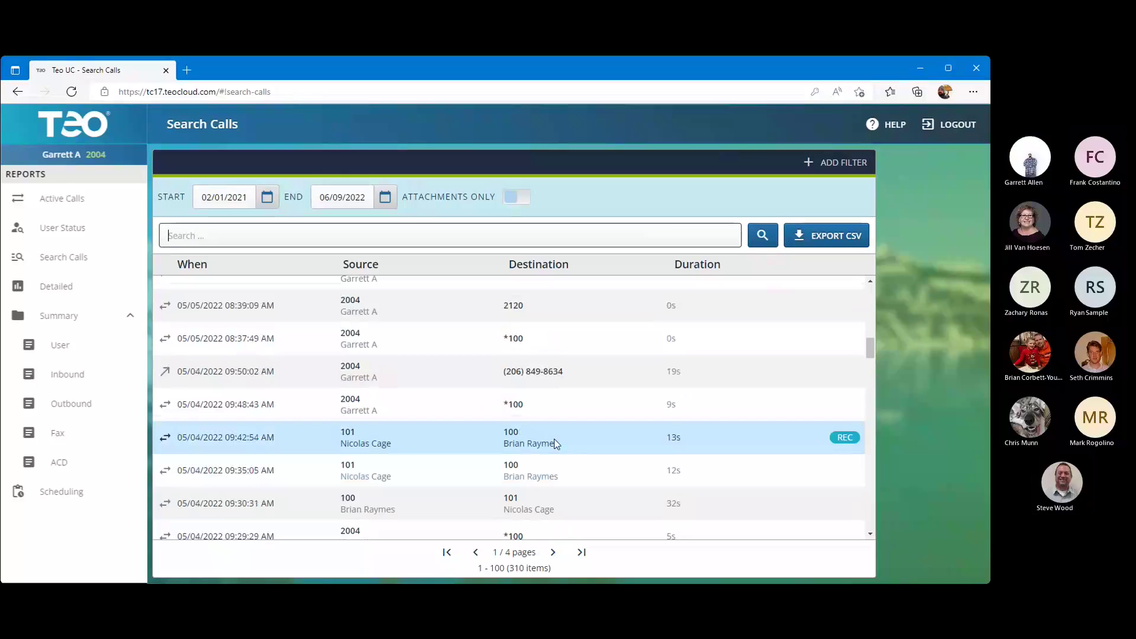
click(557, 439)
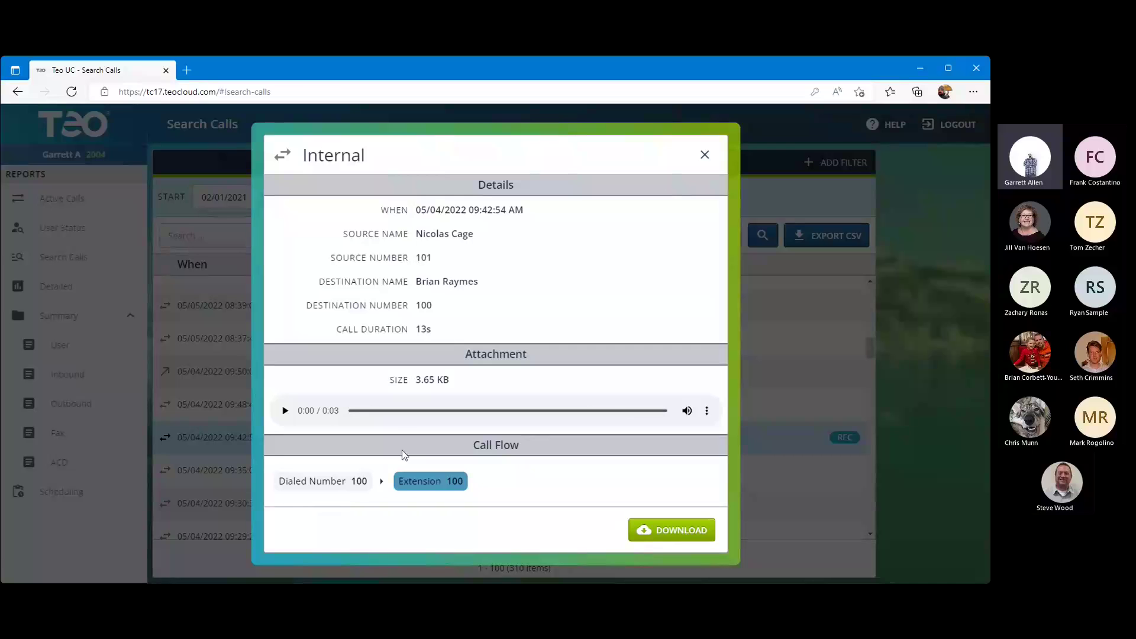
click(706, 157)
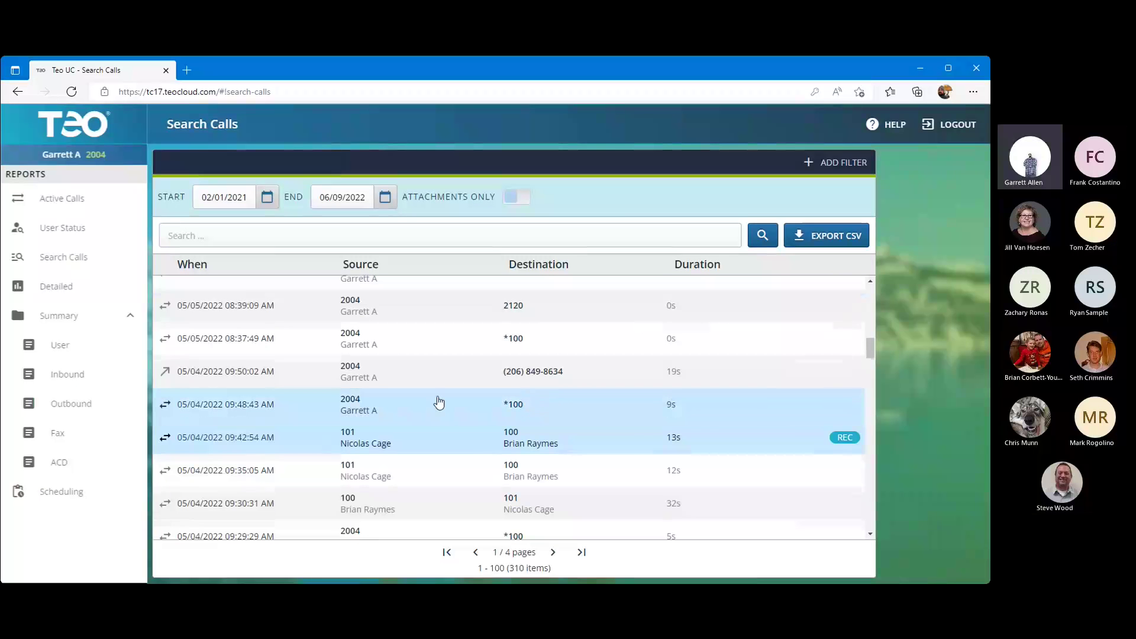
scroll(436, 401, down, 3)
Step: Search calls for 518 and inspect the 03/01/2022 inbound call's routing to ACD Queue 1140
click(398, 226)
text(518)
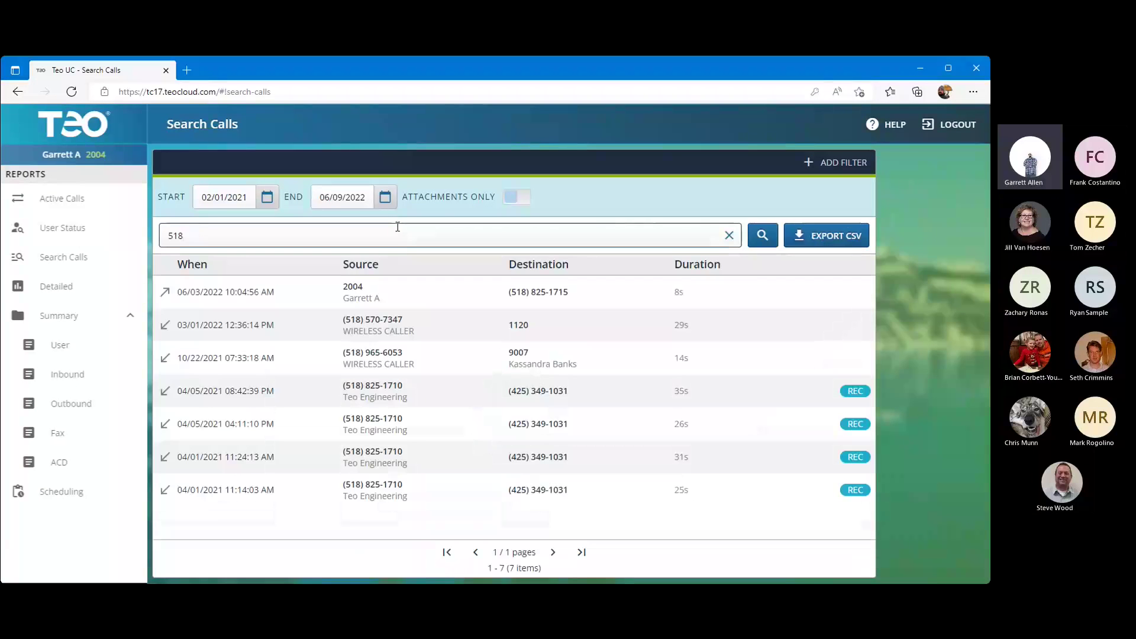
click(429, 338)
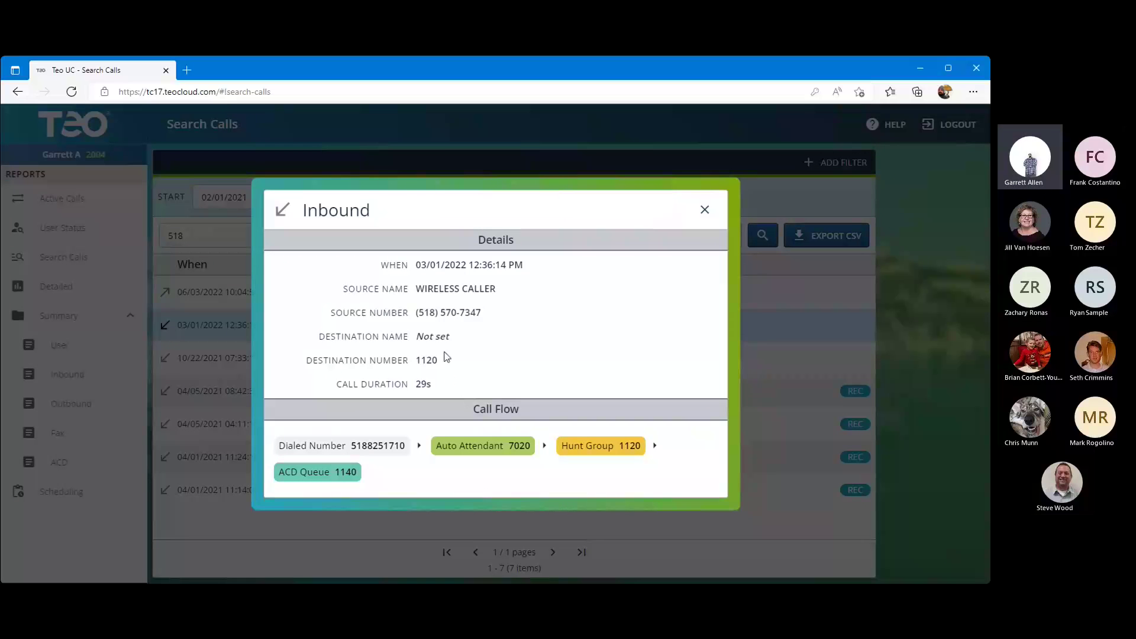
click(707, 208)
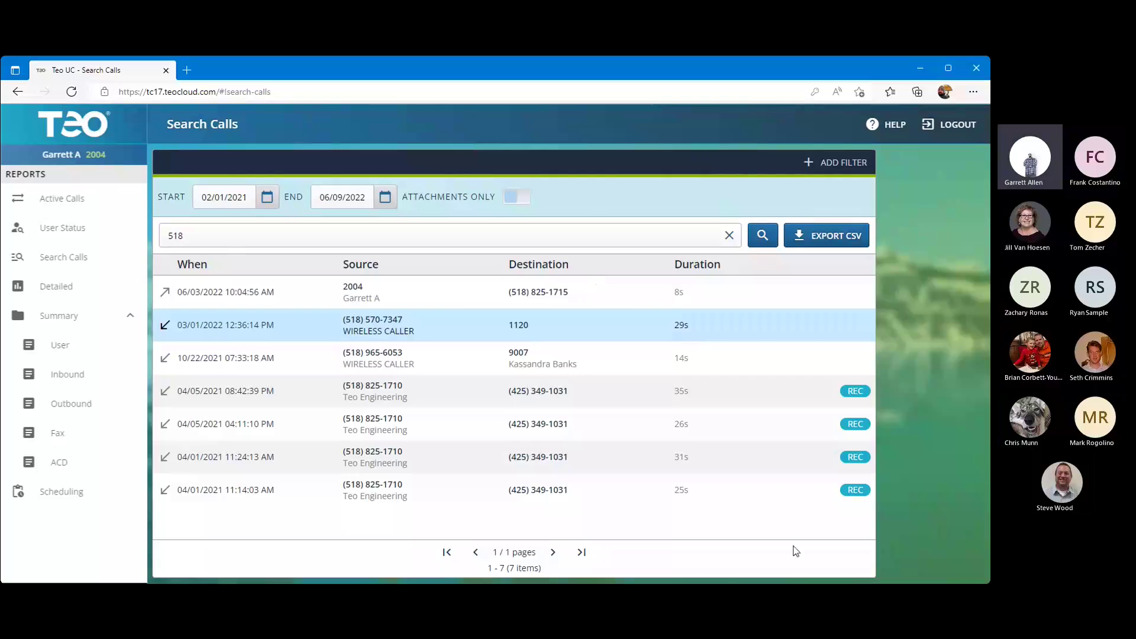
Step: Export the 7 calls matching 518 to a CSV file and open it in Excel
click(816, 238)
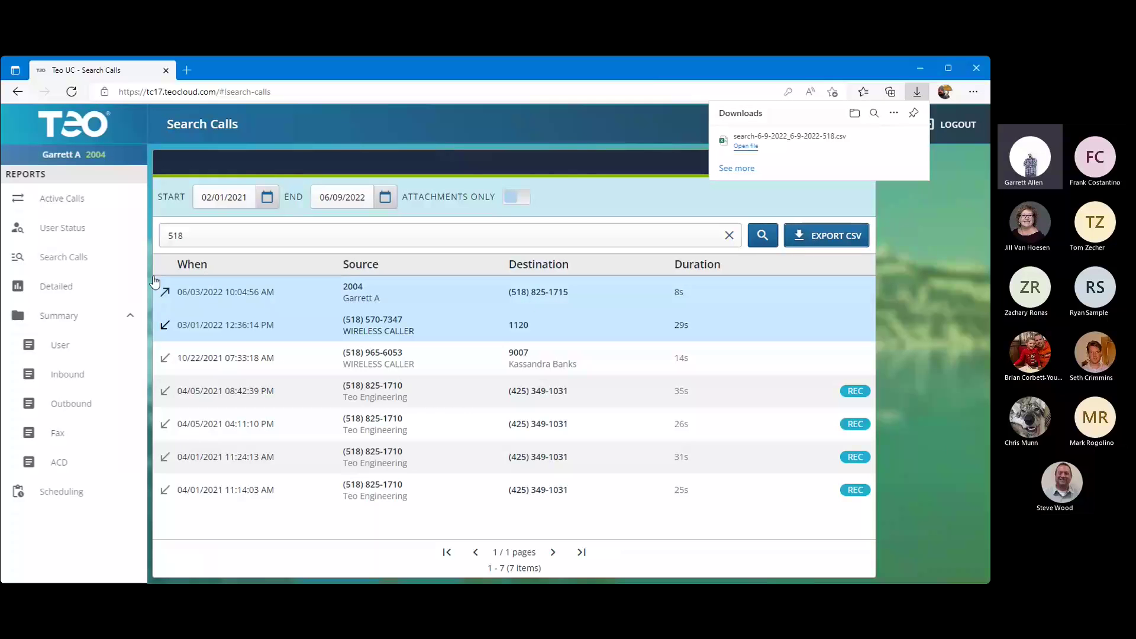
mouse_move(893, 151)
click(846, 142)
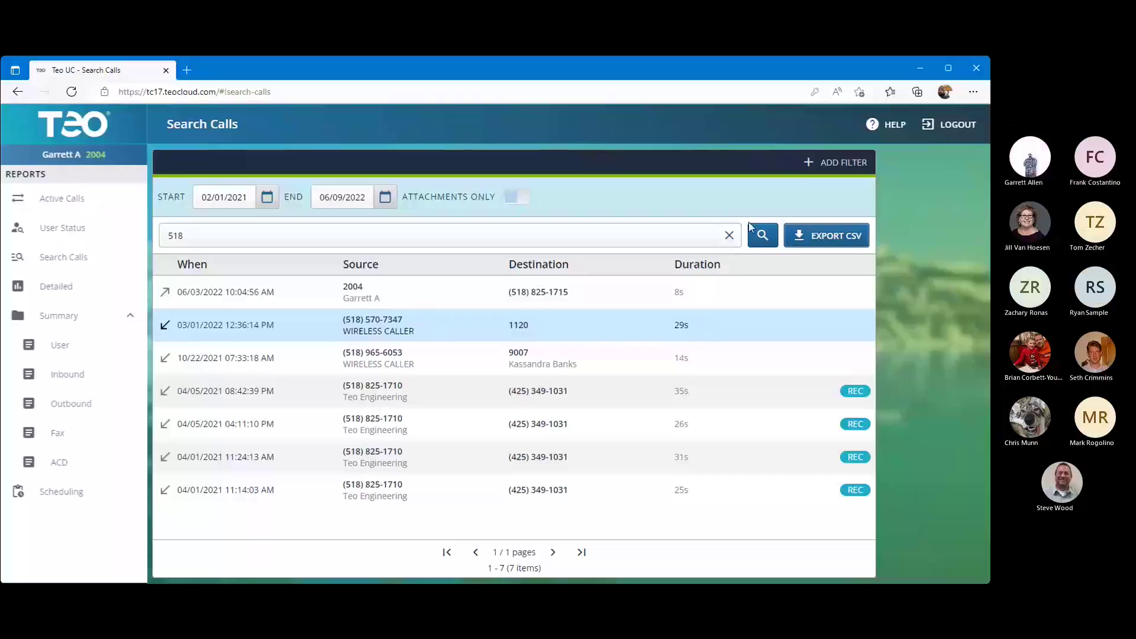
Step: Clear the 518 query from the call search box
click(720, 237)
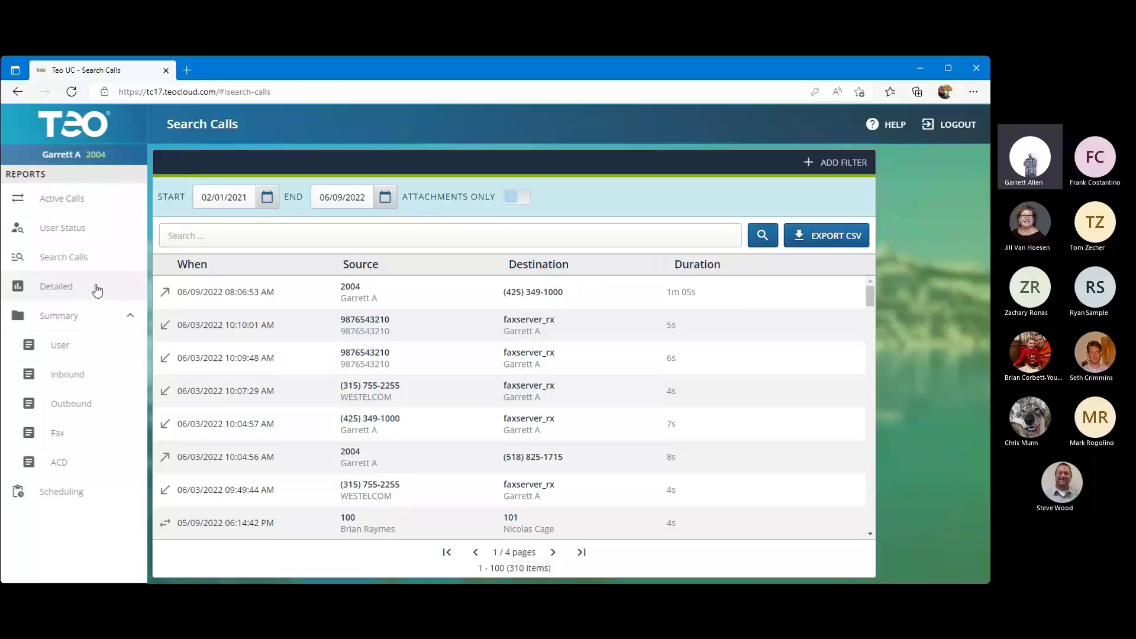
Step: Open the User summary report, check its Grouping choices, and return to the Welcome page
click(82, 342)
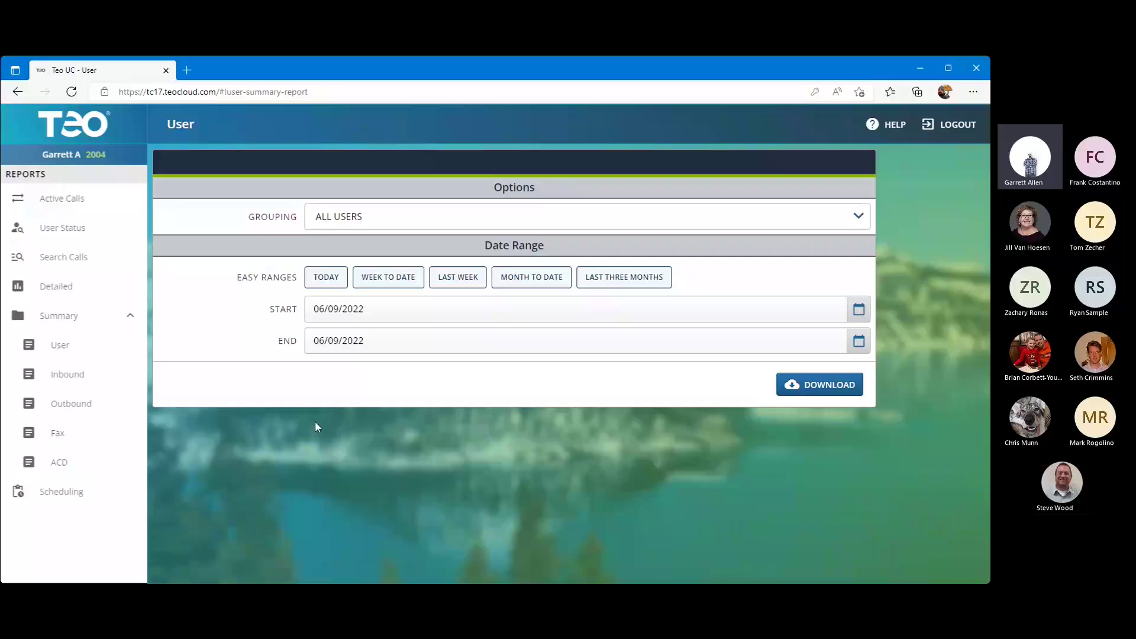
click(418, 225)
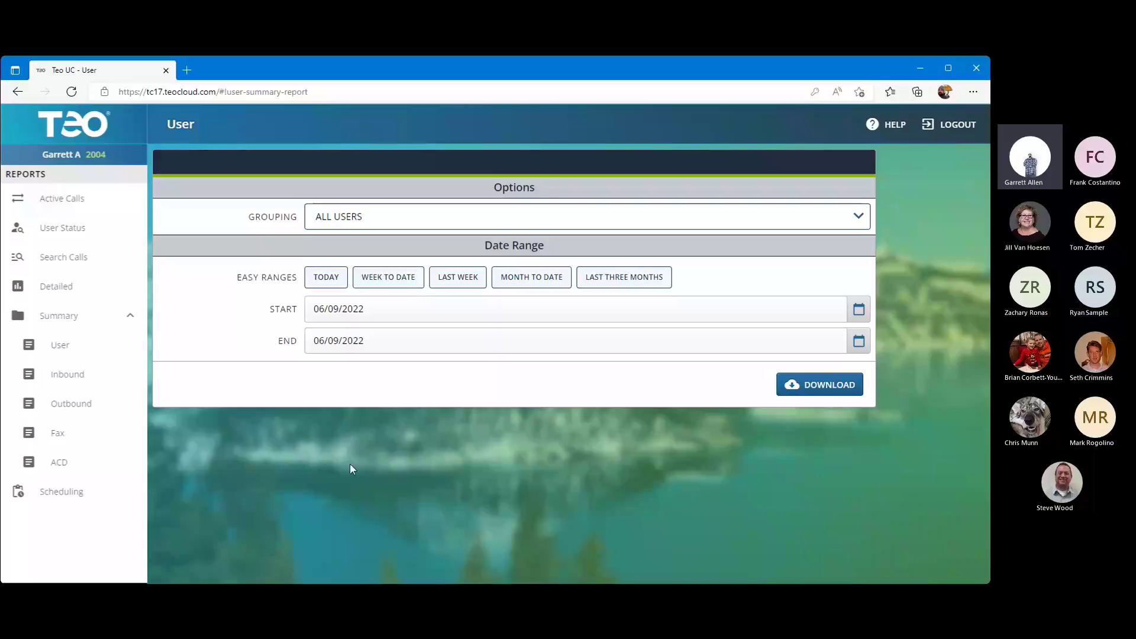
click(91, 138)
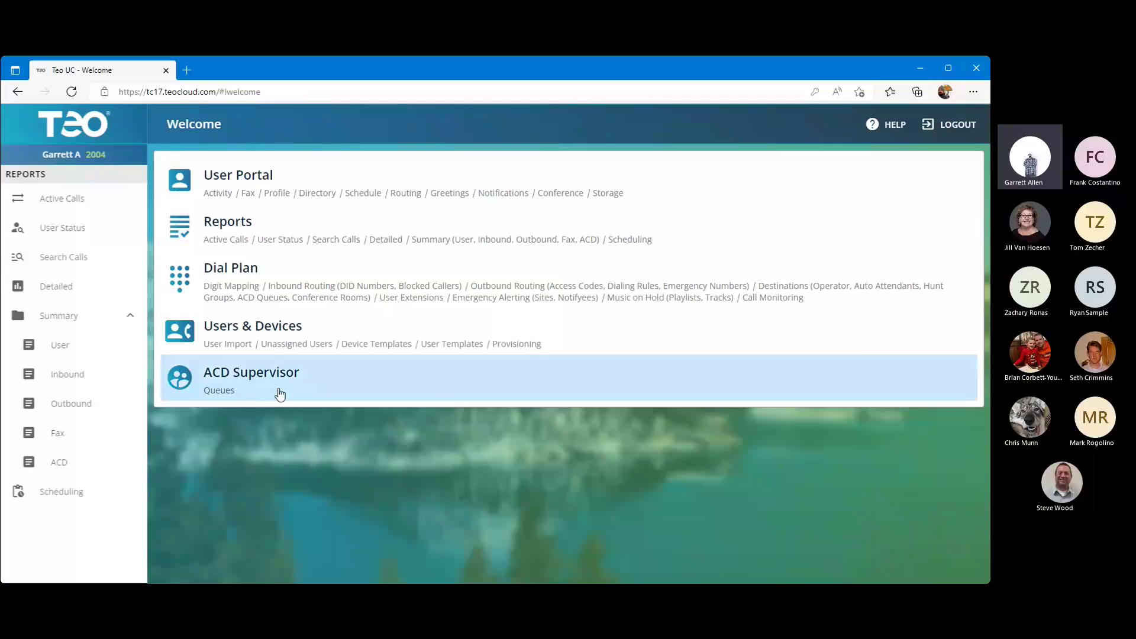
Step: Open extension 100 under Dial Plan > User Extensions and view its Report Categories and ACD Agent settings
click(281, 343)
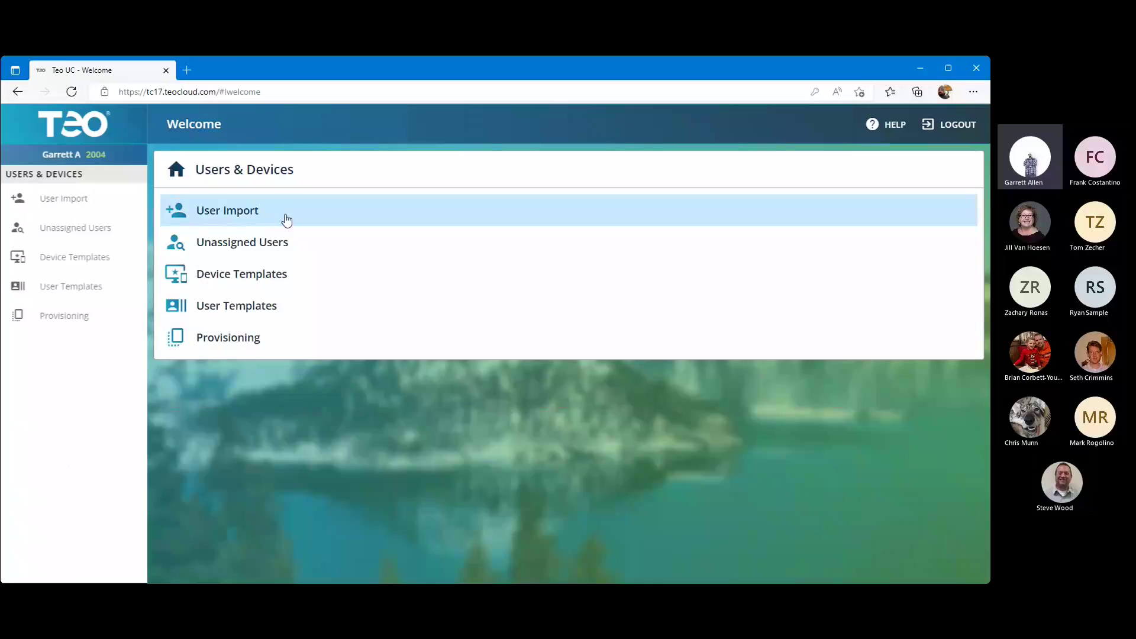
click(99, 131)
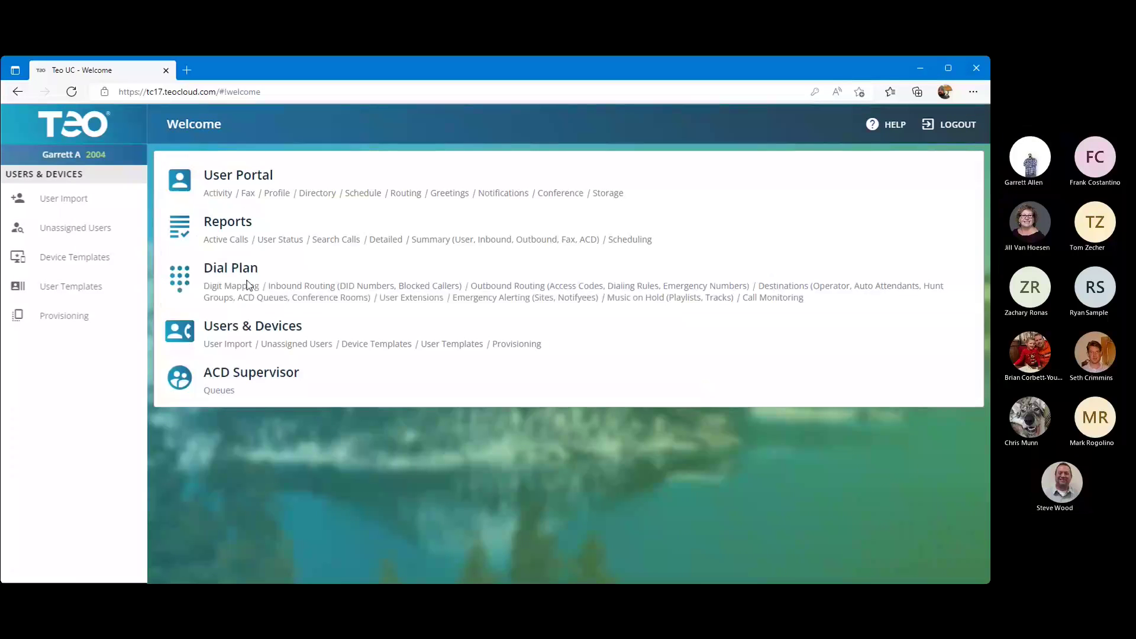
click(246, 286)
click(89, 314)
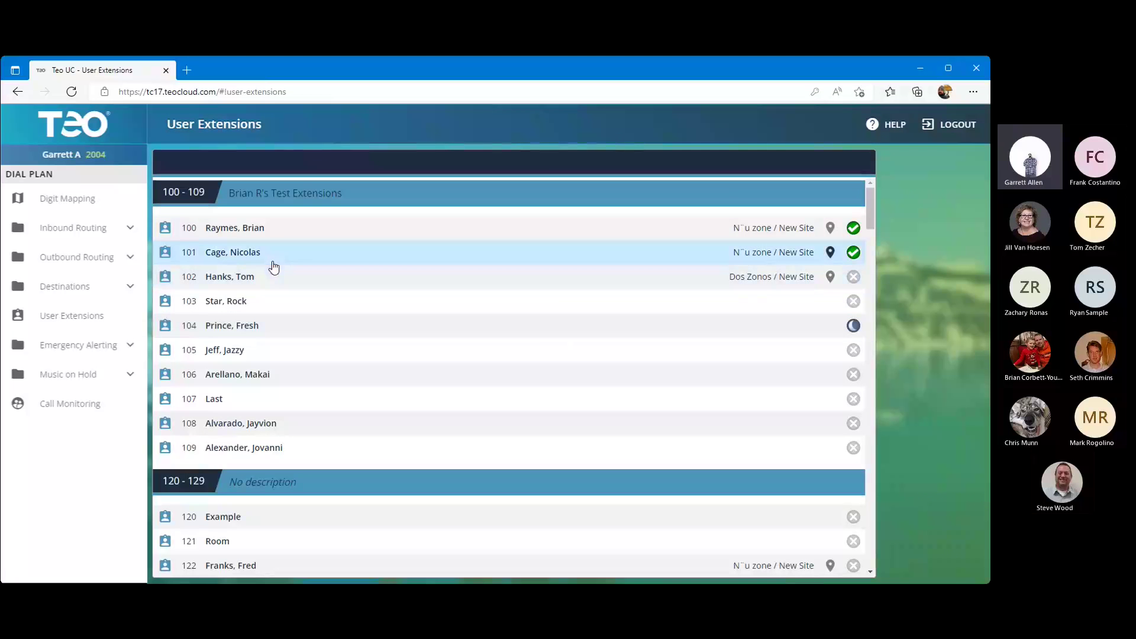
click(267, 229)
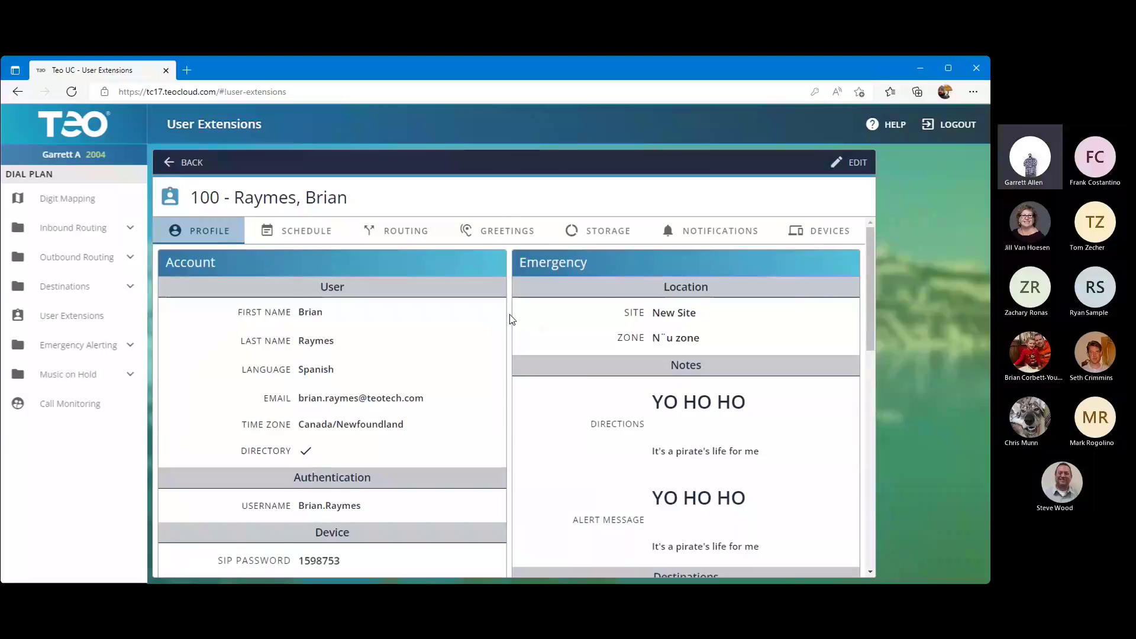
scroll(509, 314, down, 10)
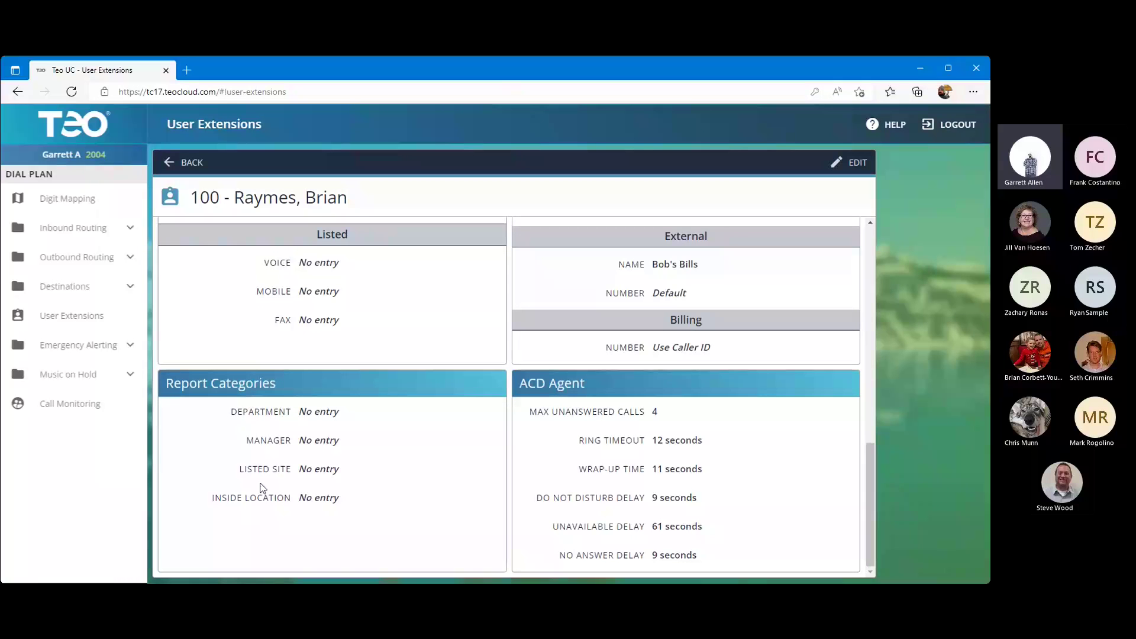
mouse_move(526, 437)
Step: Open the User summary report from the Reports section
click(66, 138)
click(307, 230)
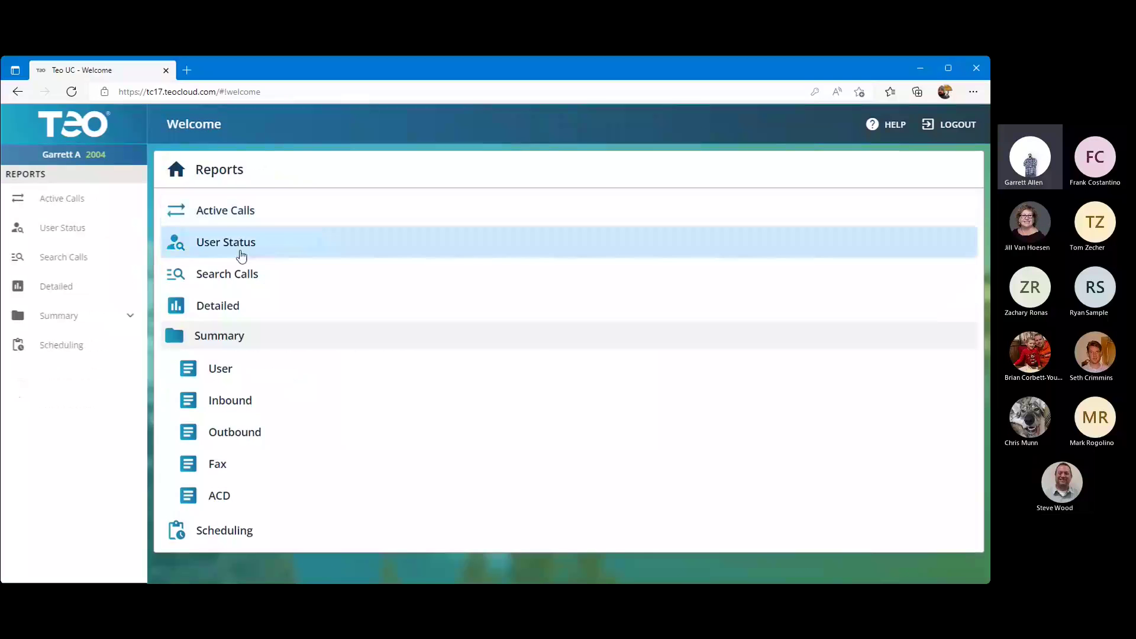
click(264, 368)
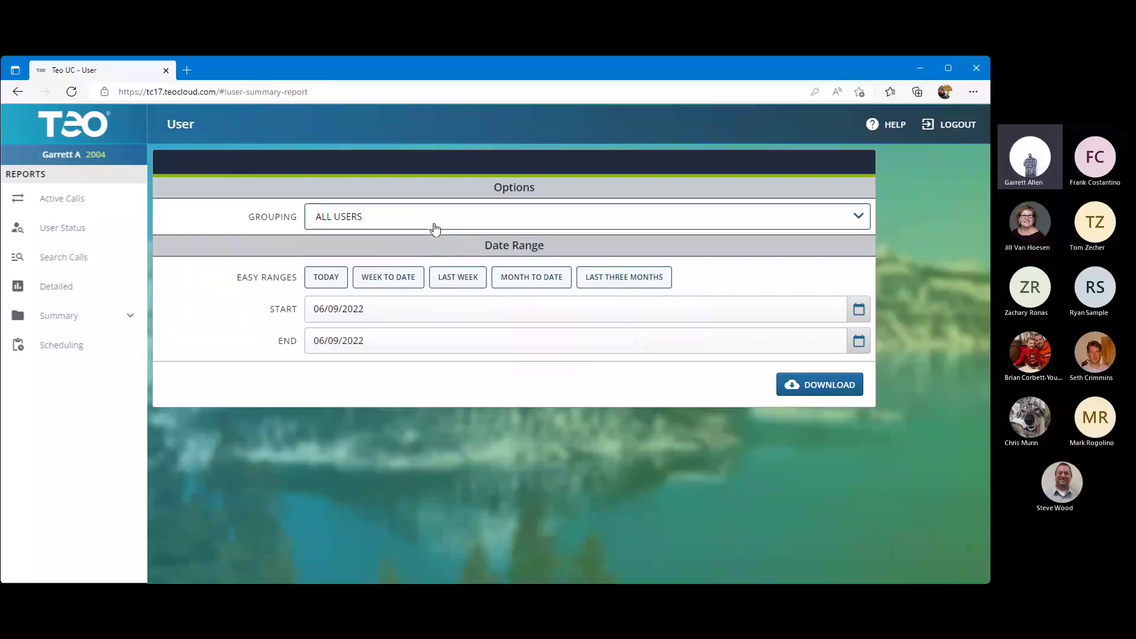
Step: Group by Department, set 03/01/2022 to 06/09/2022, and download the report PDF
click(419, 251)
click(619, 276)
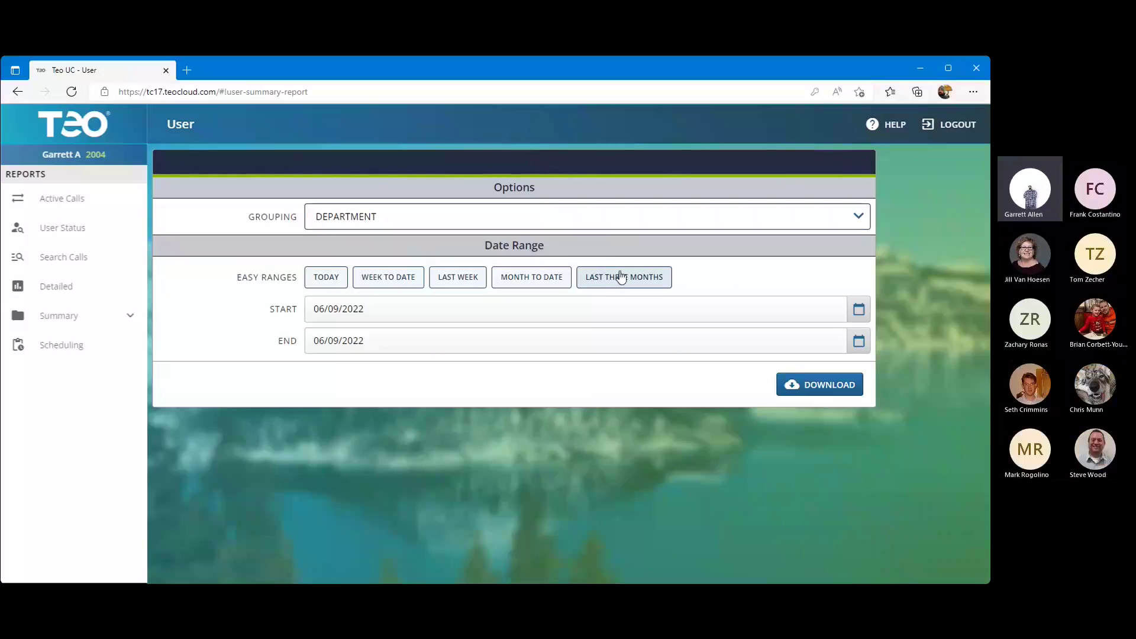
click(859, 308)
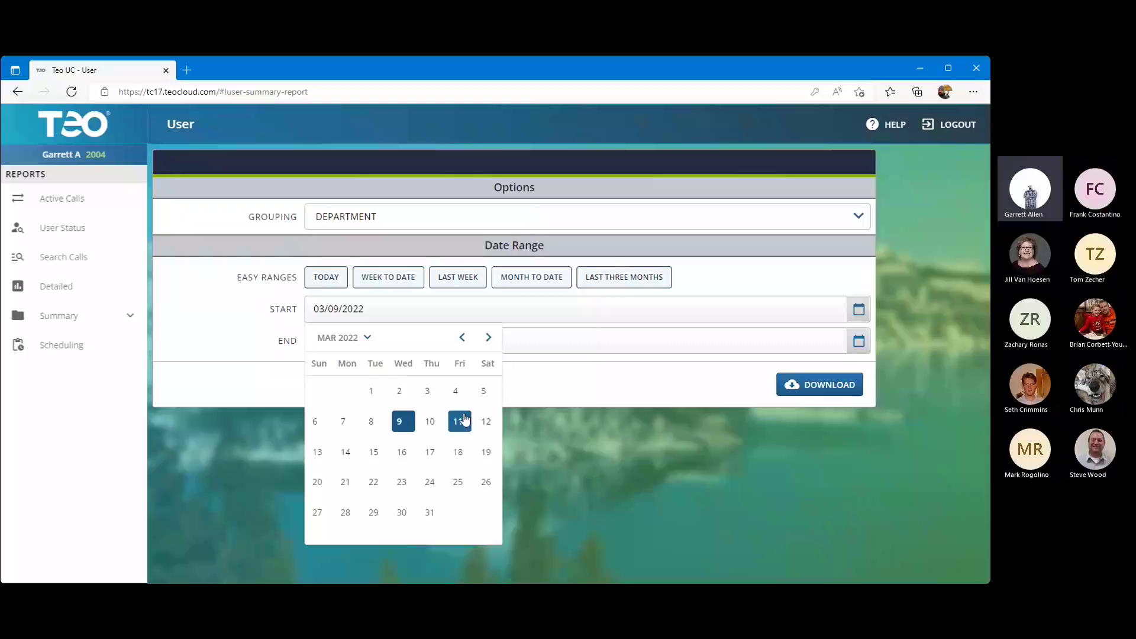
click(371, 391)
click(827, 386)
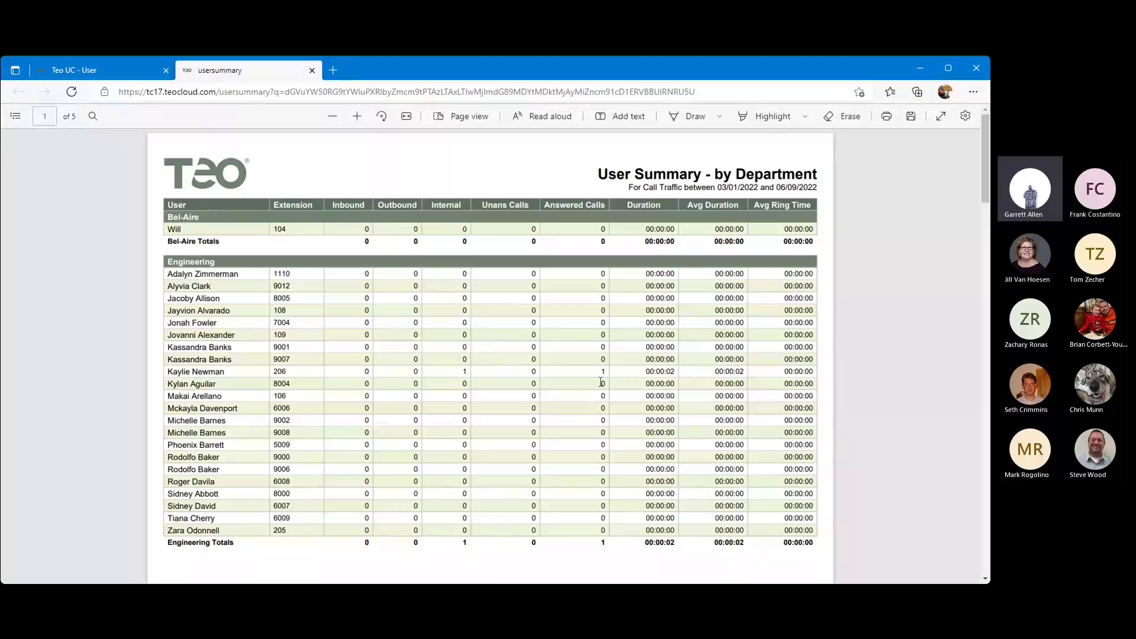
scroll(614, 315, down, 3)
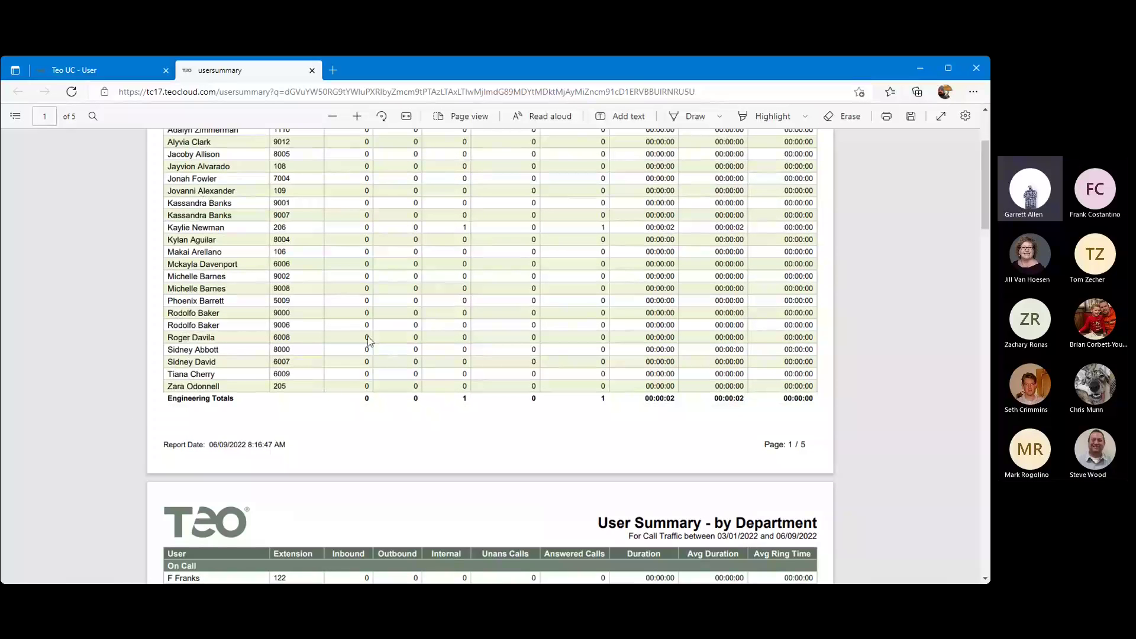
drag(985, 191, 984, 187)
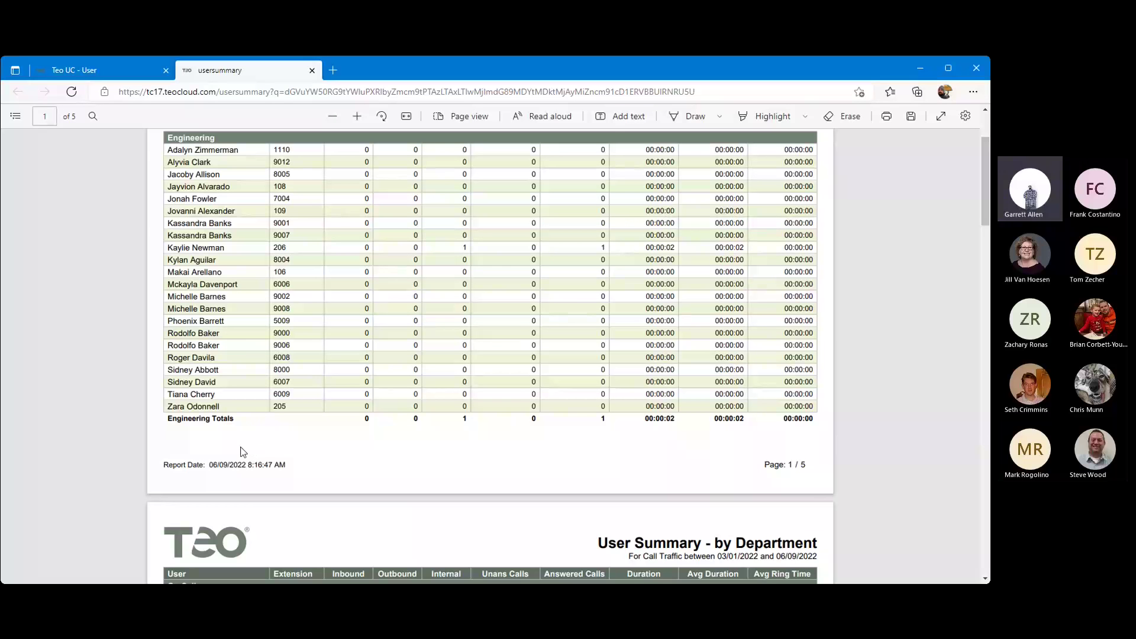
scroll(574, 160, up, 2)
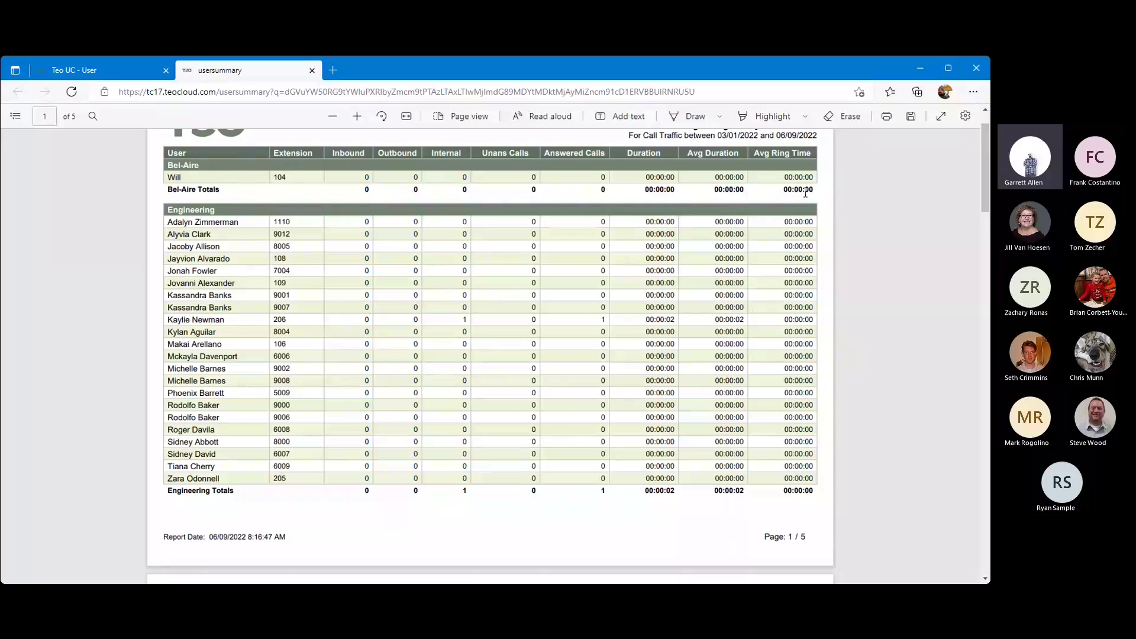
Step: Scroll the PDF to page 2 showing the On Call and Operations tables
scroll(823, 184, down, 7)
scroll(805, 192, up, 1)
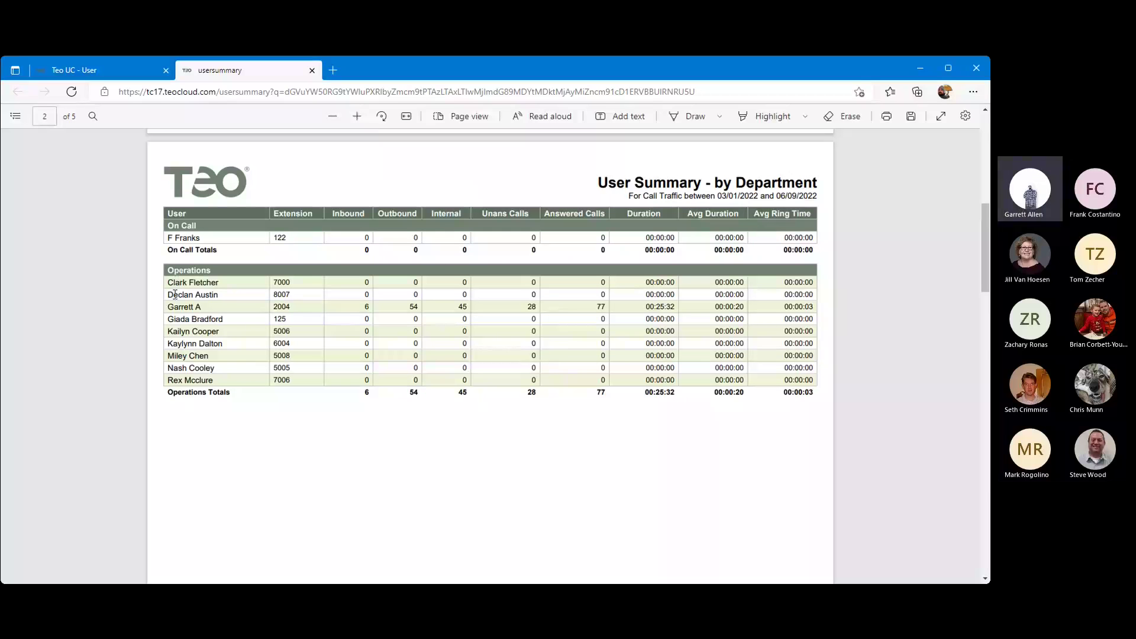
Step: Scroll through pages 3–5 to the Train table and select the Report Date footer line
scroll(189, 266, down, 1)
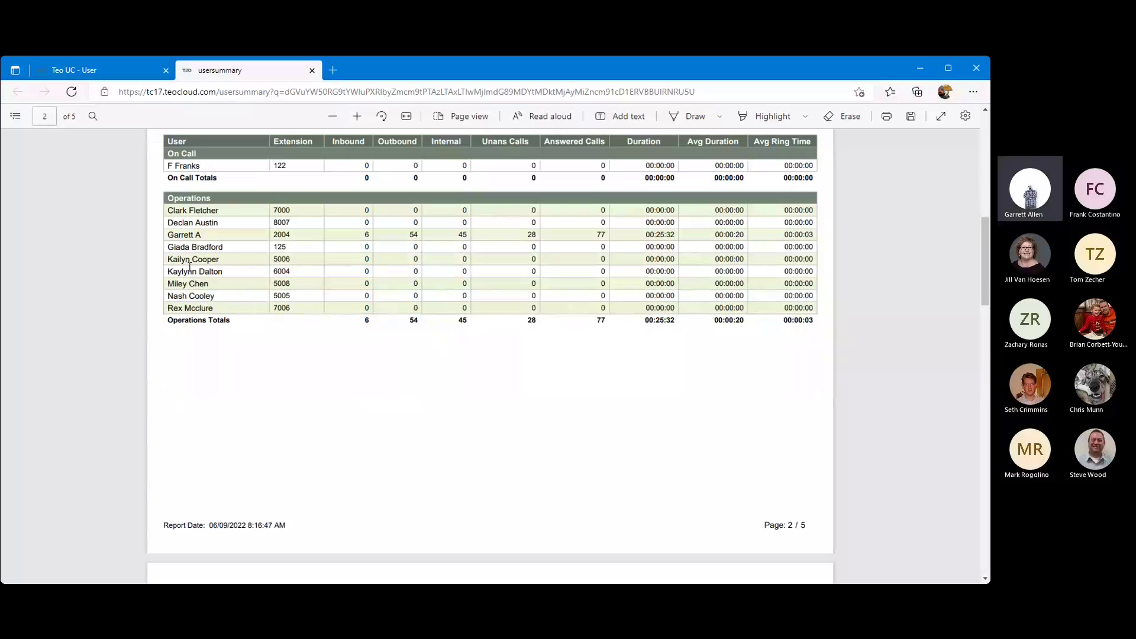
scroll(713, 317, down, 6)
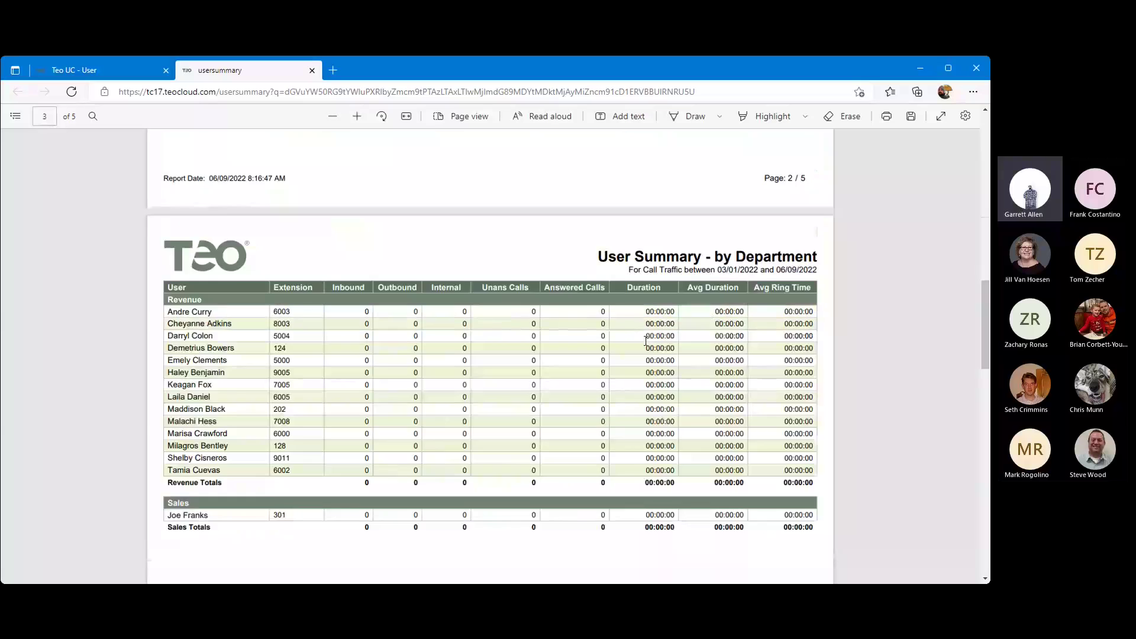
scroll(645, 340, down, 14)
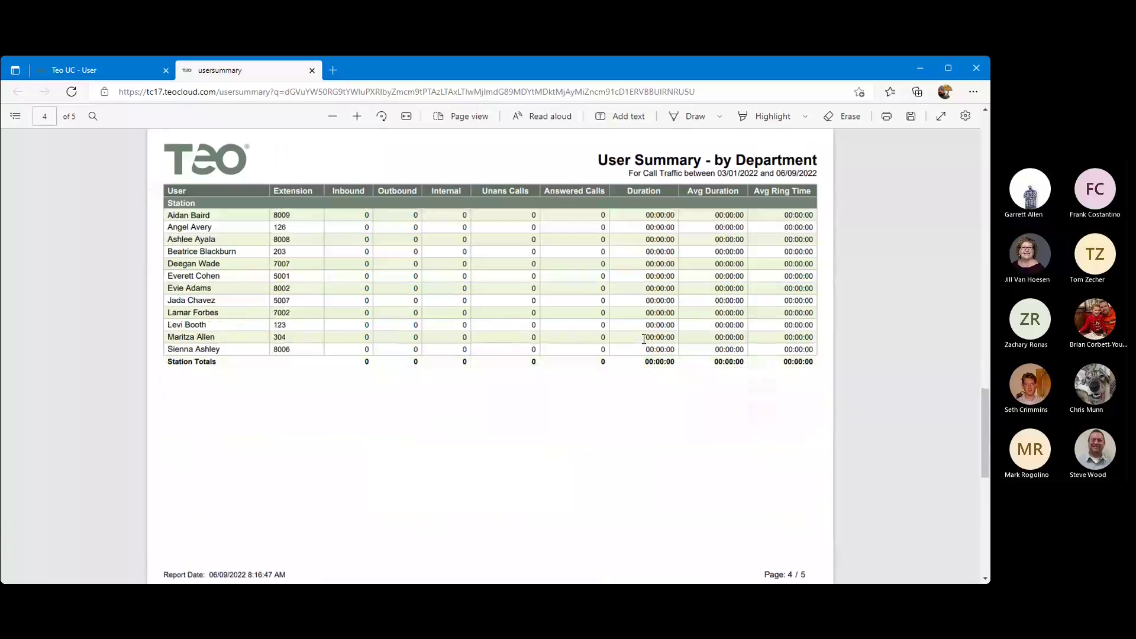
scroll(545, 418, up, 8)
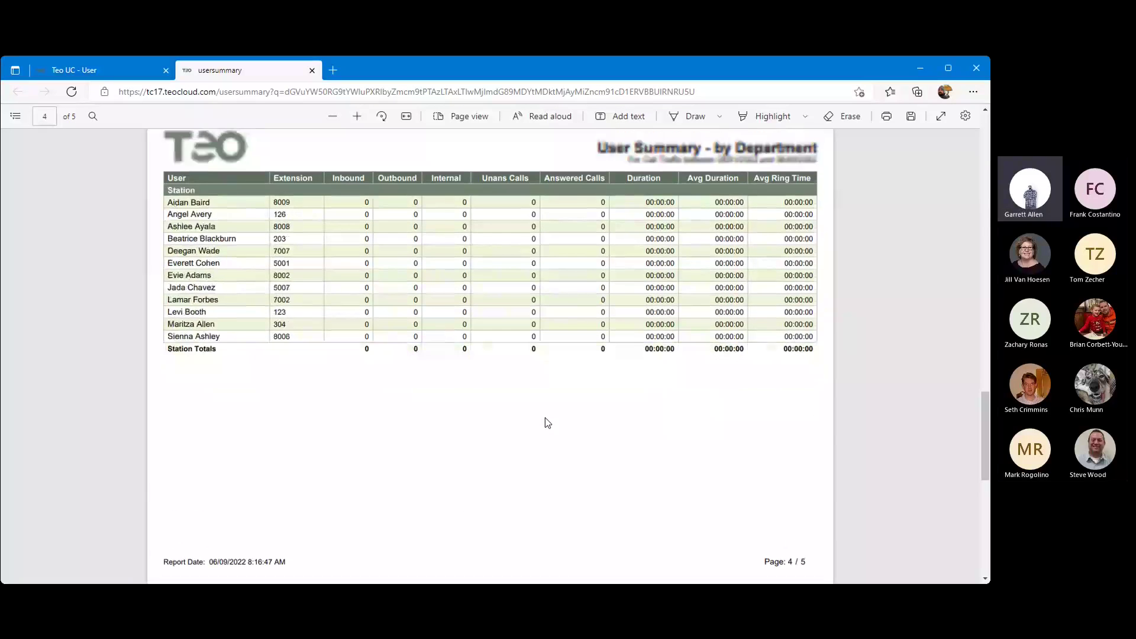
scroll(545, 418, down, 8)
scroll(549, 417, up, 2)
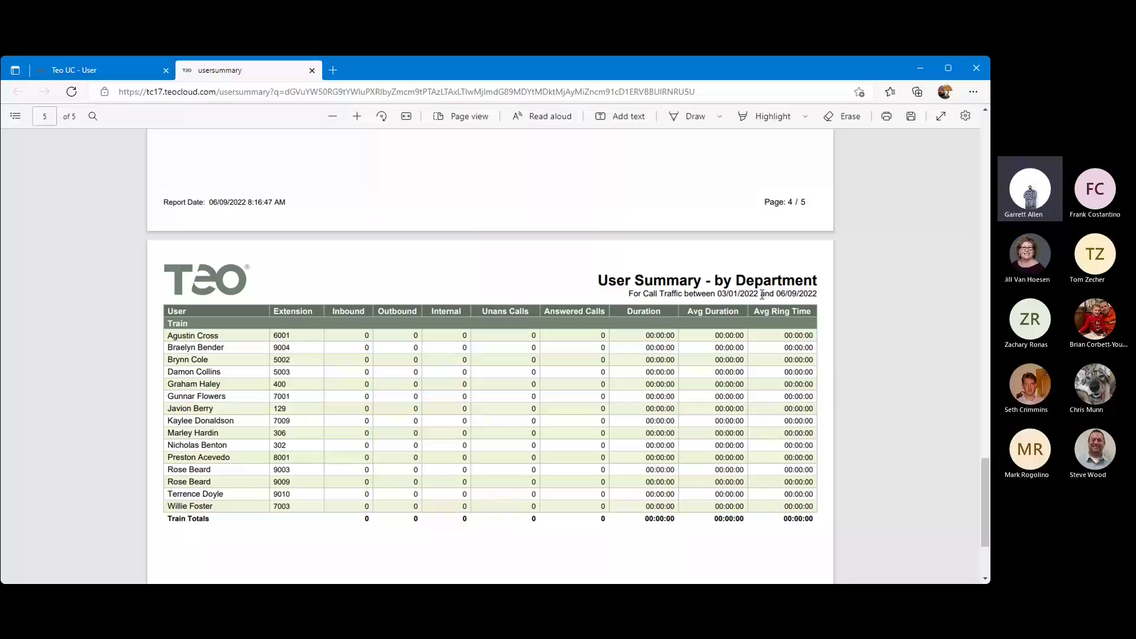
scroll(760, 293, down, 3)
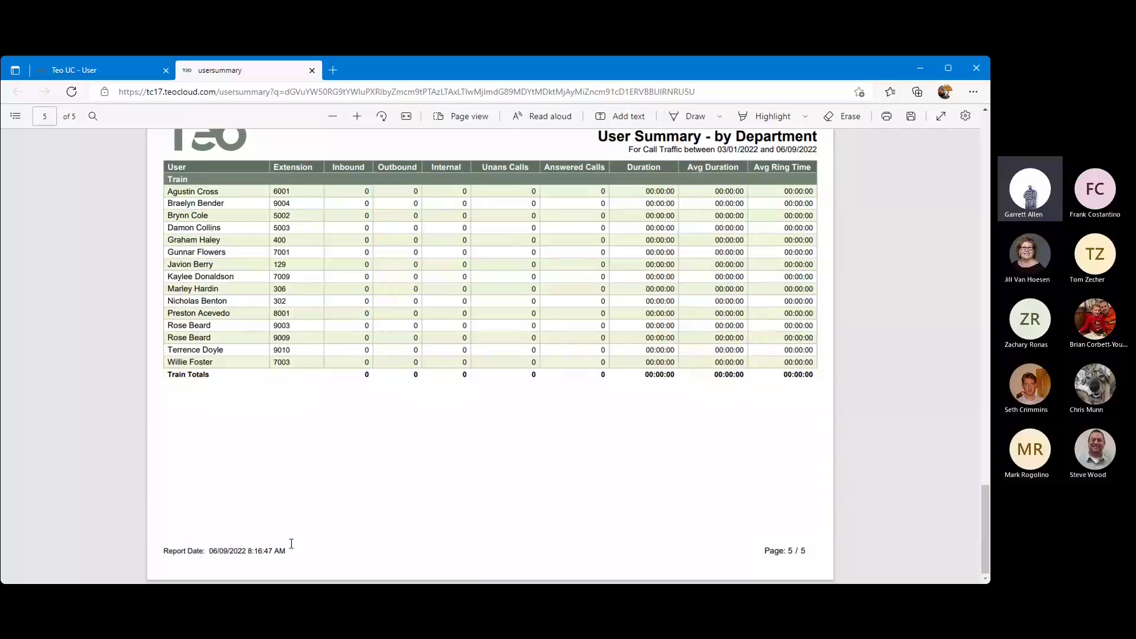
drag(287, 549, 168, 546)
click(168, 567)
Step: Switch back to Teo UC and open the Dial Plan user extensions list
click(111, 71)
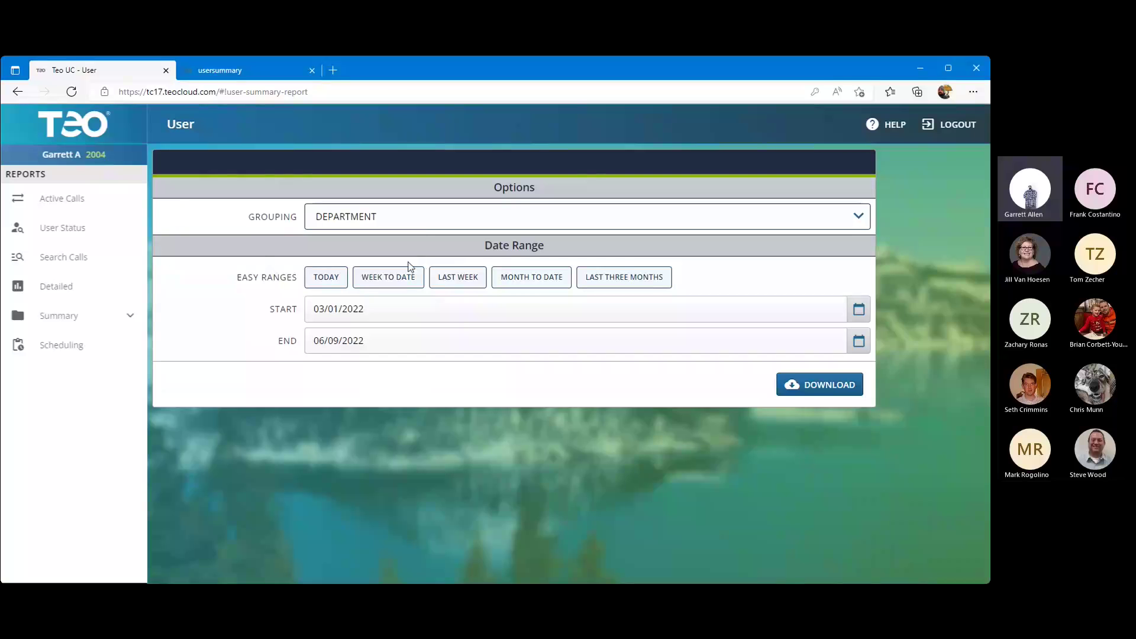
click(73, 124)
click(233, 347)
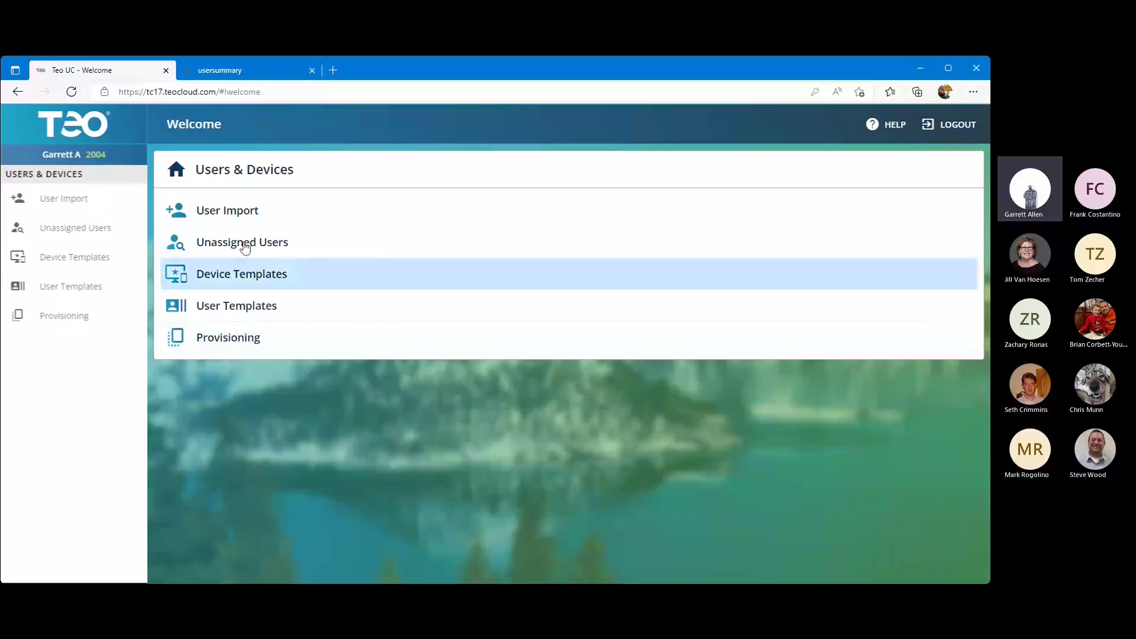
click(93, 138)
click(227, 290)
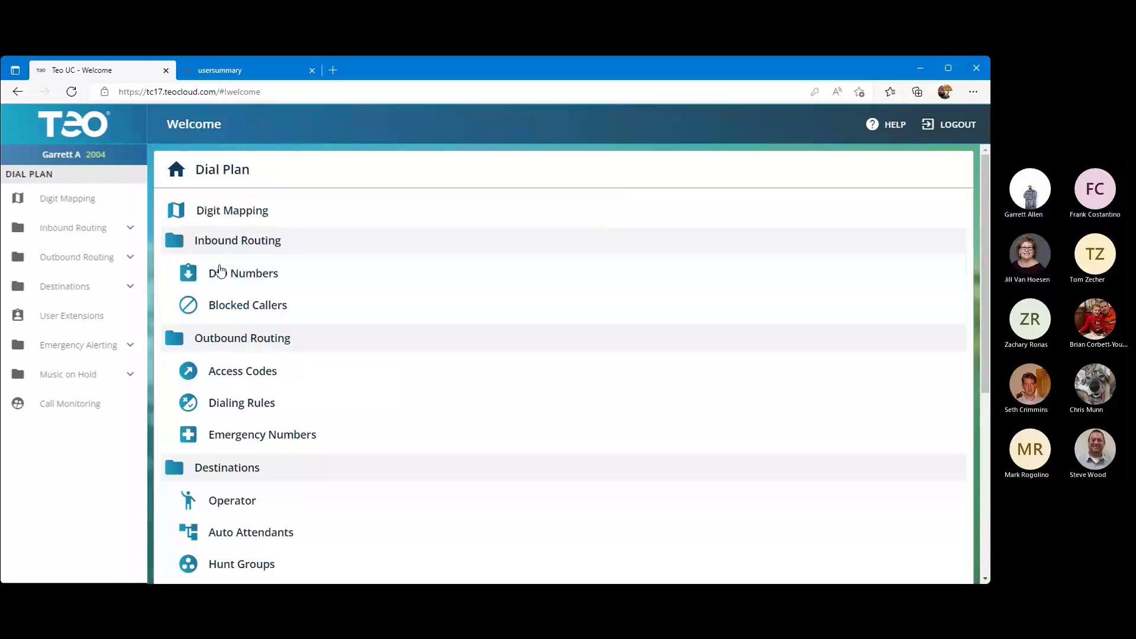
click(64, 323)
Step: Review extension 100's Report Categories and ACD Agent settings, then open the Reports section
click(268, 235)
scroll(364, 421, down, 10)
scroll(370, 429, down, 1)
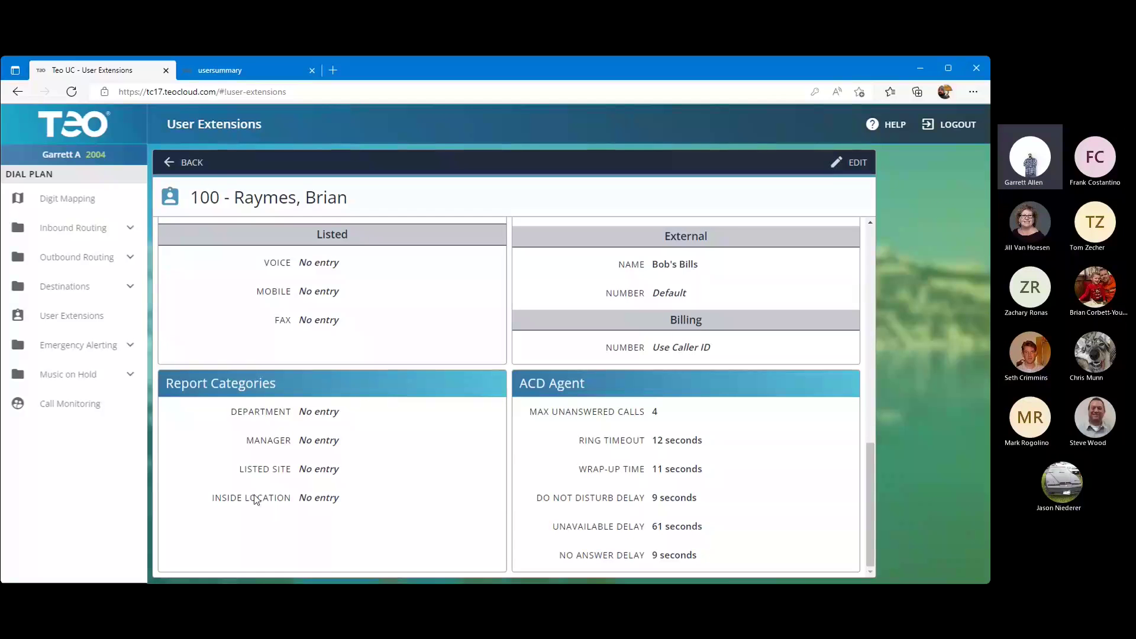
click(70, 136)
click(248, 223)
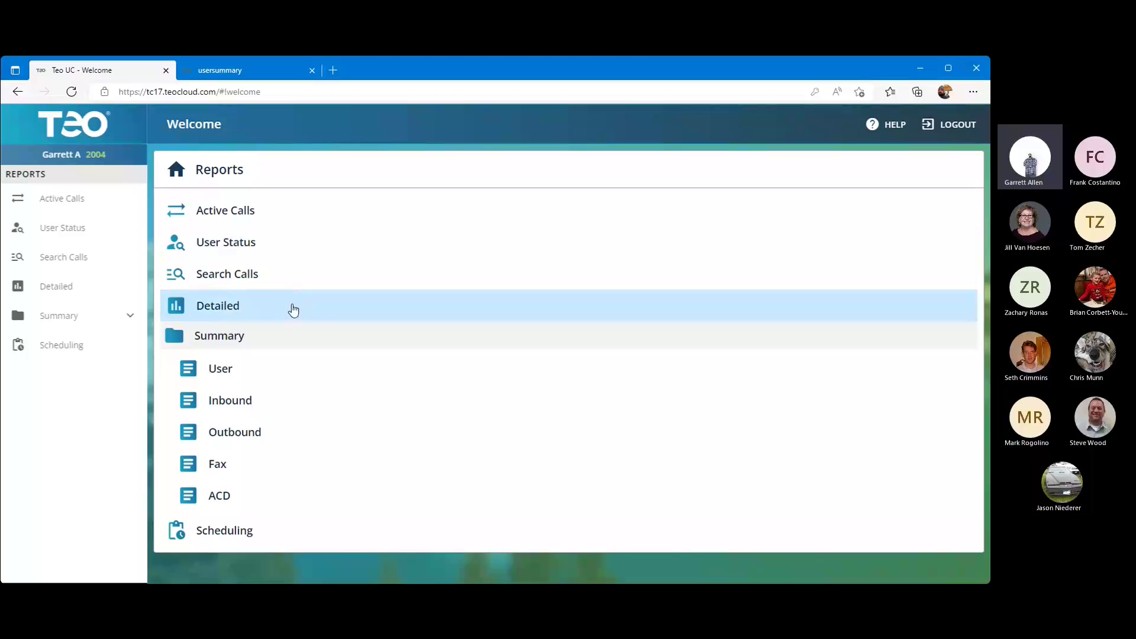
Step: Move from the User summary report to the Inbound summary report under Summary
click(247, 370)
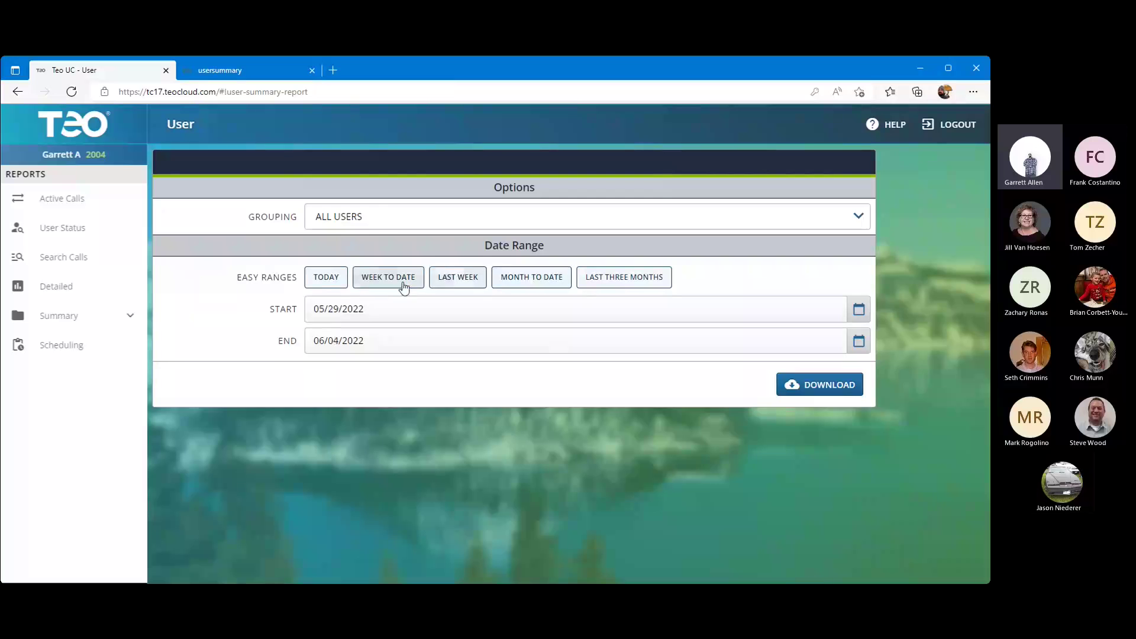
click(625, 277)
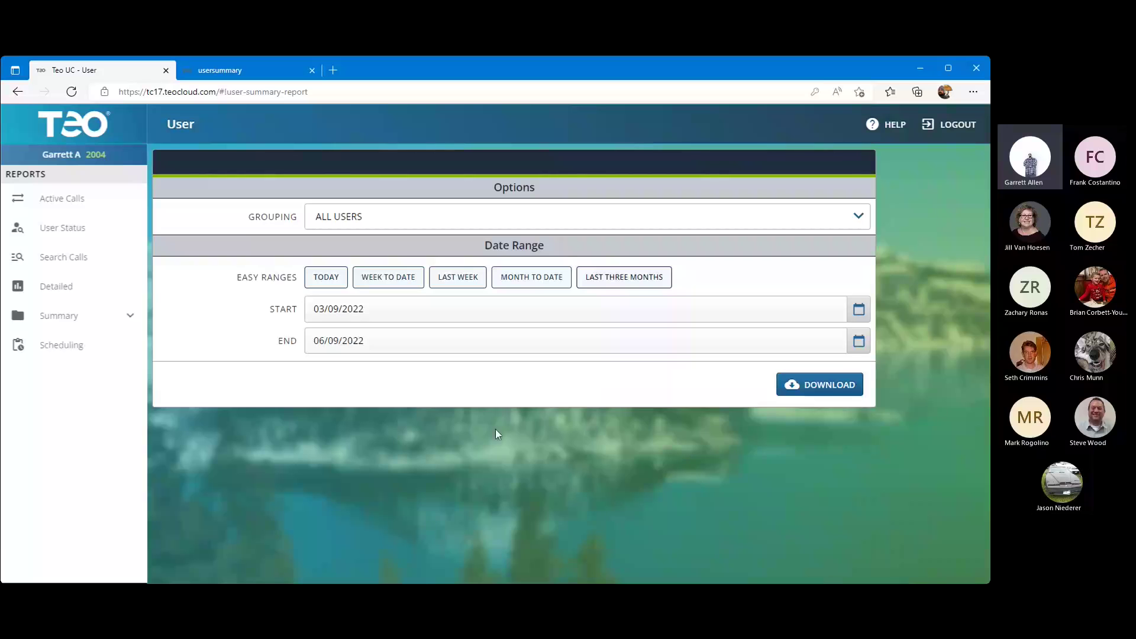
click(77, 290)
click(81, 315)
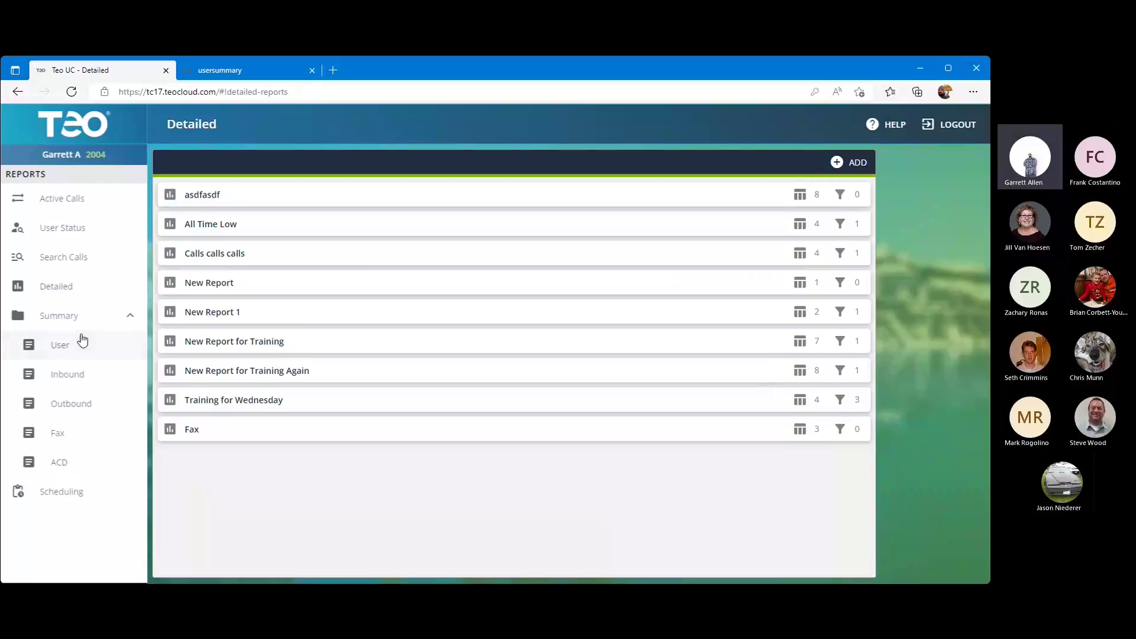
click(83, 341)
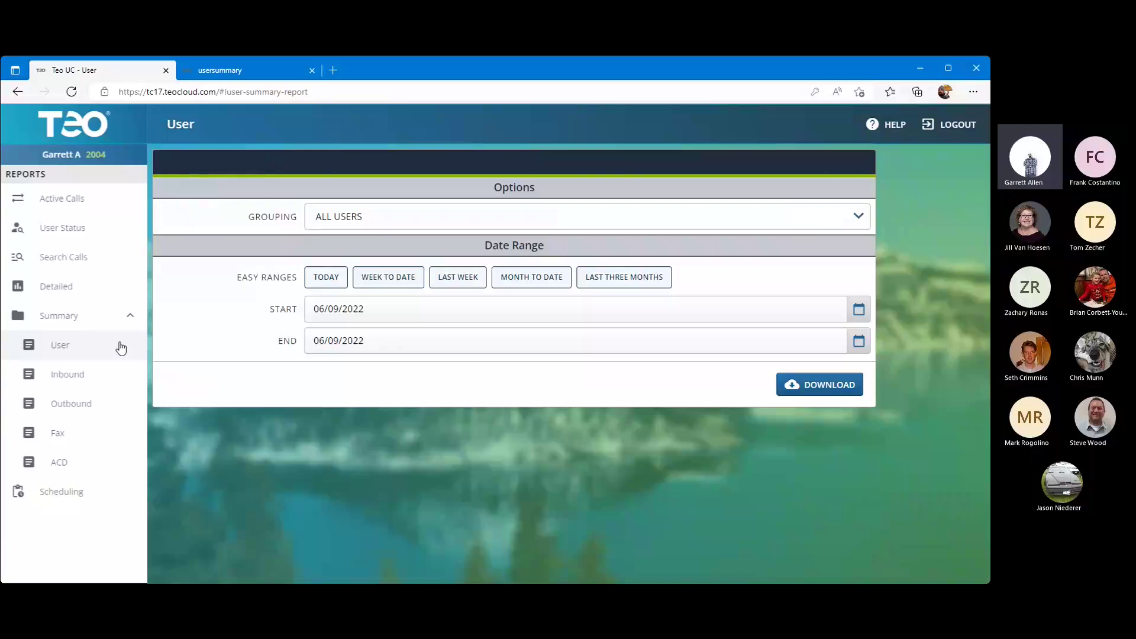
click(108, 380)
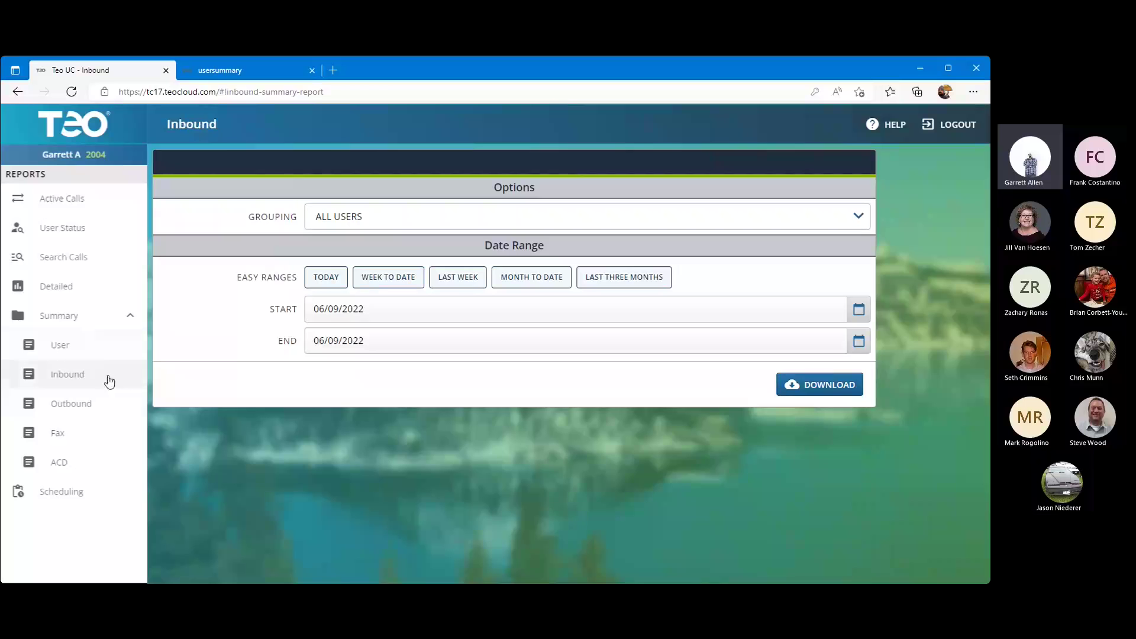
Step: Set the Inbound report start date to February 1, 2022 and download it grouped by department
click(98, 406)
click(98, 376)
click(612, 287)
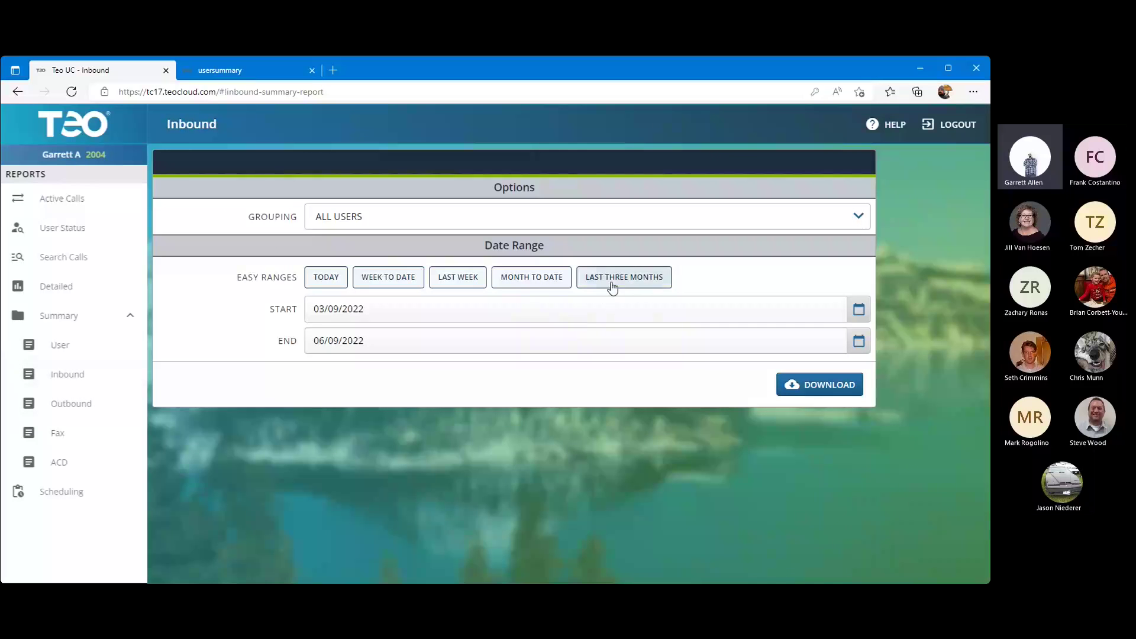
click(858, 307)
click(459, 335)
click(459, 335)
click(459, 334)
click(459, 335)
click(372, 390)
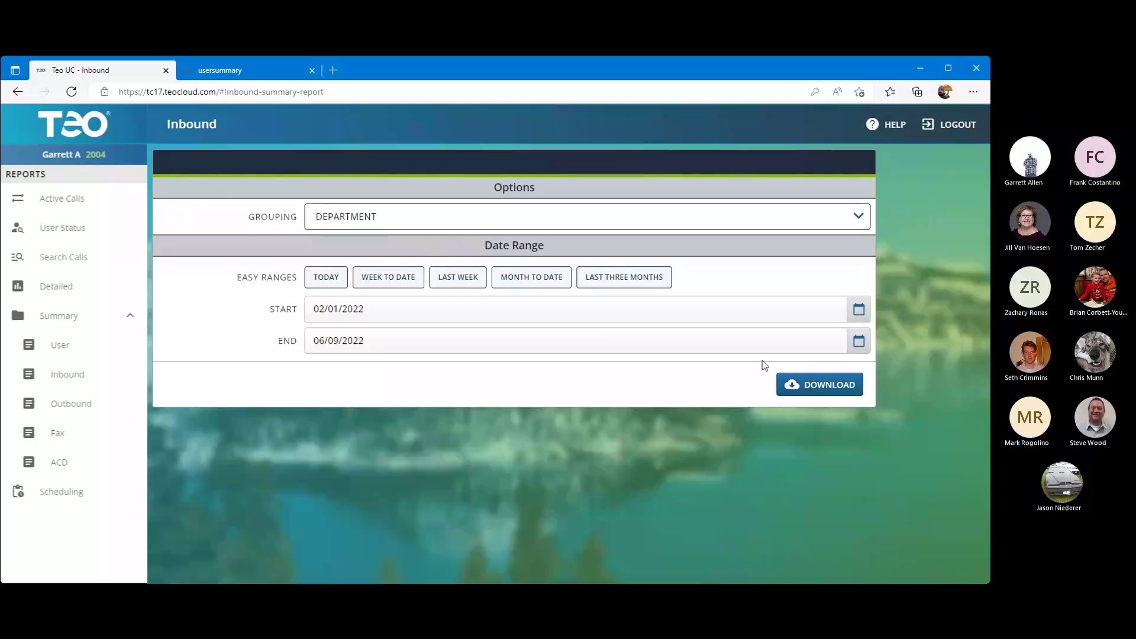
click(787, 385)
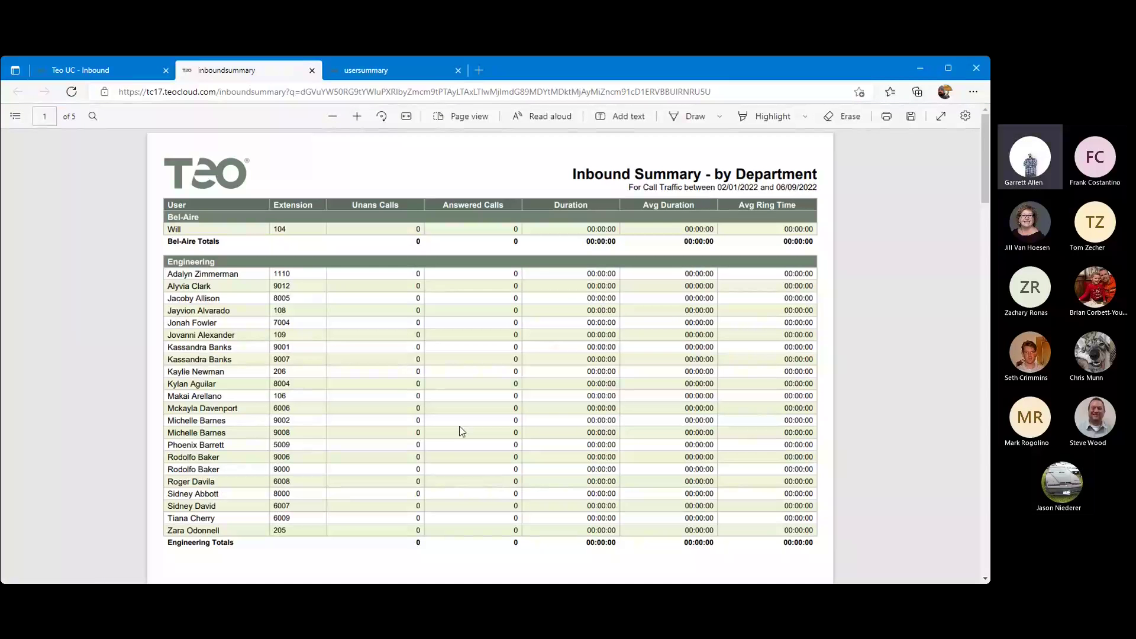
Step: Scroll the Inbound PDF to page 2, then switch back to the User Summary report tab
scroll(460, 424, down, 12)
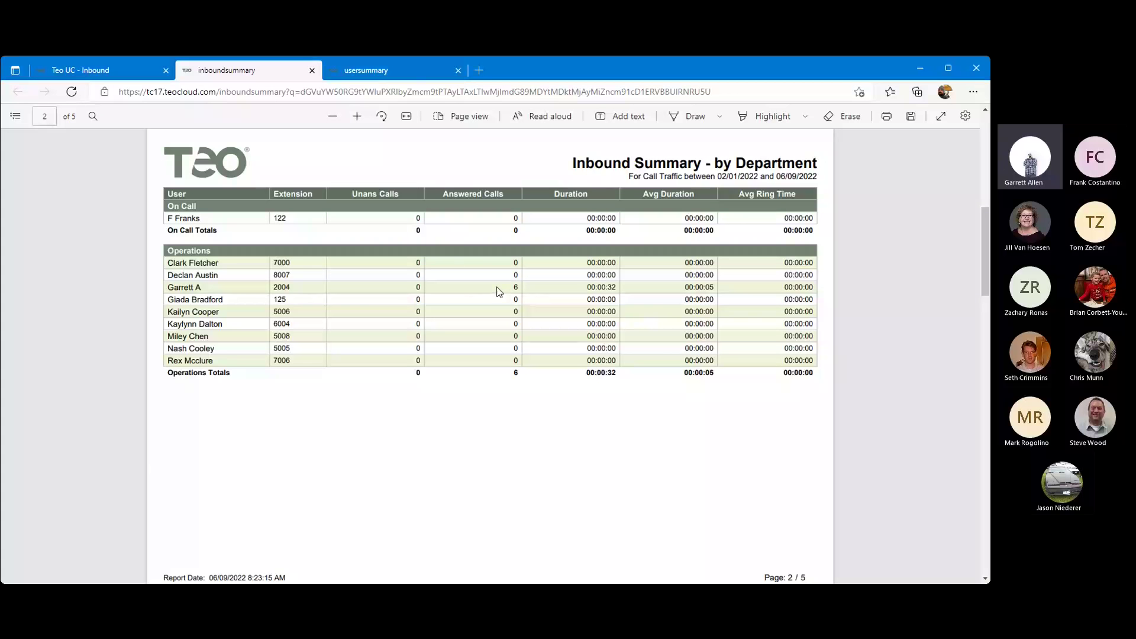
click(377, 74)
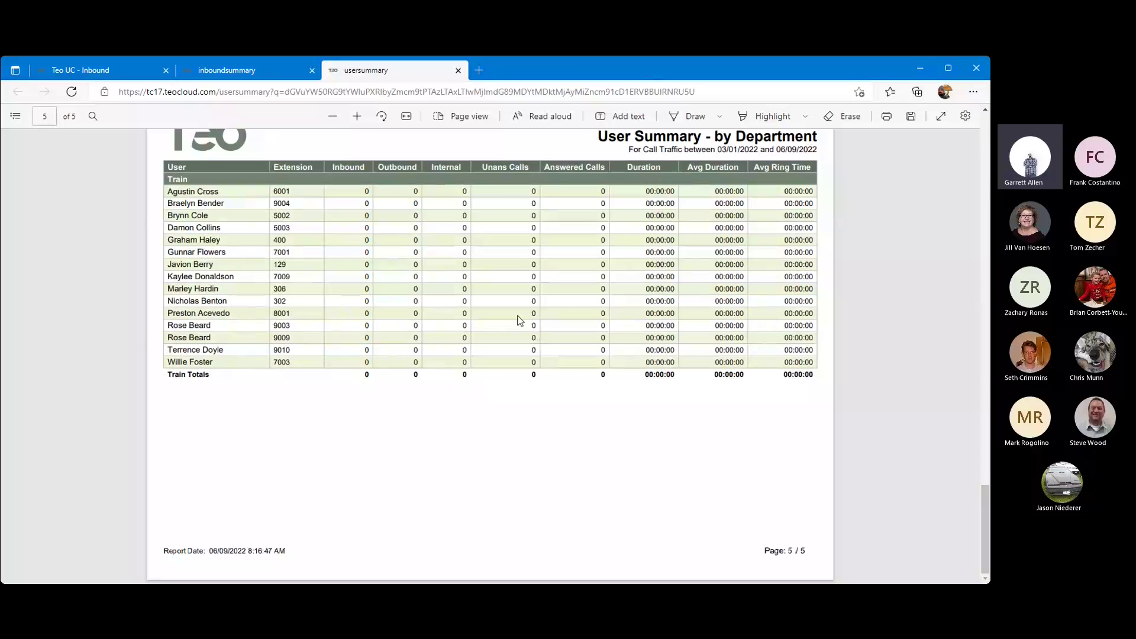
Step: Highlight Operations' inbound count of 6 in User Summary, then its Avg Ring Time in Inbound Summary
scroll(519, 320, up, 20)
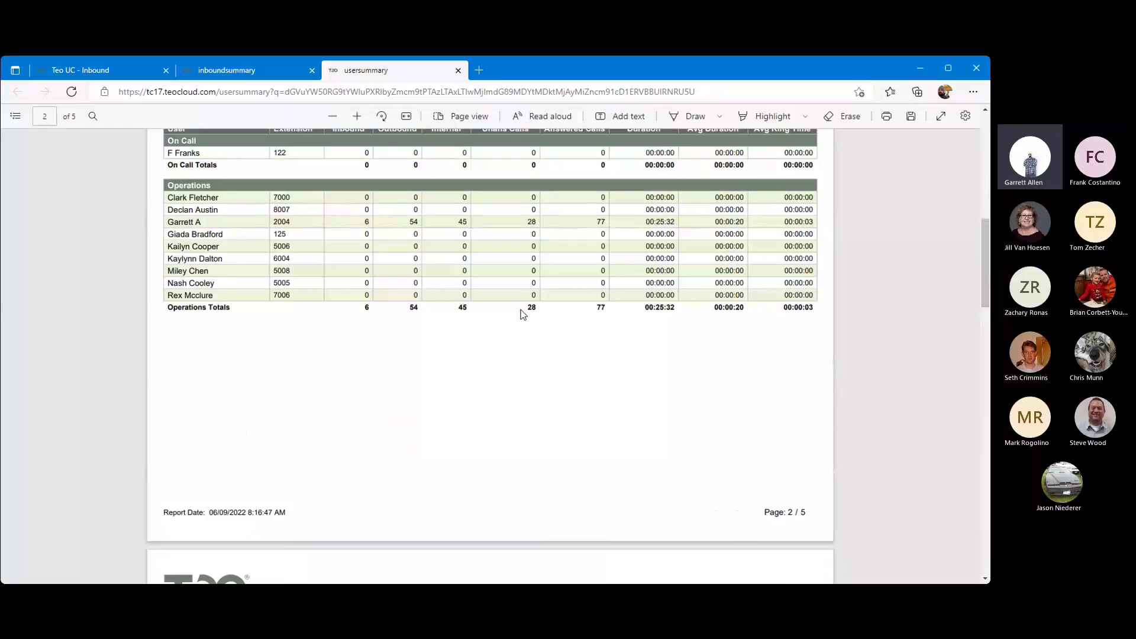
scroll(524, 314, up, 1)
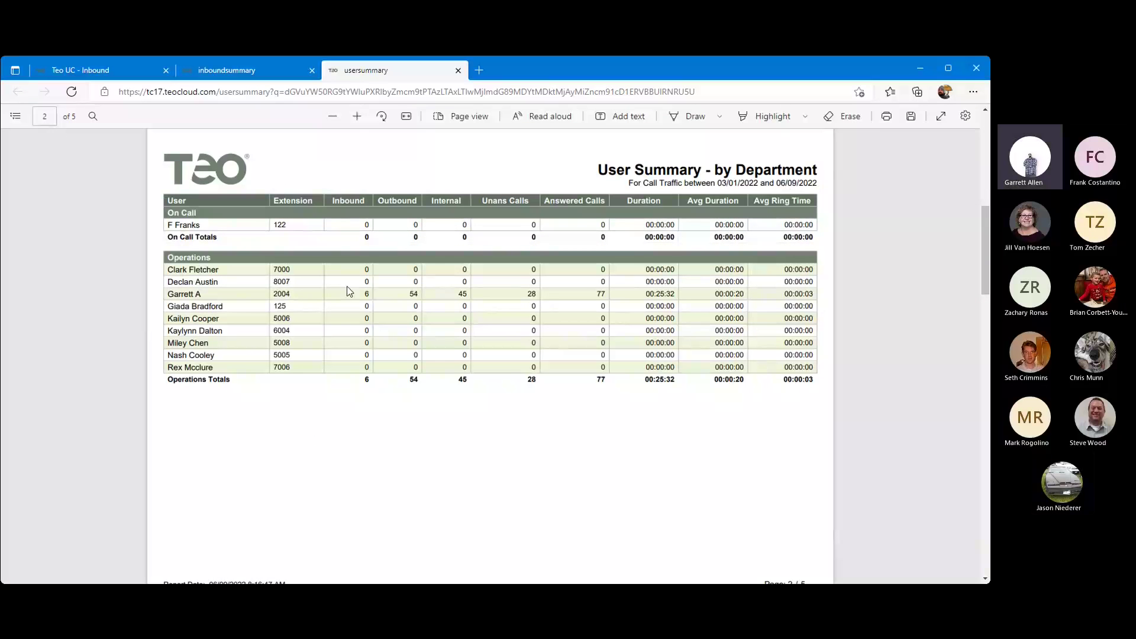
drag(370, 293, 366, 302)
click(366, 300)
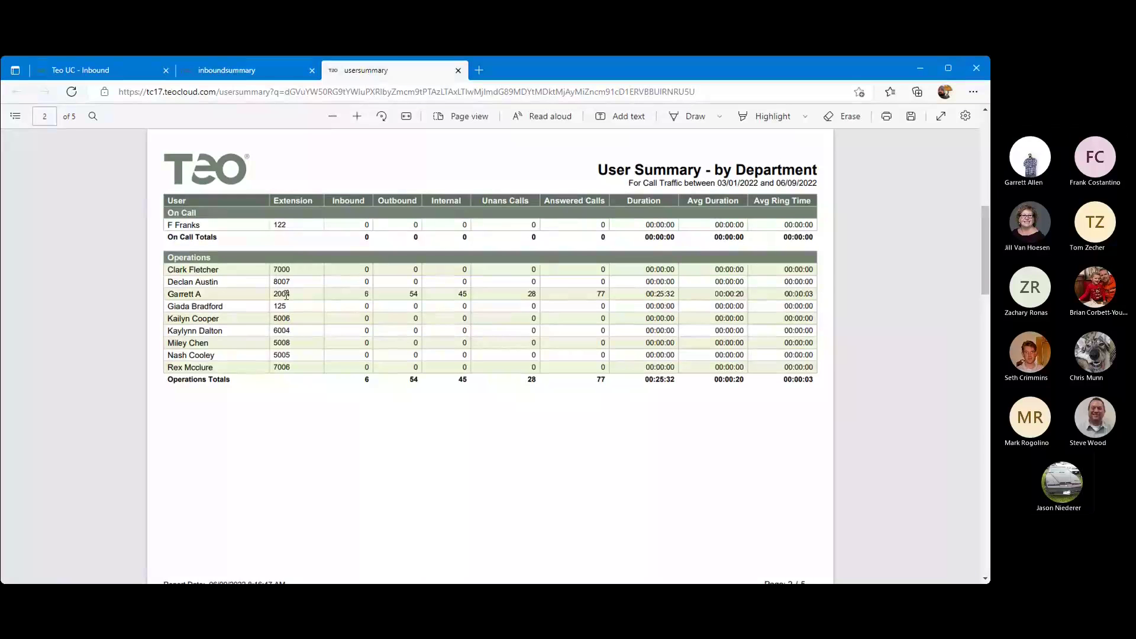
click(261, 70)
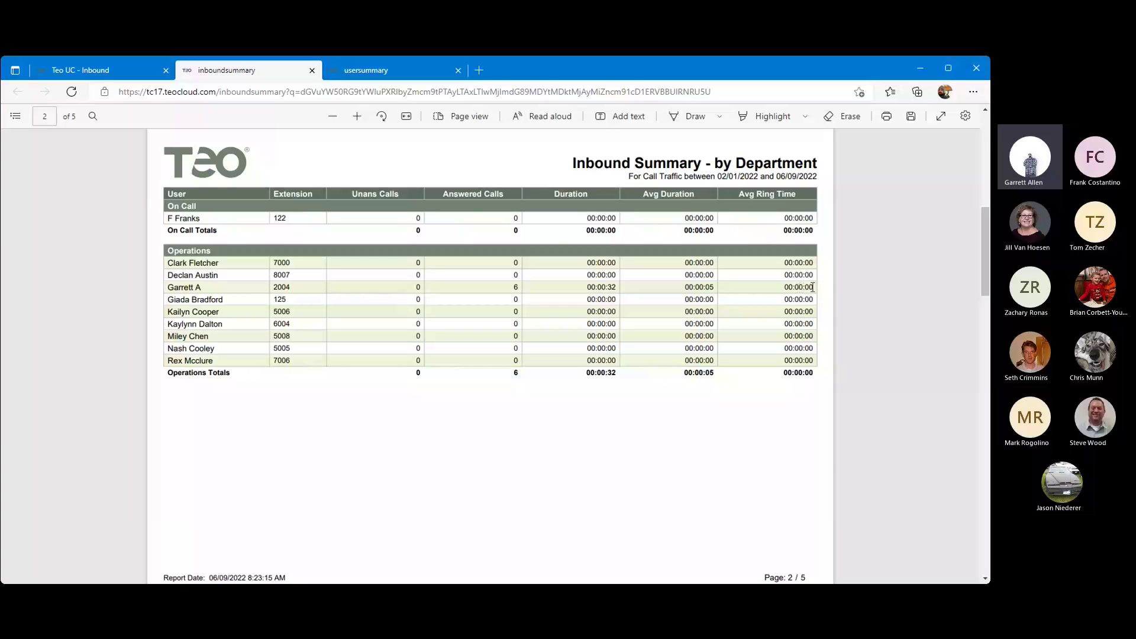
drag(814, 287, 782, 292)
Step: Return to the portal and set the Outbound summary report's grouping to DEPARTMENT
click(771, 292)
click(107, 70)
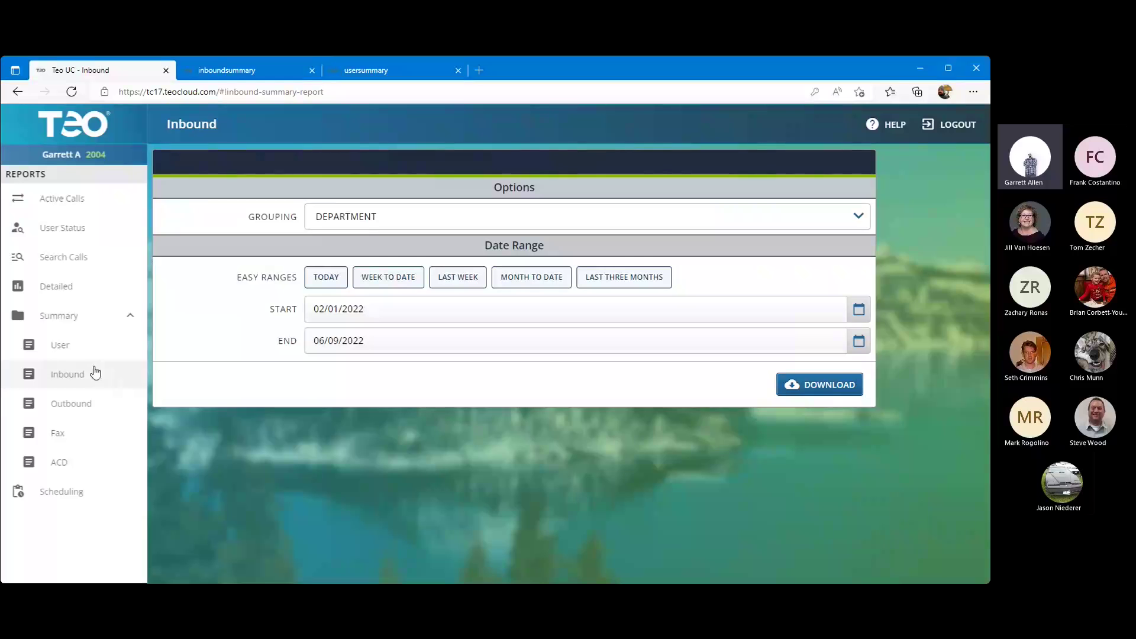
click(71, 404)
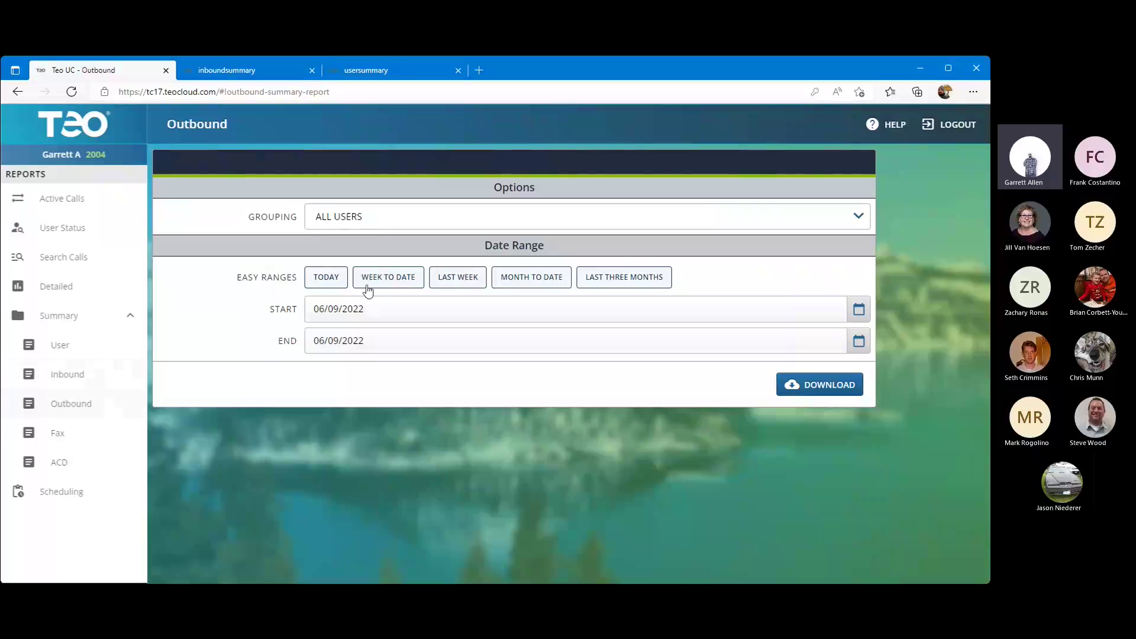
click(387, 221)
click(377, 251)
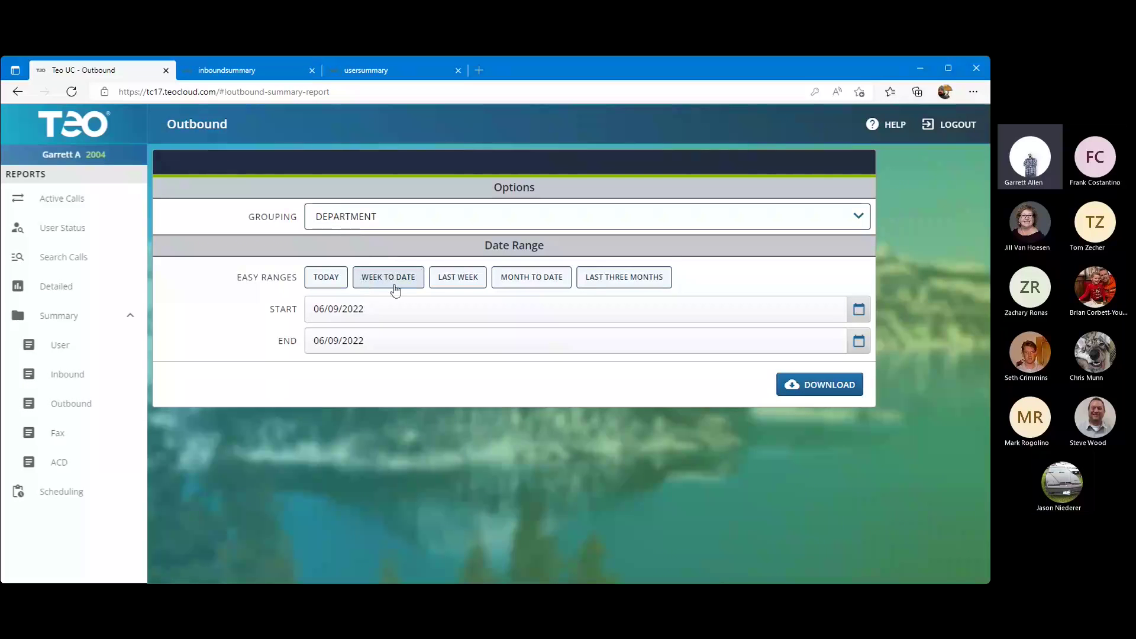
Step: Set the Outbound report's start date to 02/01/2022 and download the PDF
click(591, 283)
click(843, 314)
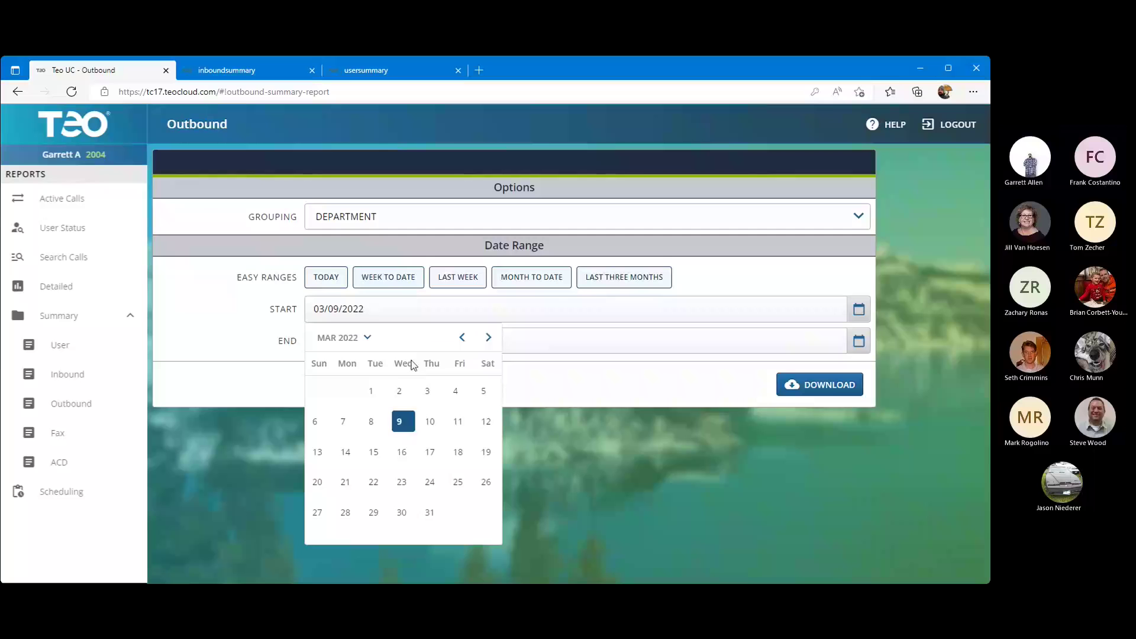
click(463, 338)
click(462, 337)
click(462, 337)
click(462, 338)
click(368, 391)
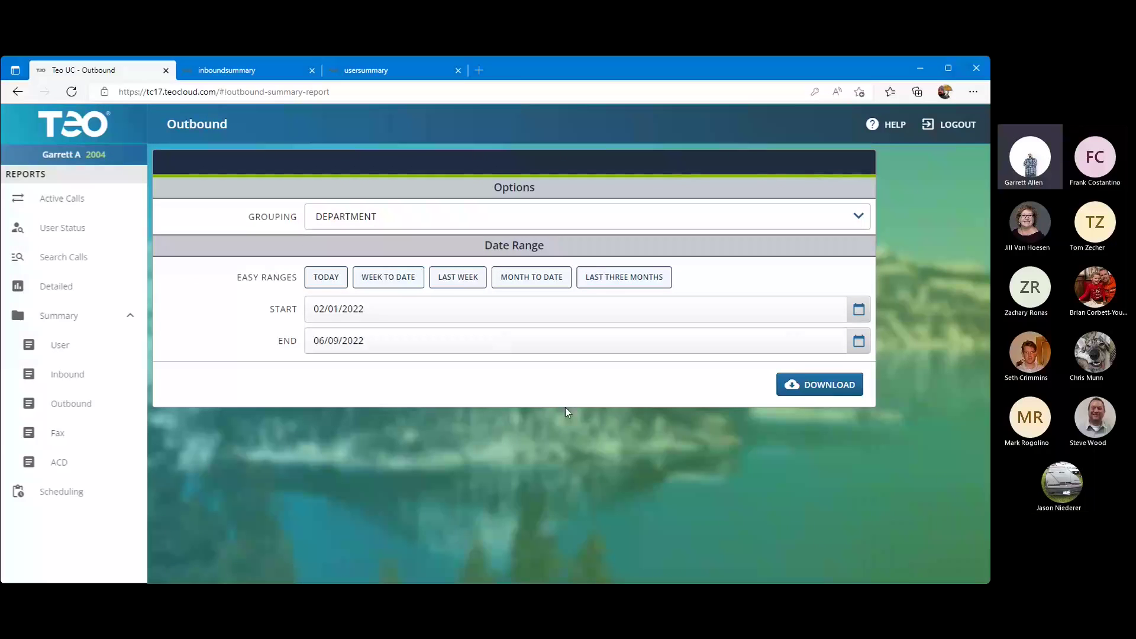
click(812, 386)
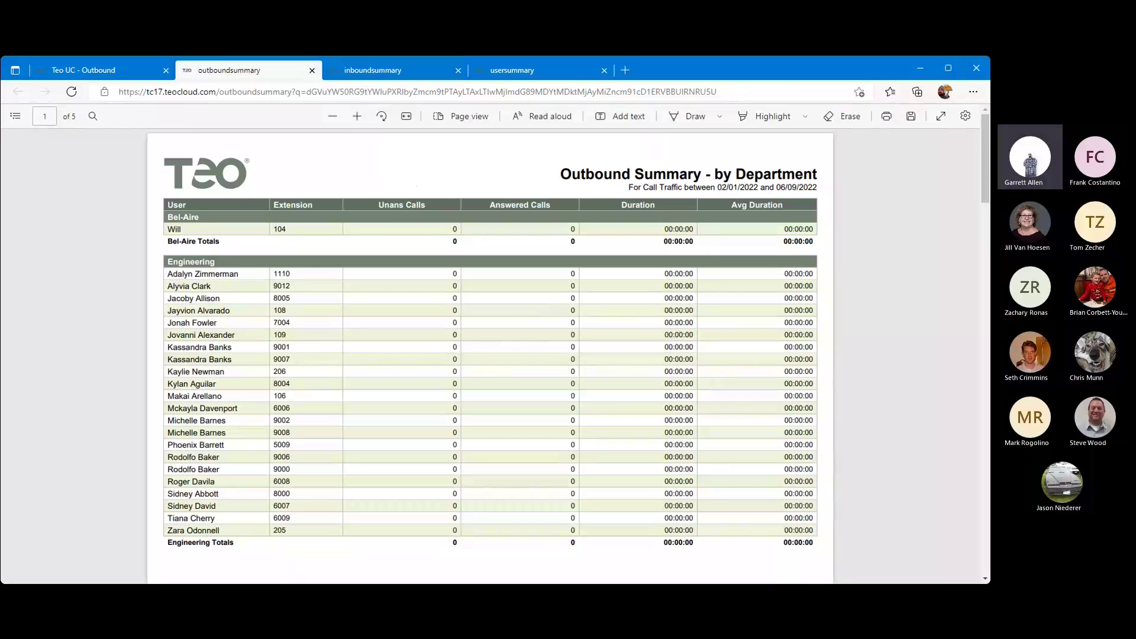
Step: Scroll the Outbound PDF to page 2 showing Operations' 14 unanswered and 40 answered calls
scroll(450, 292, down, 10)
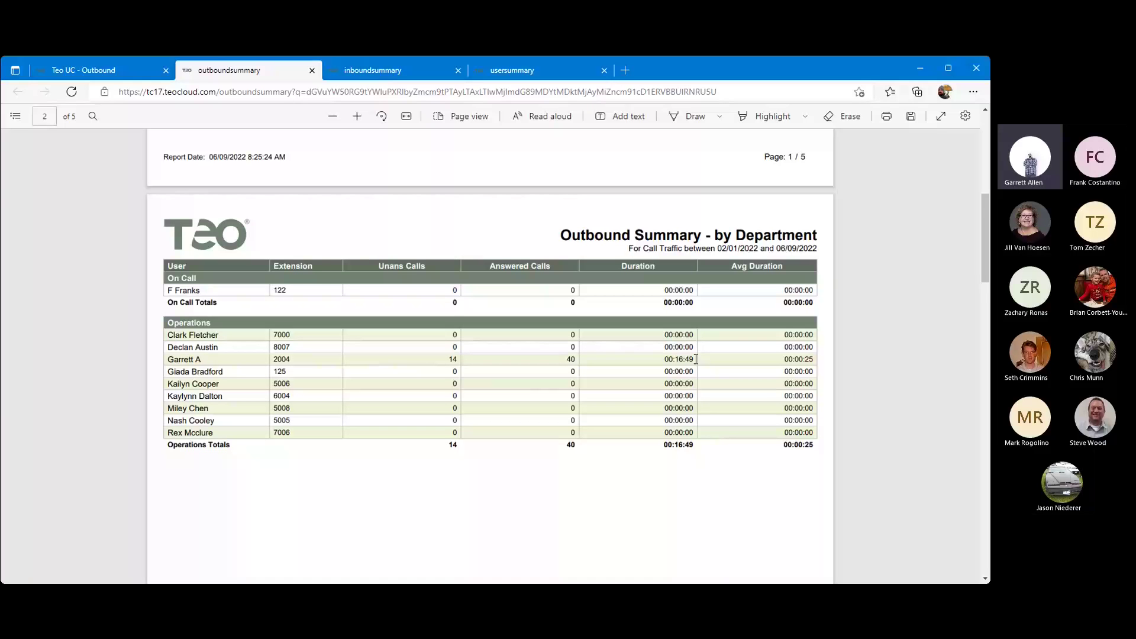
Step: Switch back to the Teo UC portal tab and open the Summary > User report options
click(83, 70)
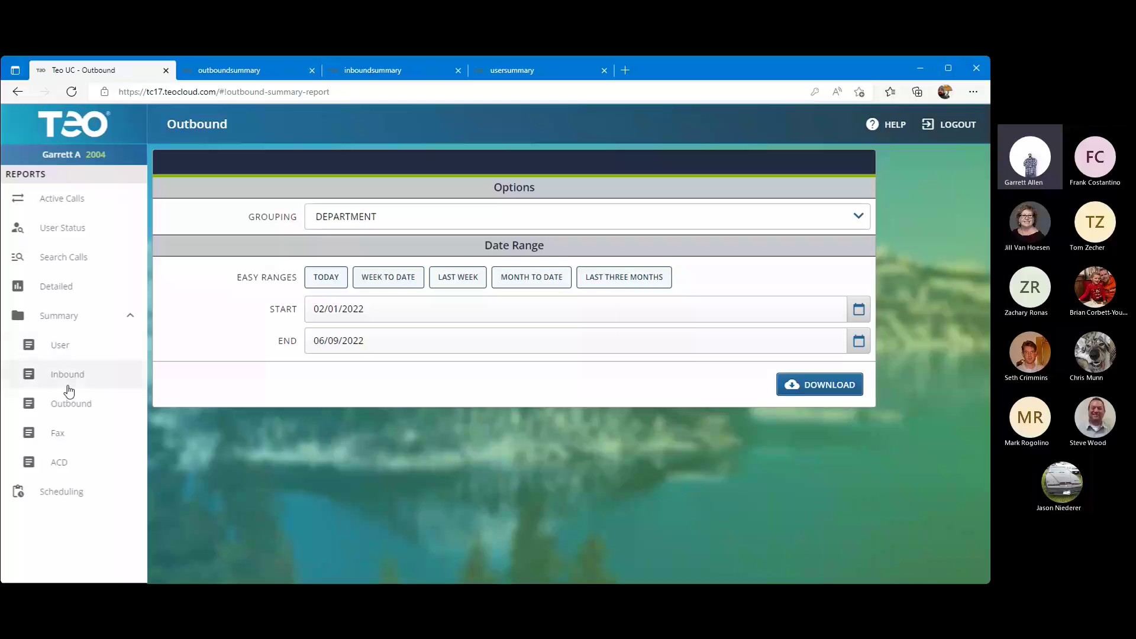
click(103, 351)
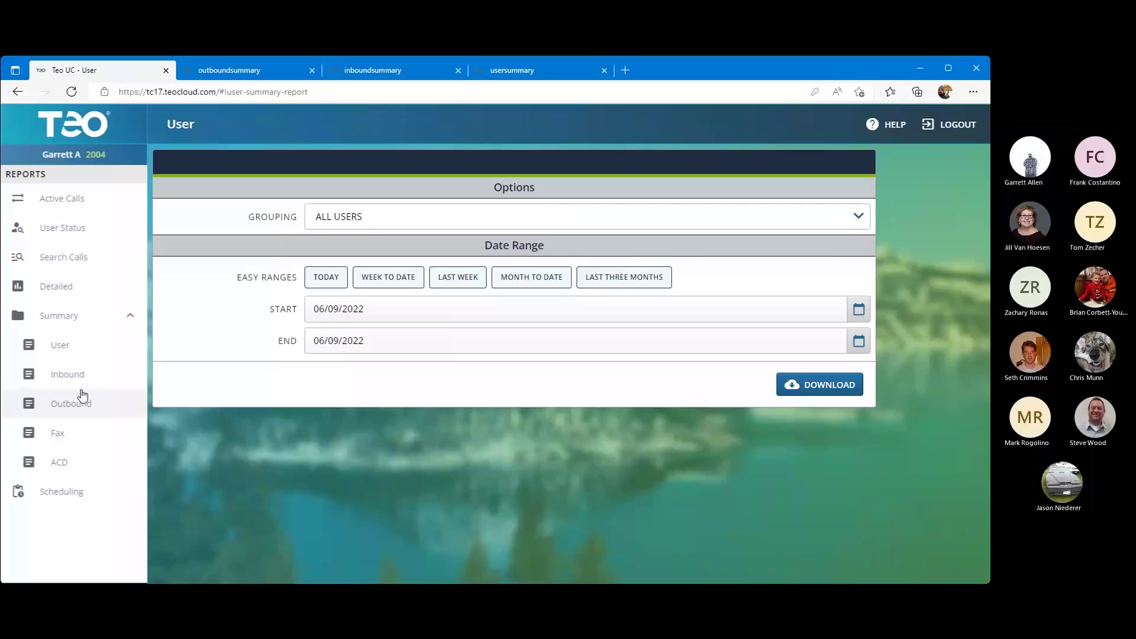
Step: Open the Fax summary report options and group them by DEPARTMENT
click(95, 436)
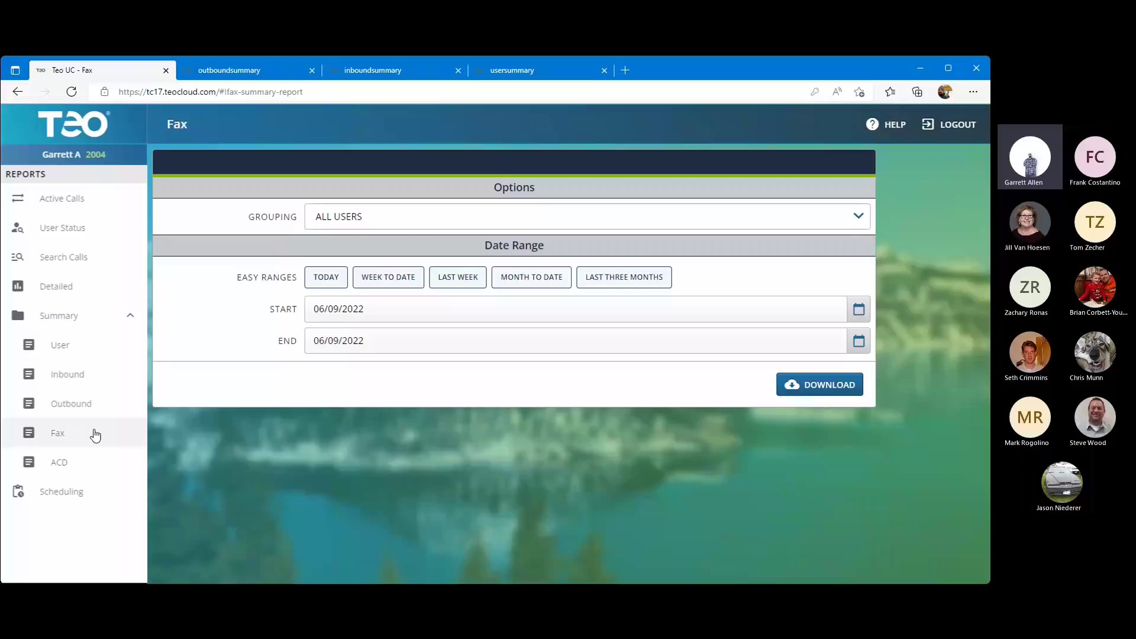
click(428, 222)
click(433, 251)
Step: Set the Fax report start to 02/01/2022, download the PDF, and scroll to page 2
click(624, 278)
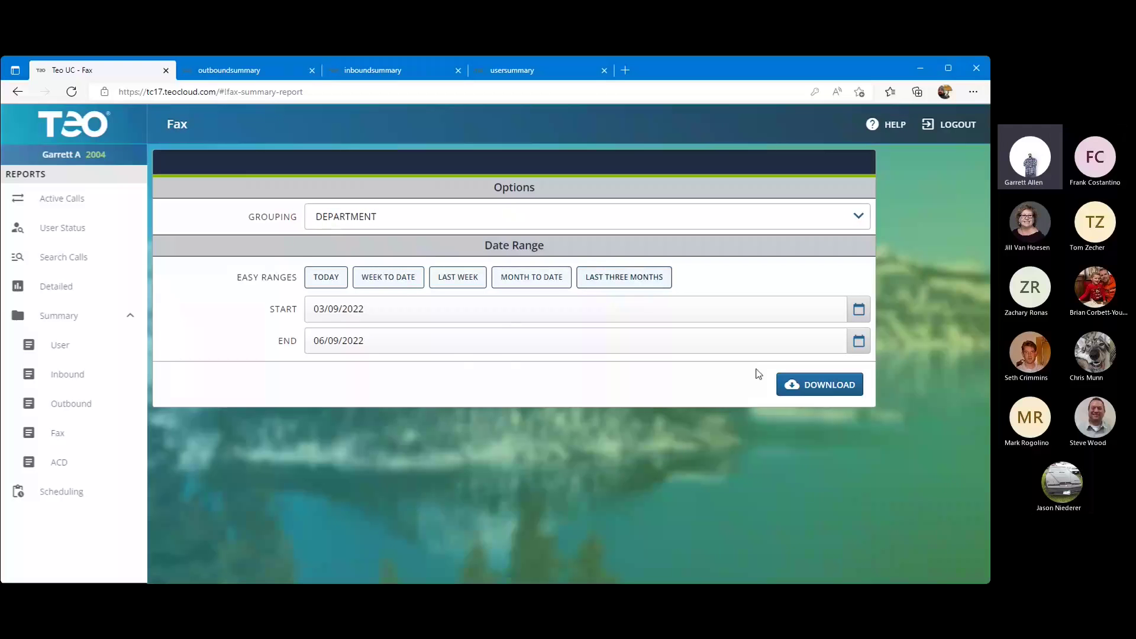
click(859, 309)
click(462, 337)
click(371, 390)
click(789, 385)
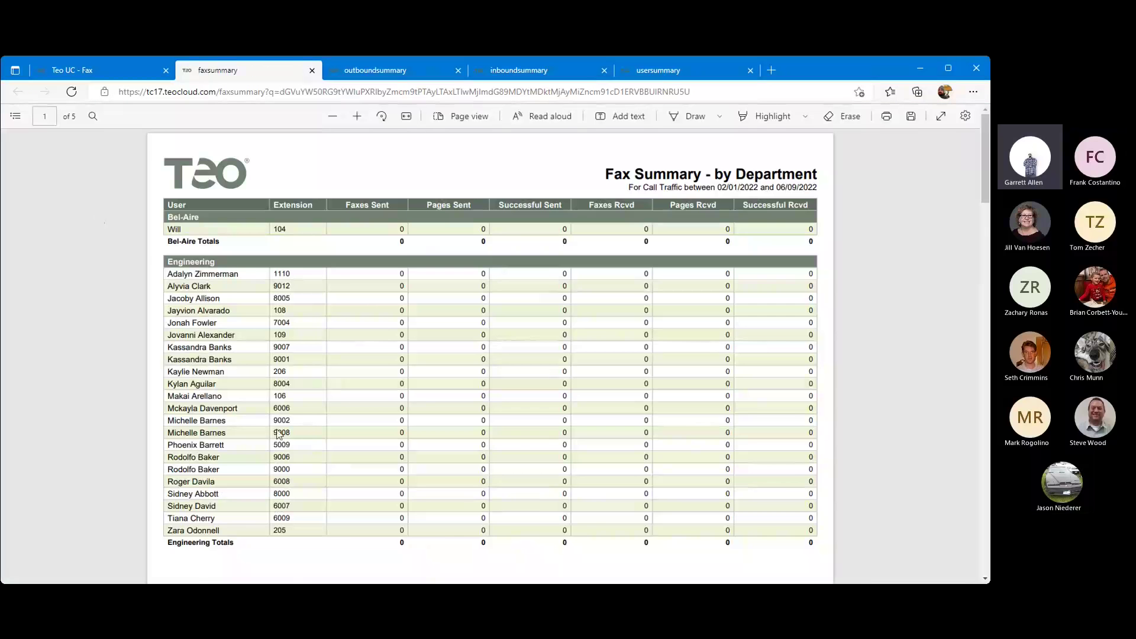
scroll(100, 221, down, 10)
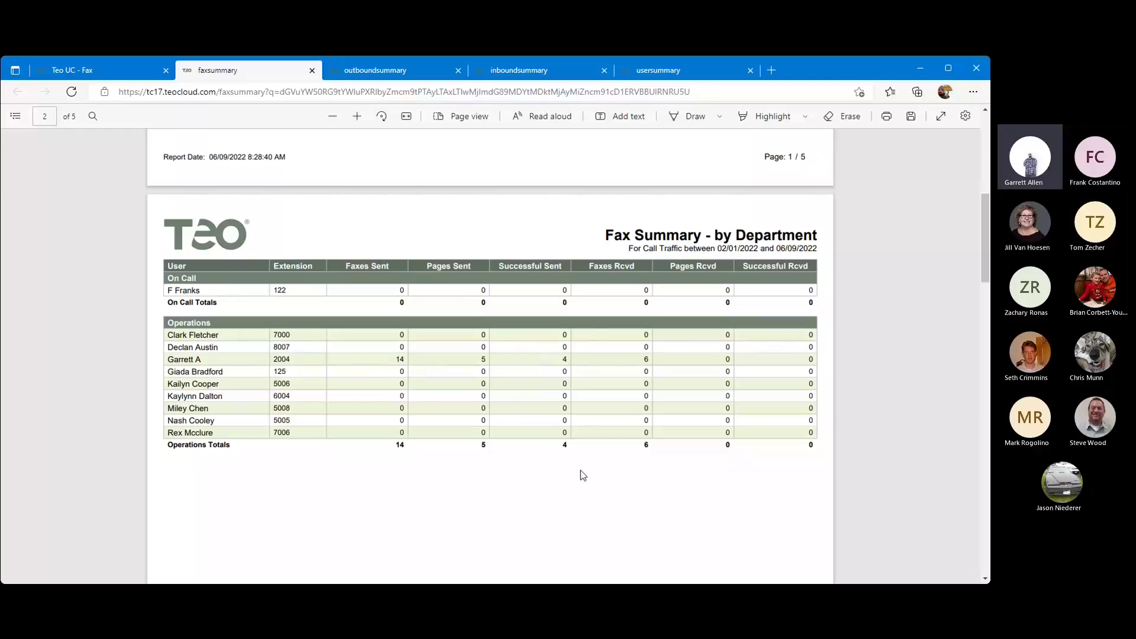
Step: Scroll through the fax summary PDF to review the Operations department totals
scroll(586, 468, down, 4)
scroll(593, 467, up, 1)
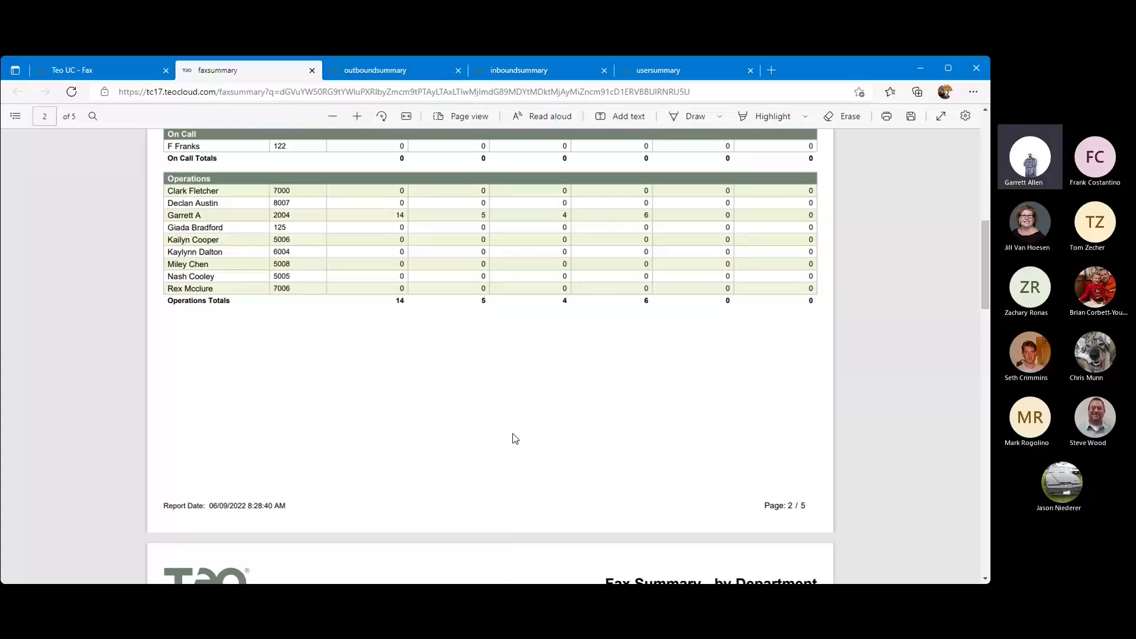
Step: Leave the Fax report options and bring up the ACD summary report options
click(99, 71)
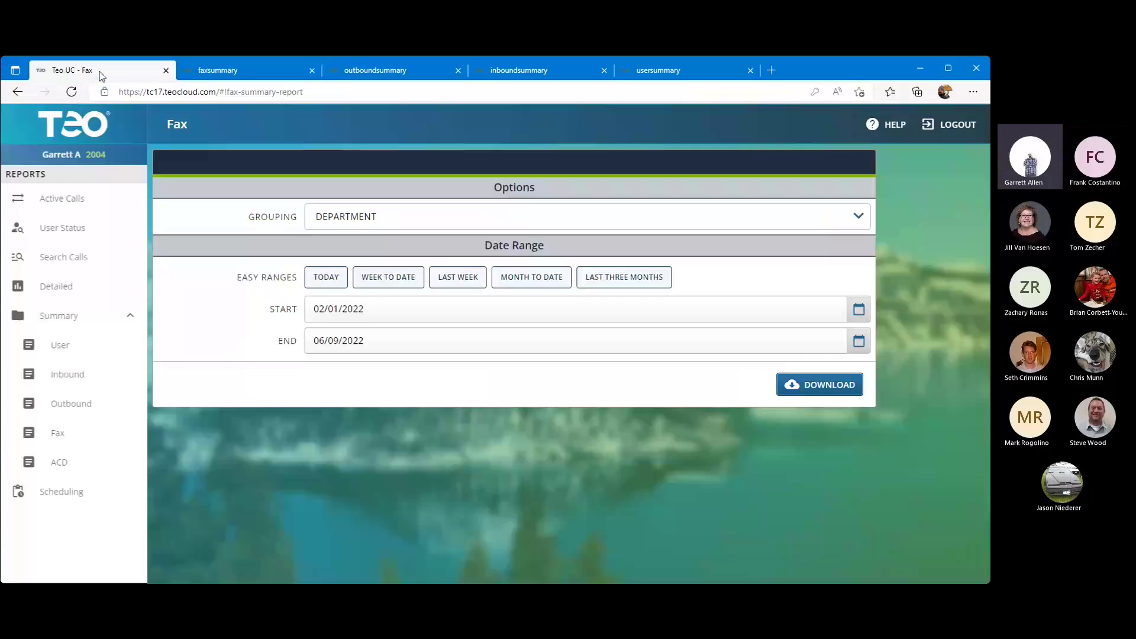
click(72, 467)
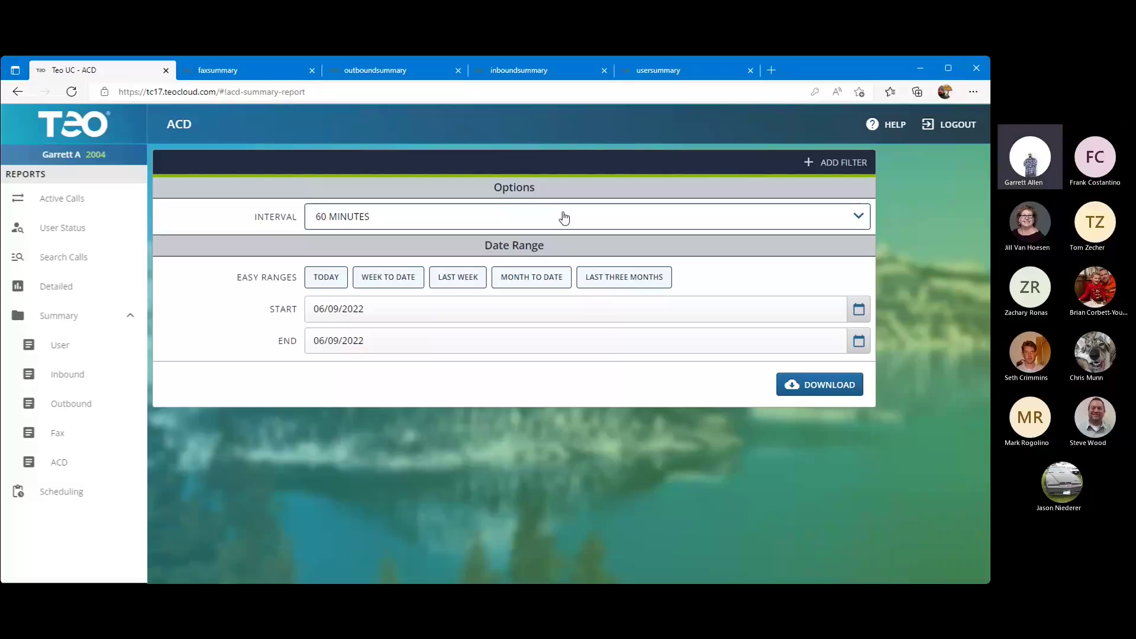
click(838, 164)
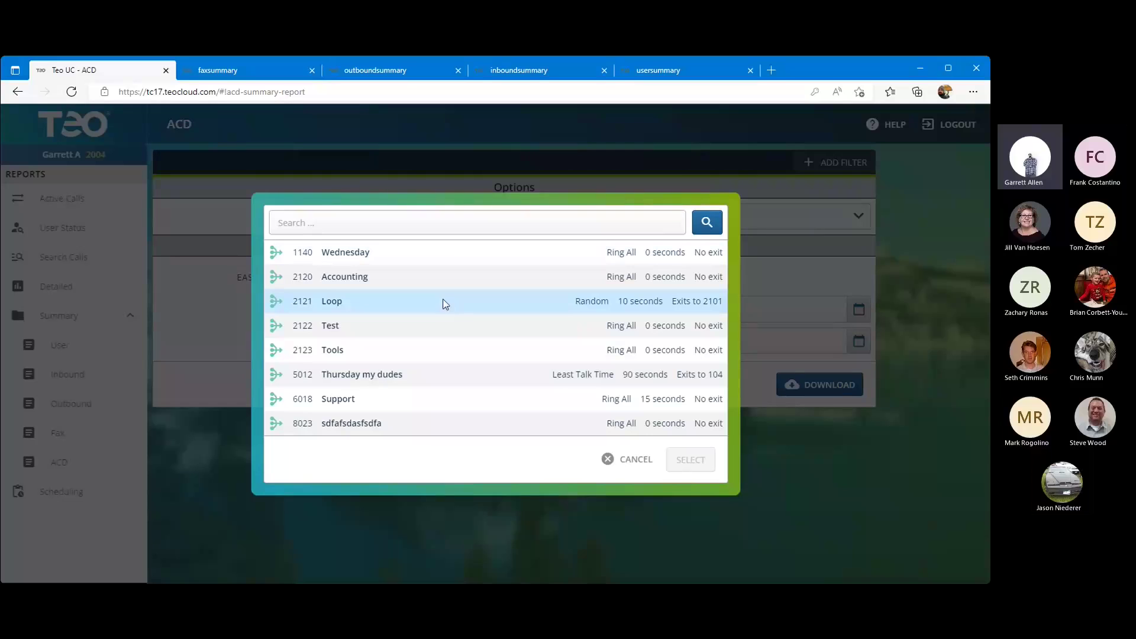
click(461, 399)
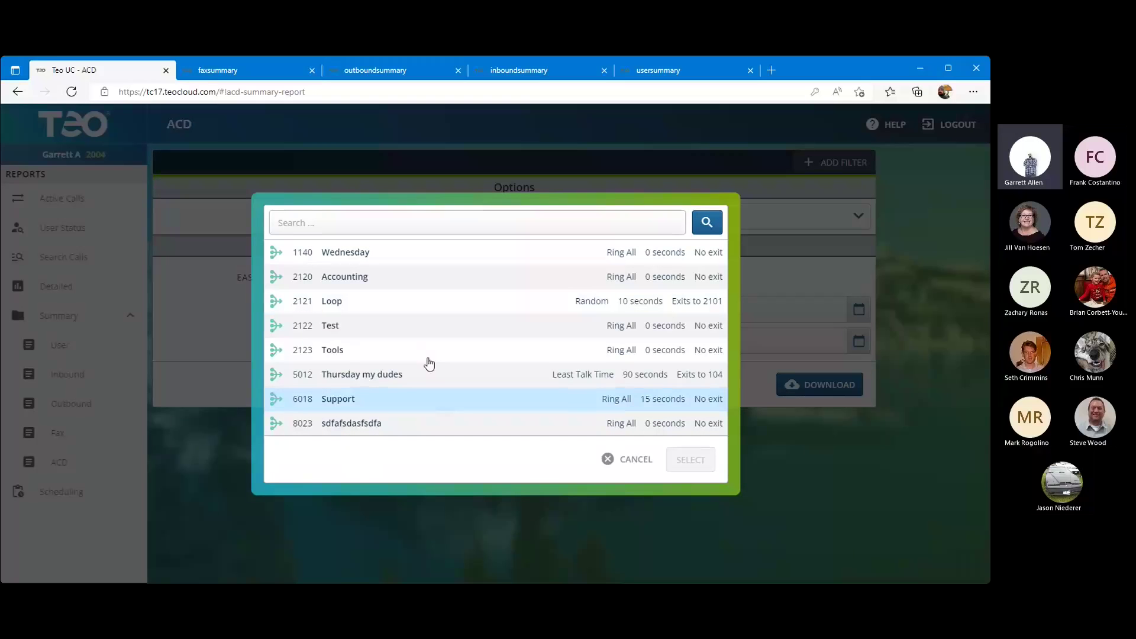
click(454, 294)
click(704, 462)
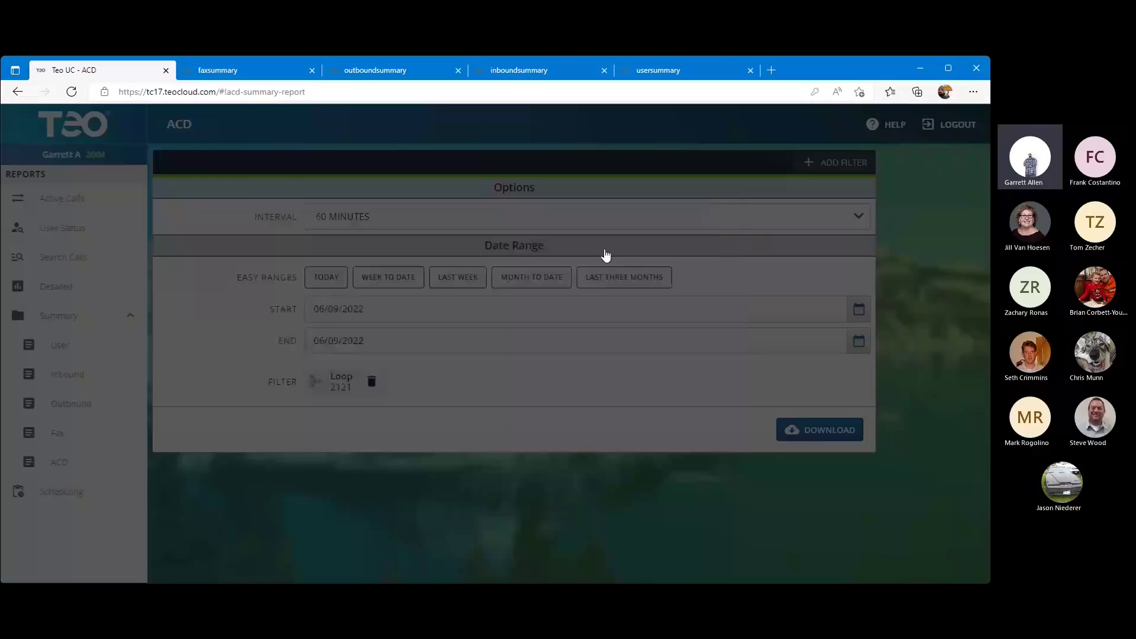
click(361, 286)
click(687, 448)
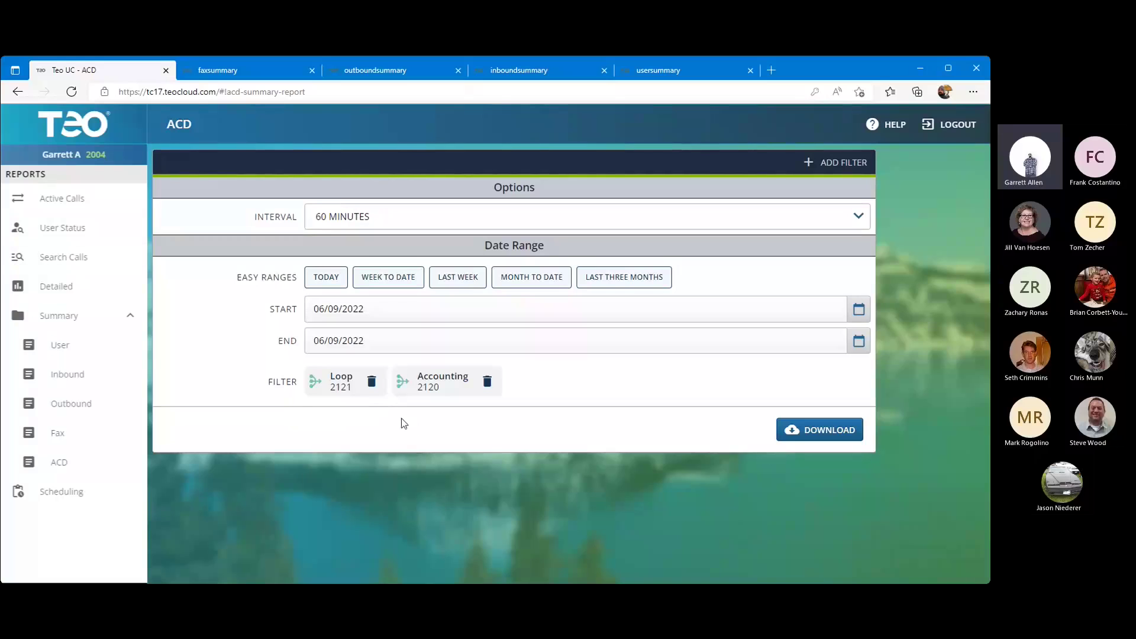
click(372, 381)
click(398, 381)
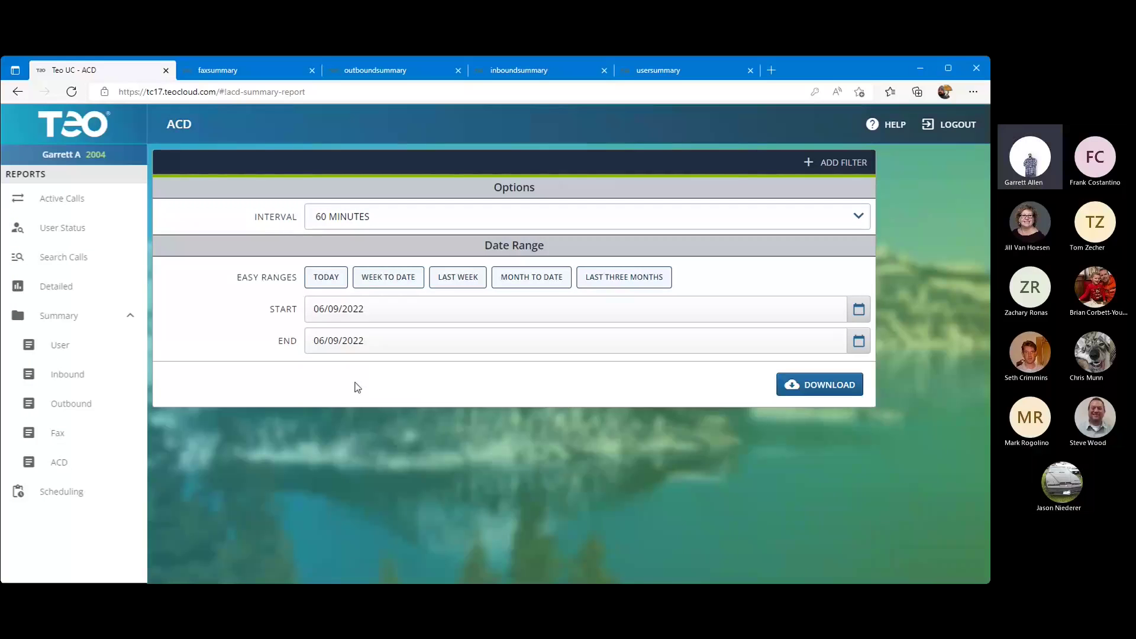
Step: Set the ACD report start date to 01/01/2021 and download the 60-minute queue summary PDF
click(660, 286)
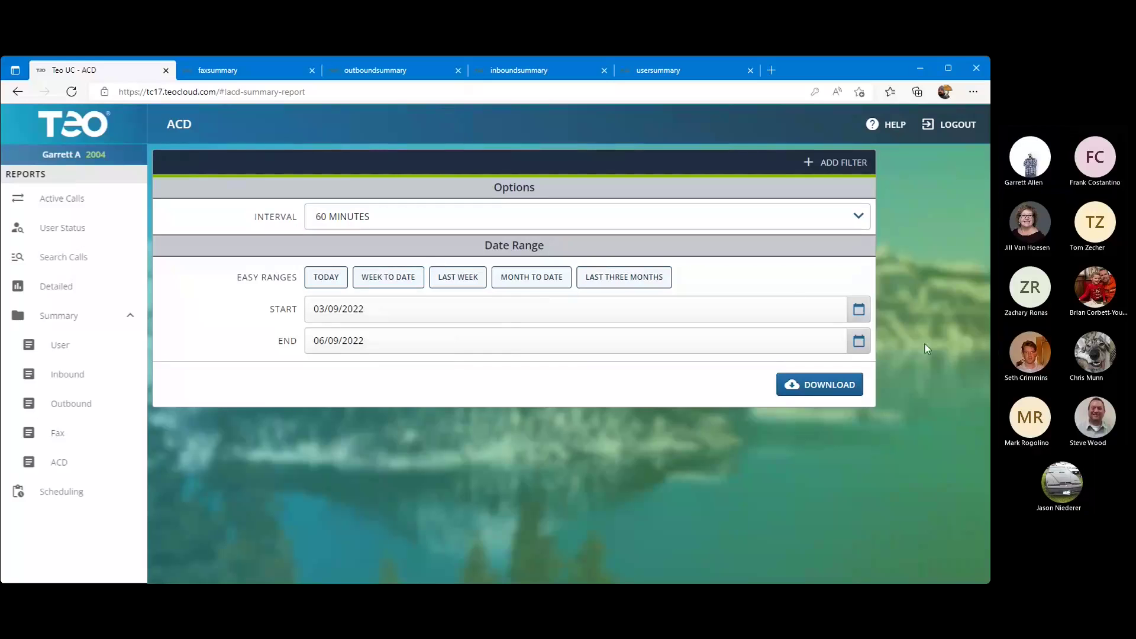
click(858, 312)
click(462, 337)
click(462, 337)
click(462, 338)
click(463, 338)
click(462, 337)
click(462, 338)
click(462, 338)
click(462, 337)
click(462, 337)
click(488, 338)
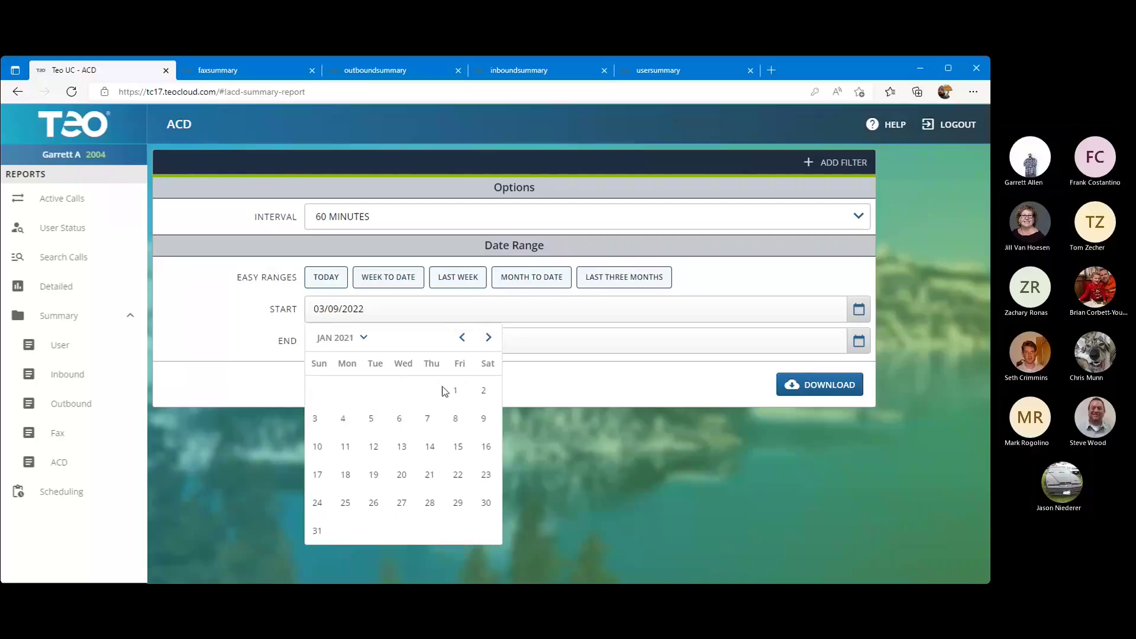
click(456, 391)
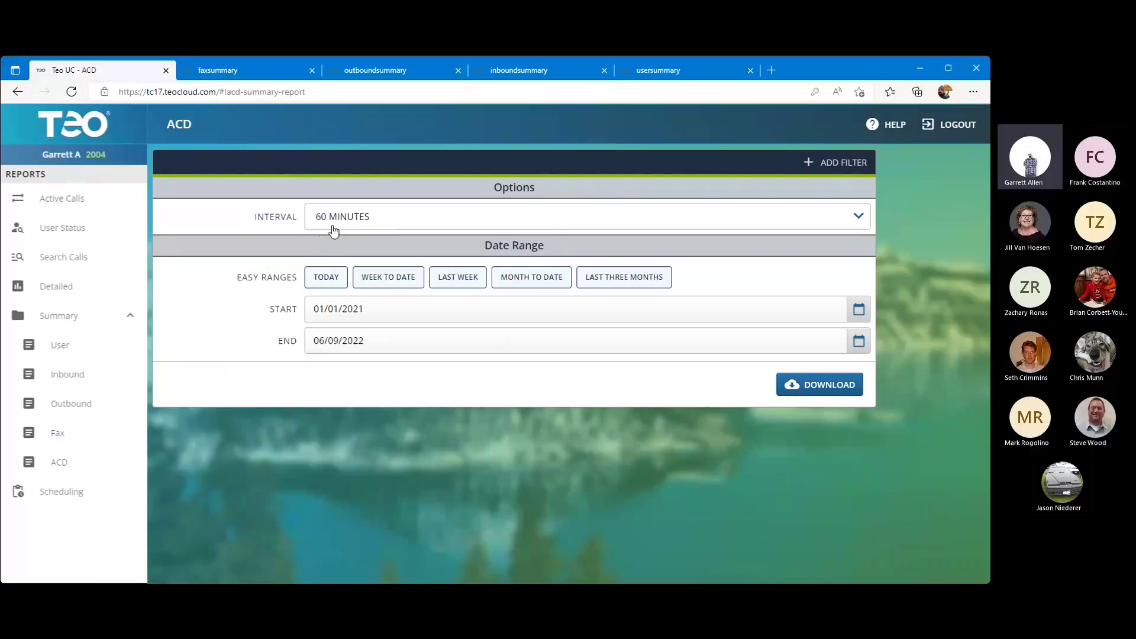
click(845, 388)
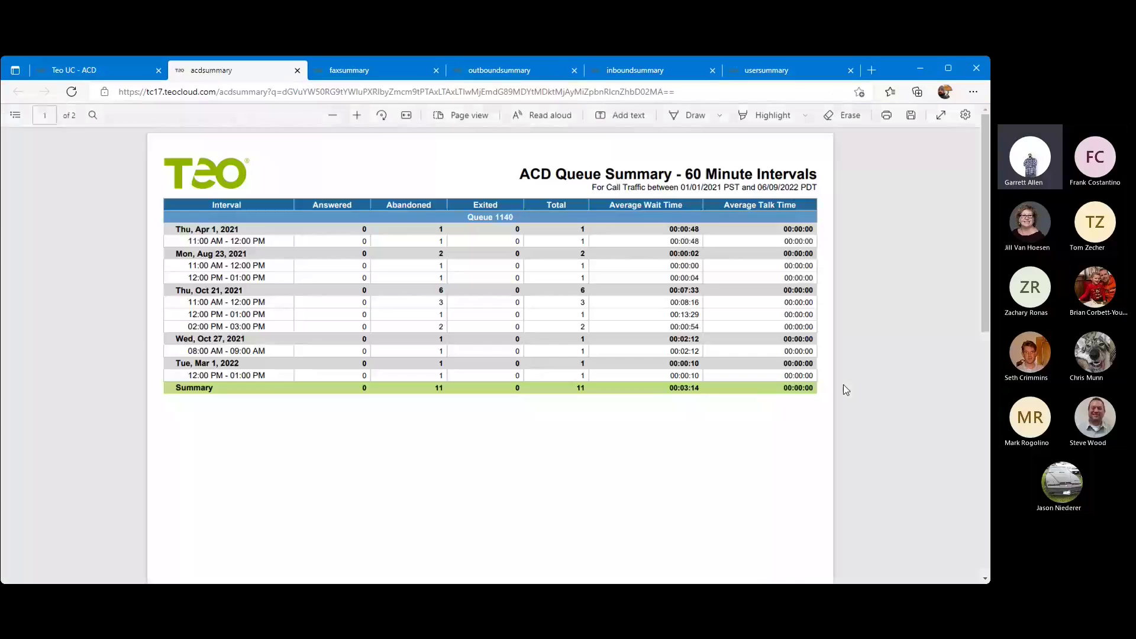
Step: Review the ACD queue summary PDF, checking Queue 1140's figures
scroll(661, 449, down, 1)
scroll(659, 446, up, 1)
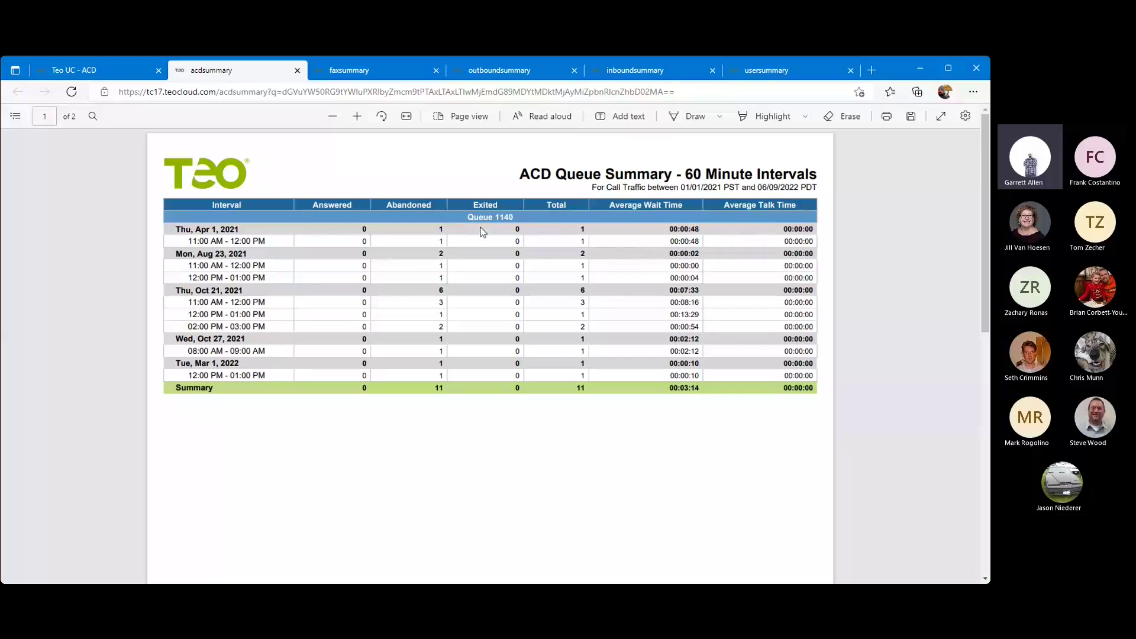
double_click(505, 217)
click(515, 315)
scroll(519, 388, down, 3)
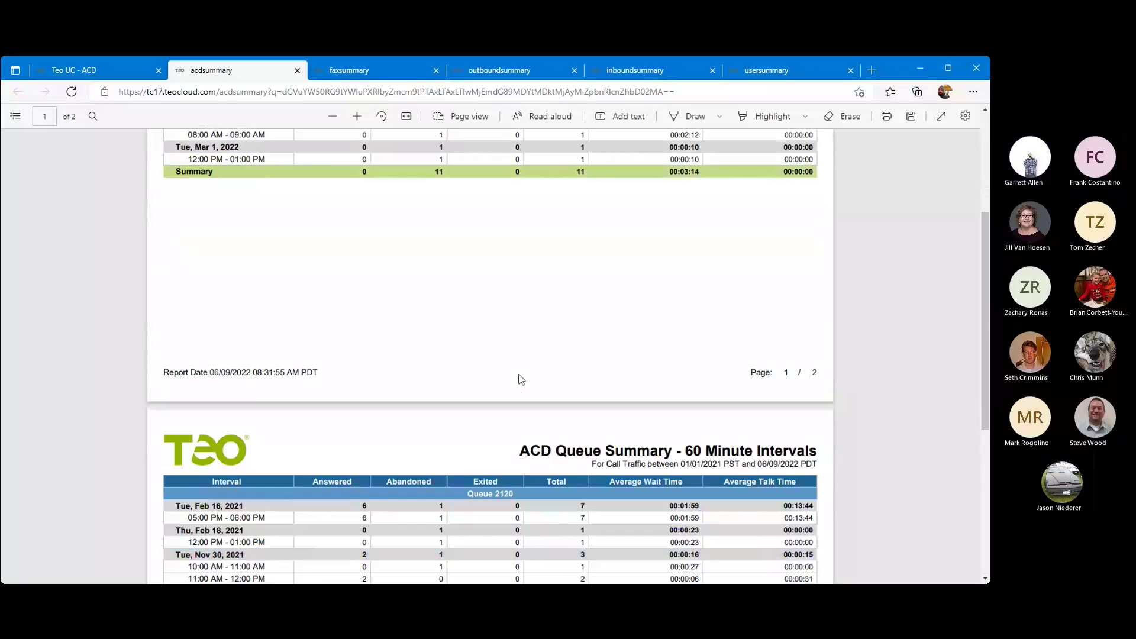
scroll(520, 379, up, 3)
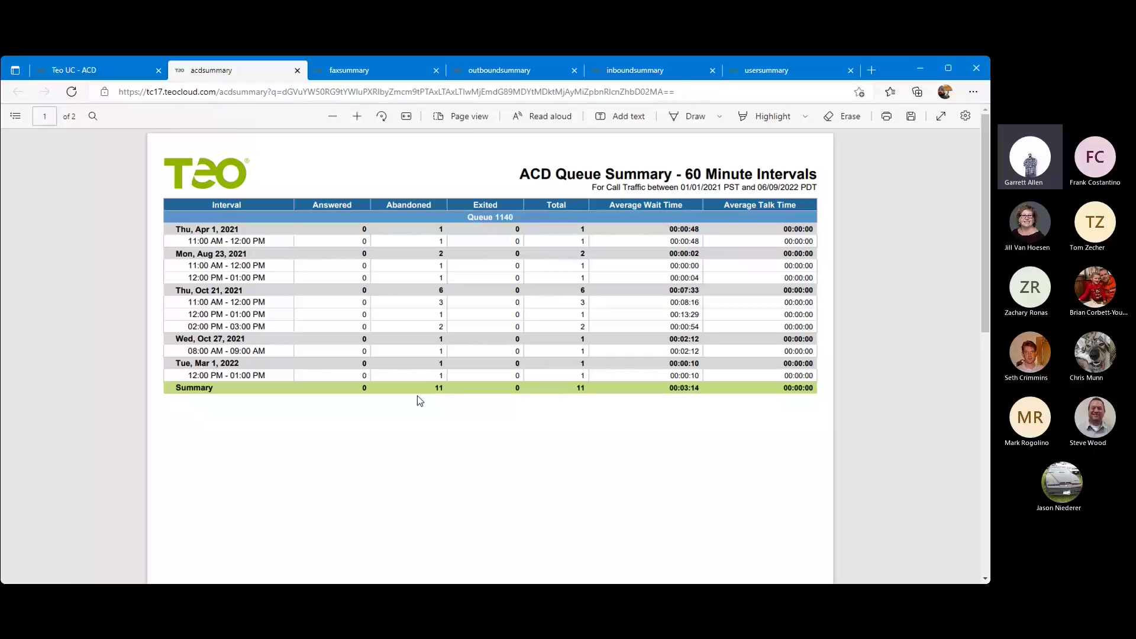
scroll(417, 394, down, 10)
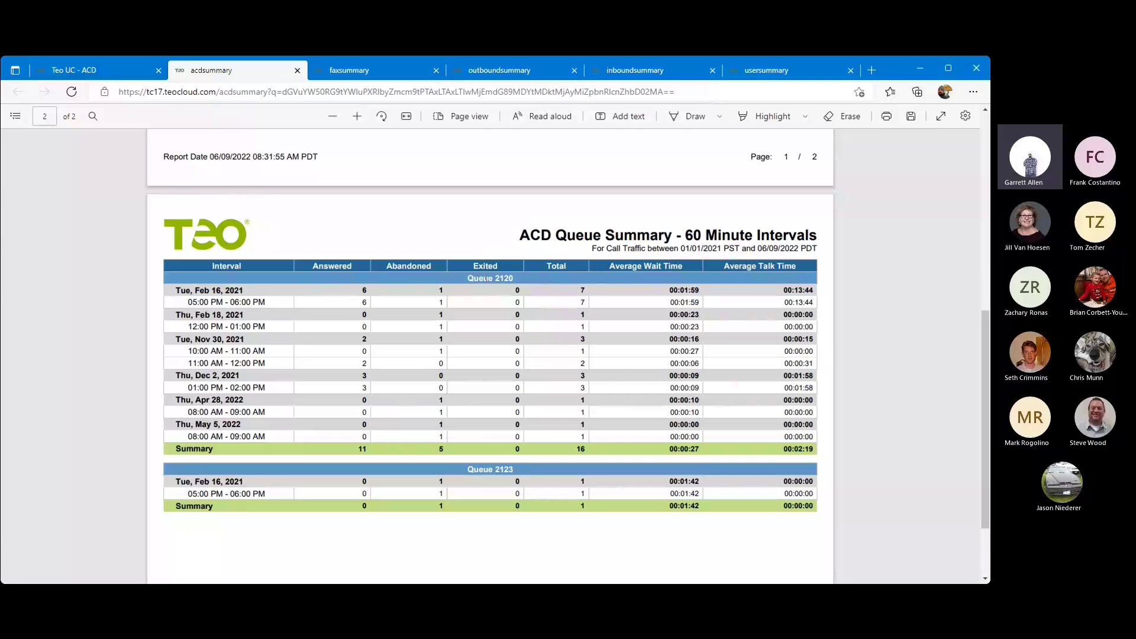
scroll(529, 275, down, 1)
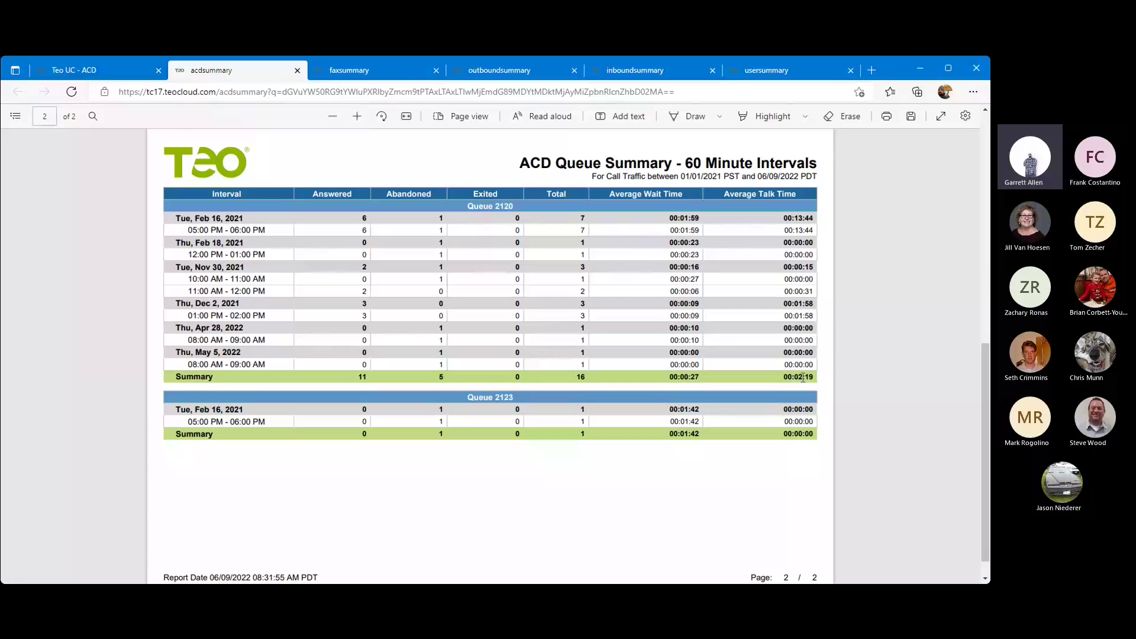
scroll(770, 378, down, 1)
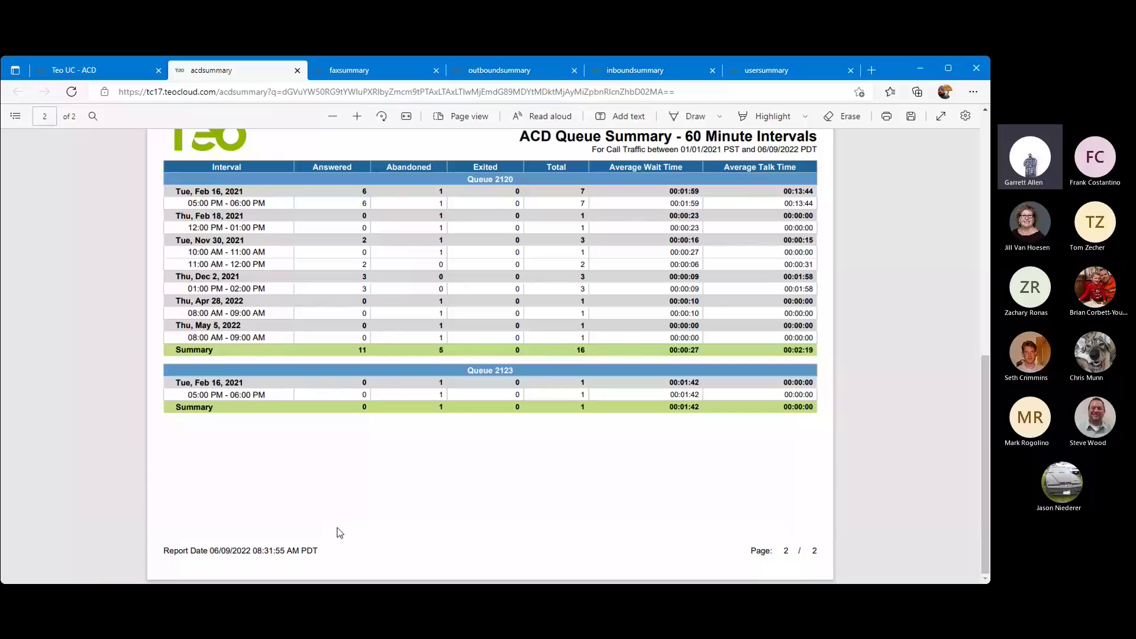
Step: Look over the user summary by department report, then return to the ACD report options
click(780, 73)
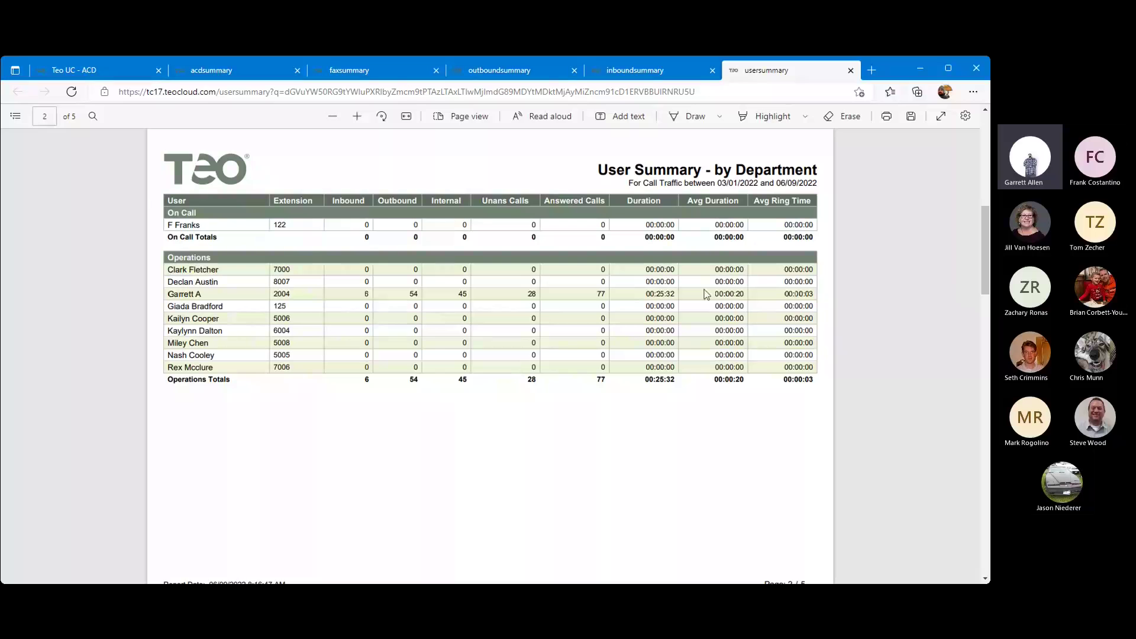
click(219, 73)
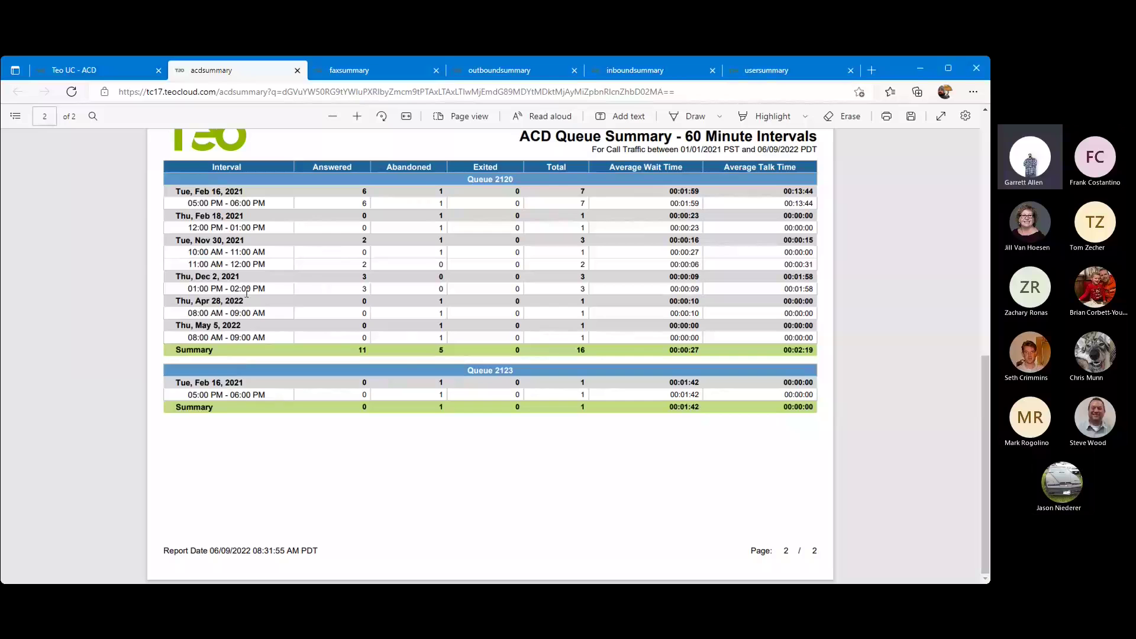
click(60, 76)
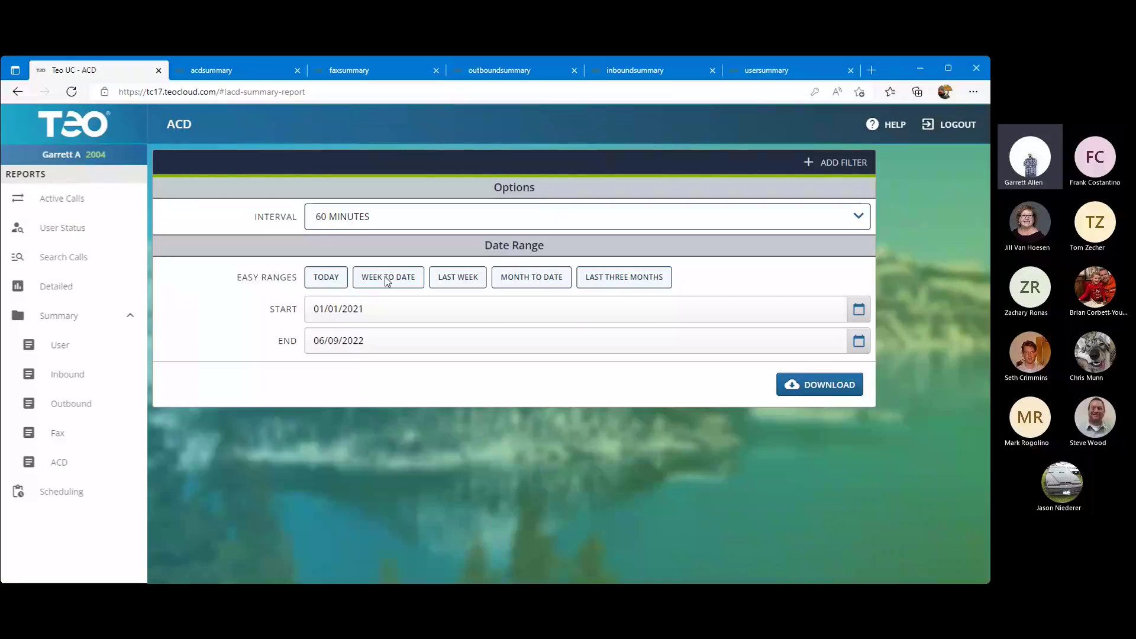
Step: Change the ACD report interval to 10 minutes and download the new queue summary PDF
click(200, 63)
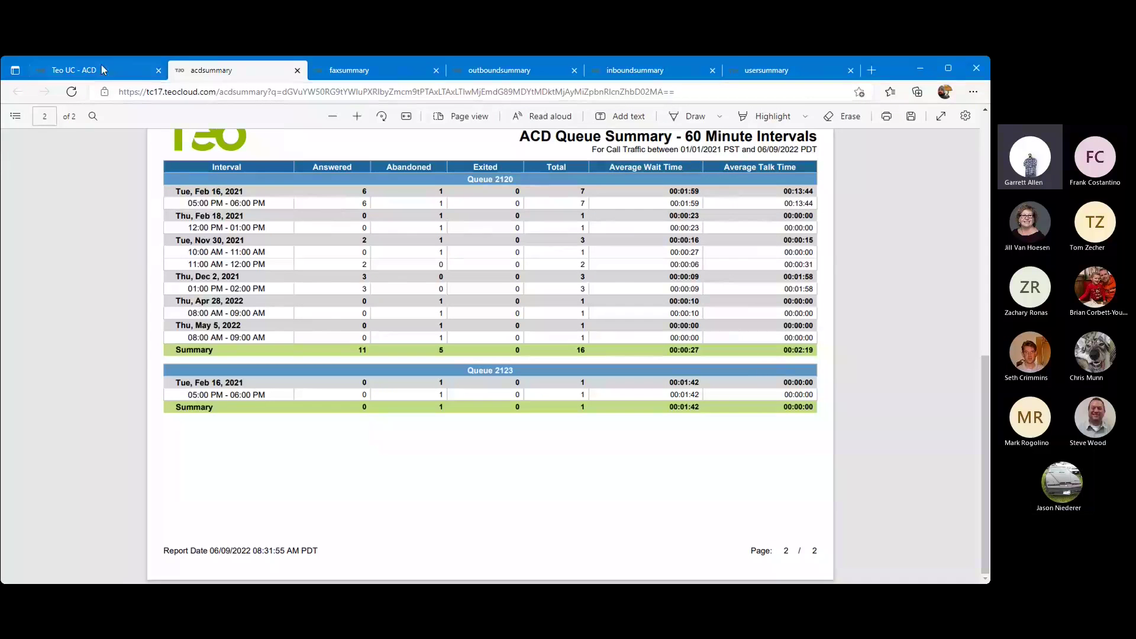
key(ctrl+shift+Tab)
click(367, 219)
click(374, 238)
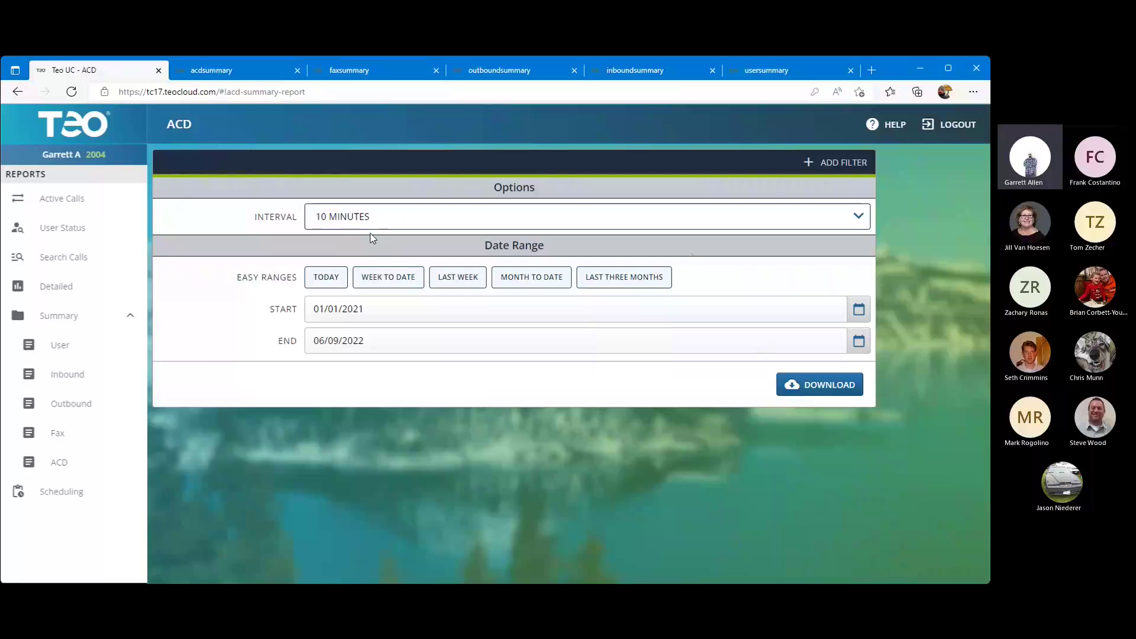
click(792, 386)
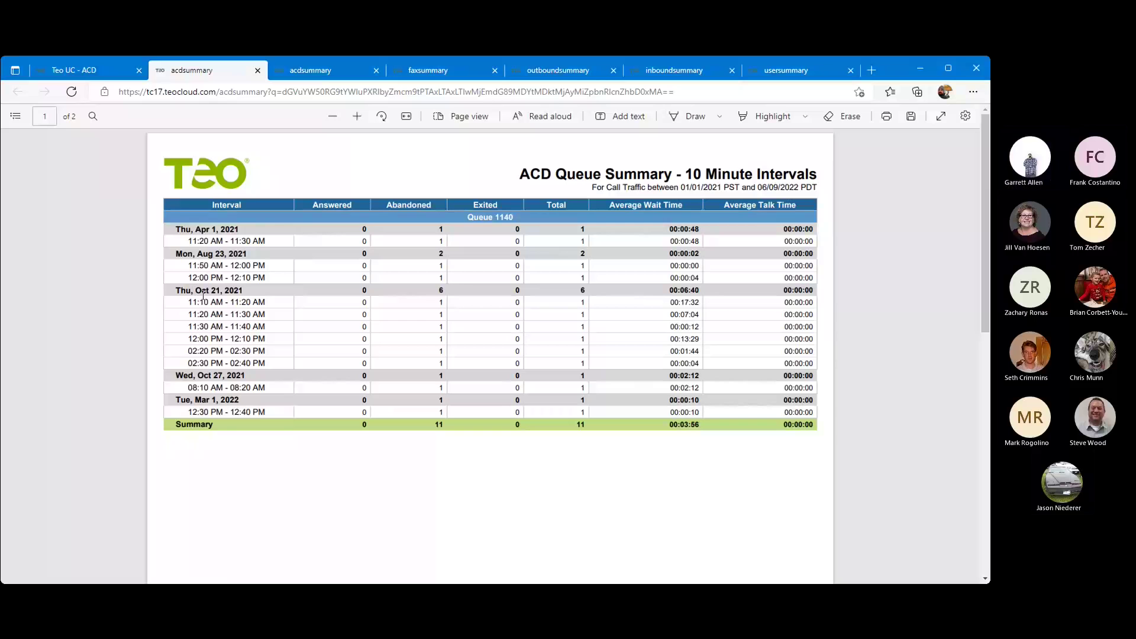
click(304, 73)
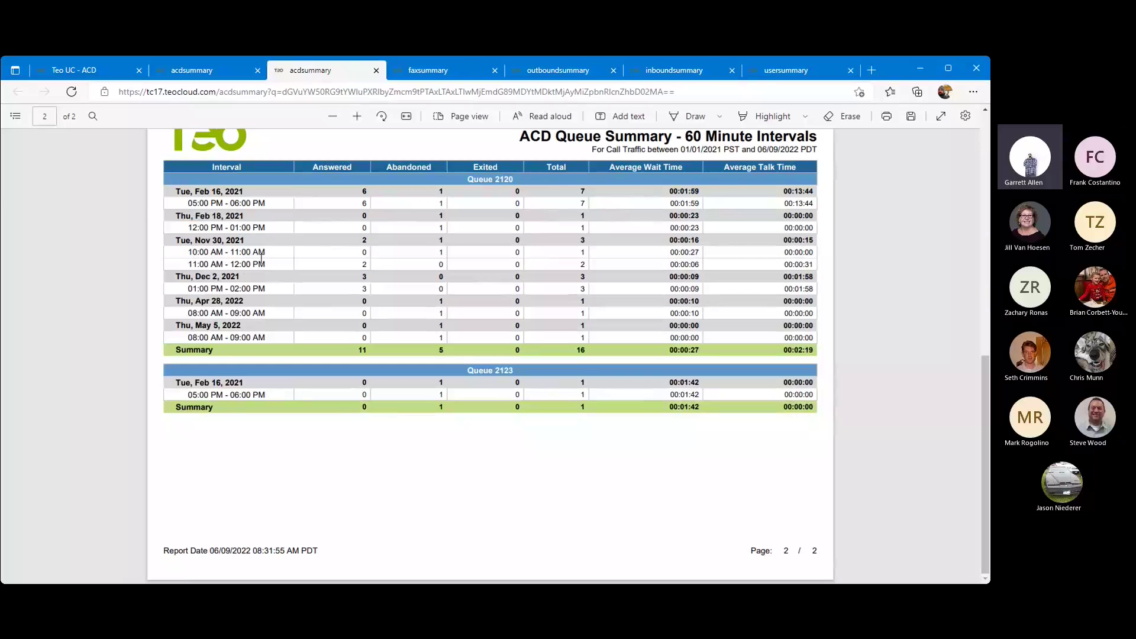
scroll(257, 251, up, 8)
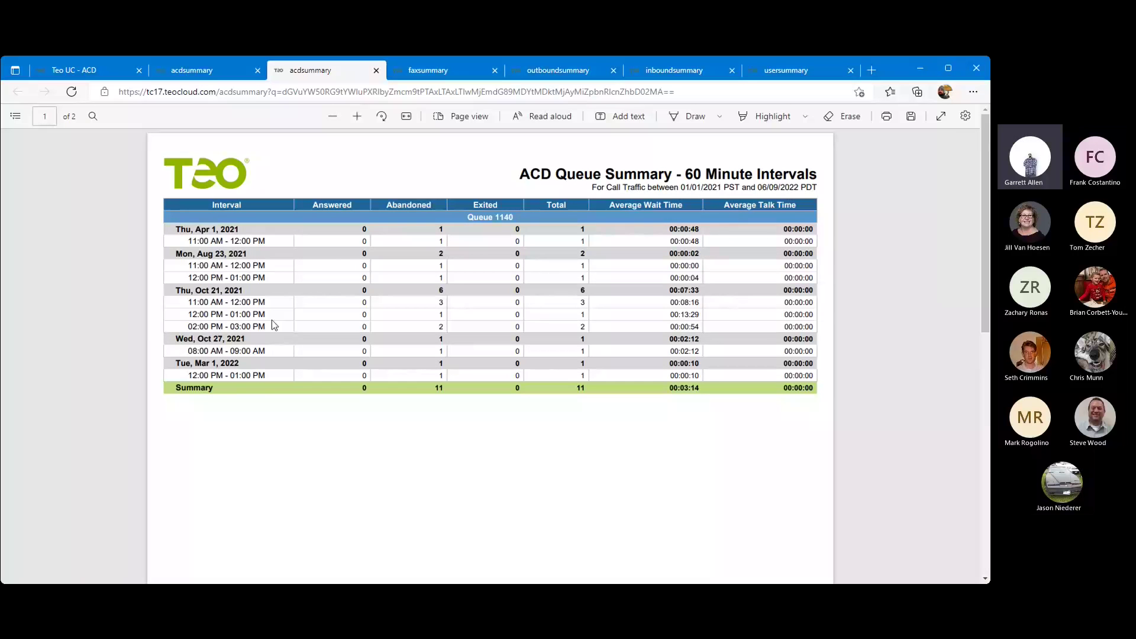
click(195, 72)
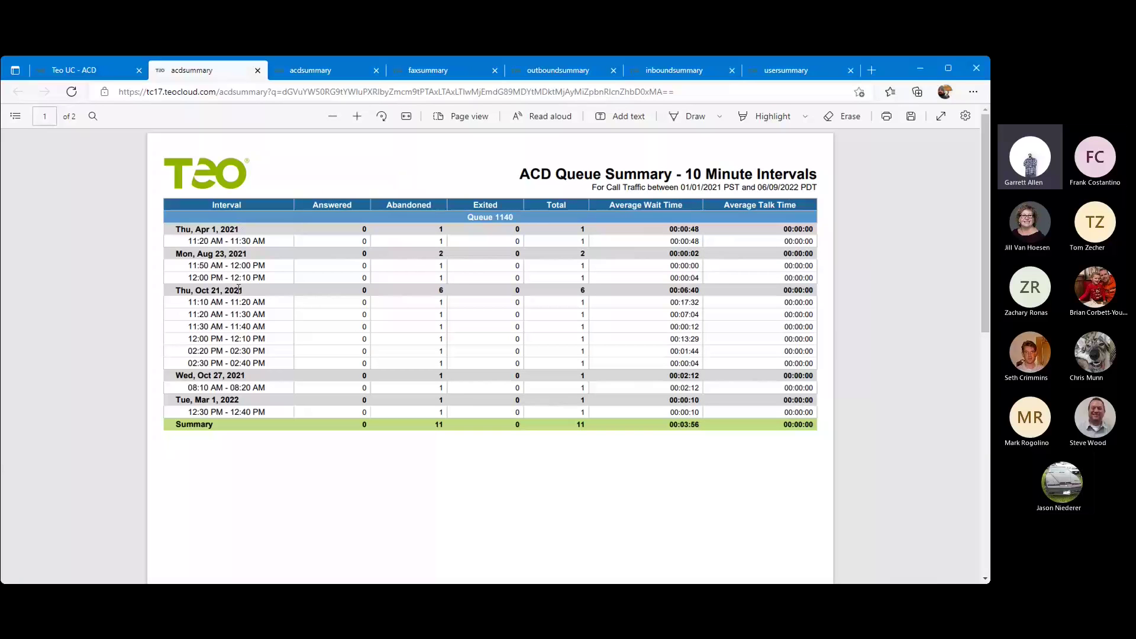
Step: Compare page 2 of the 10-minute ACD PDF with the 60-minute report for Queues 2120 and 2123
scroll(239, 285, down, 6)
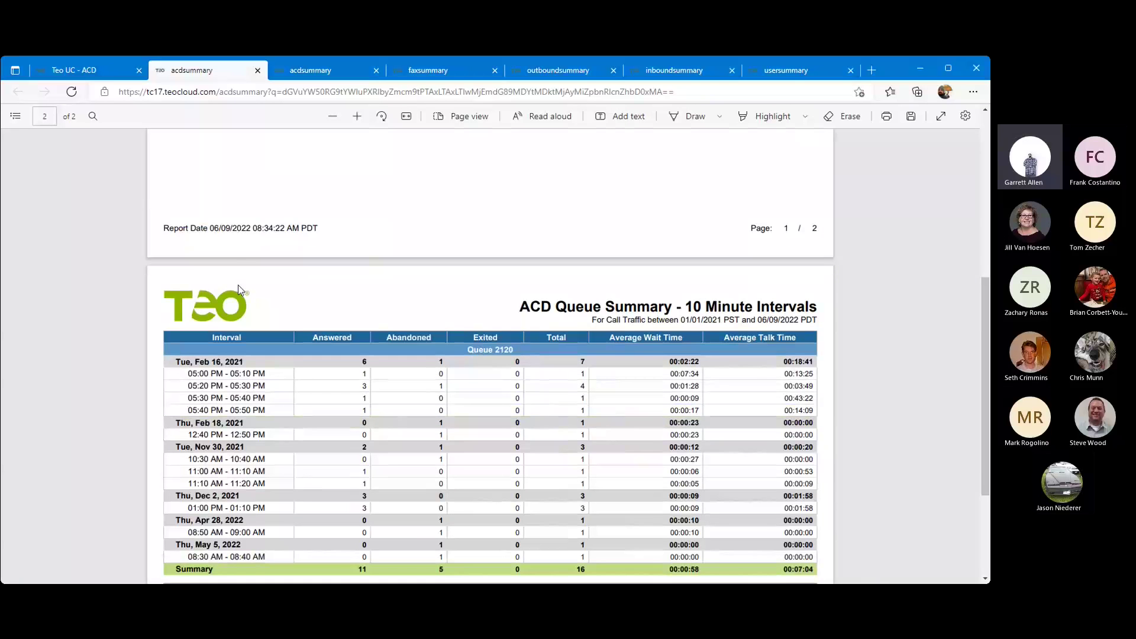
scroll(247, 255, down, 2)
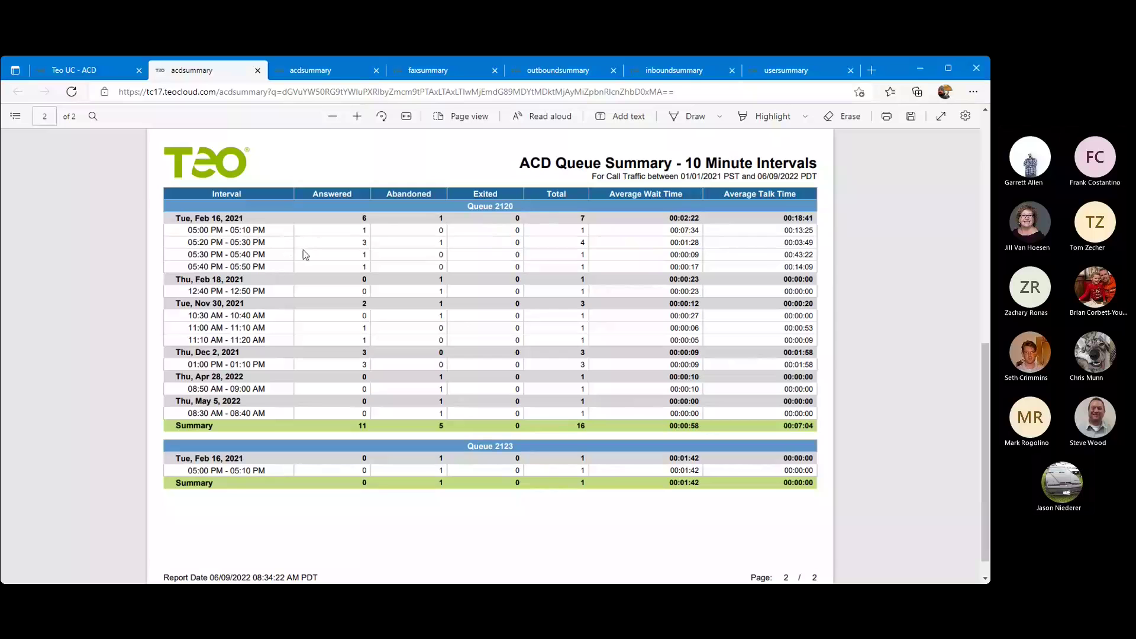
click(332, 69)
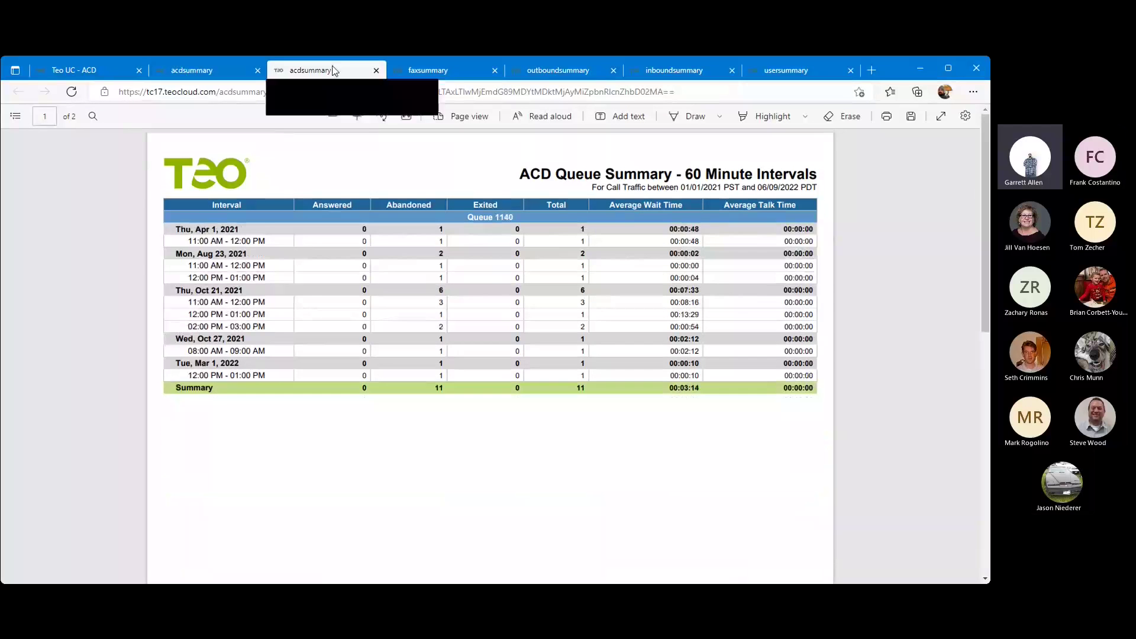
scroll(272, 331, down, 10)
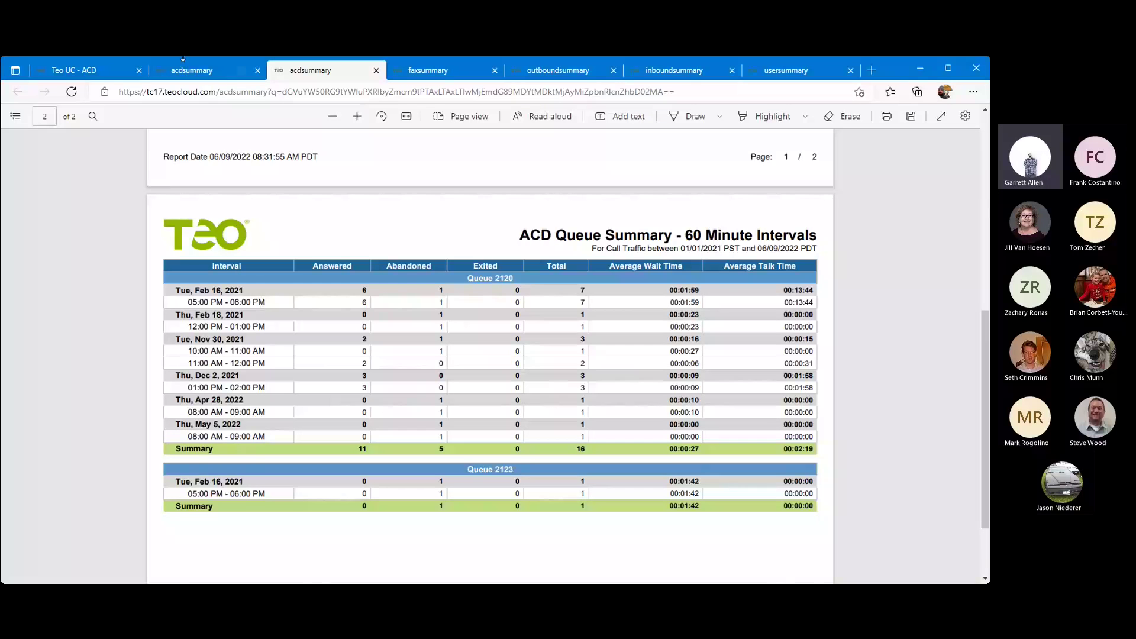
click(193, 69)
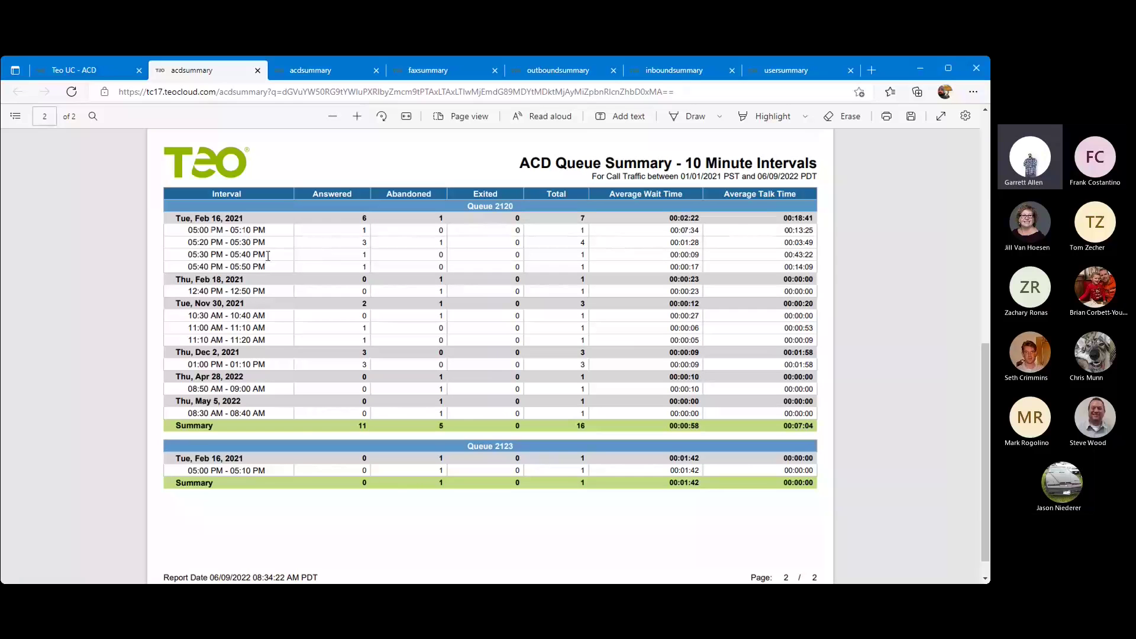
Step: Highlight an interval row in the PDF, then go to Teo UC's Detailed reports list
drag(695, 247, 820, 259)
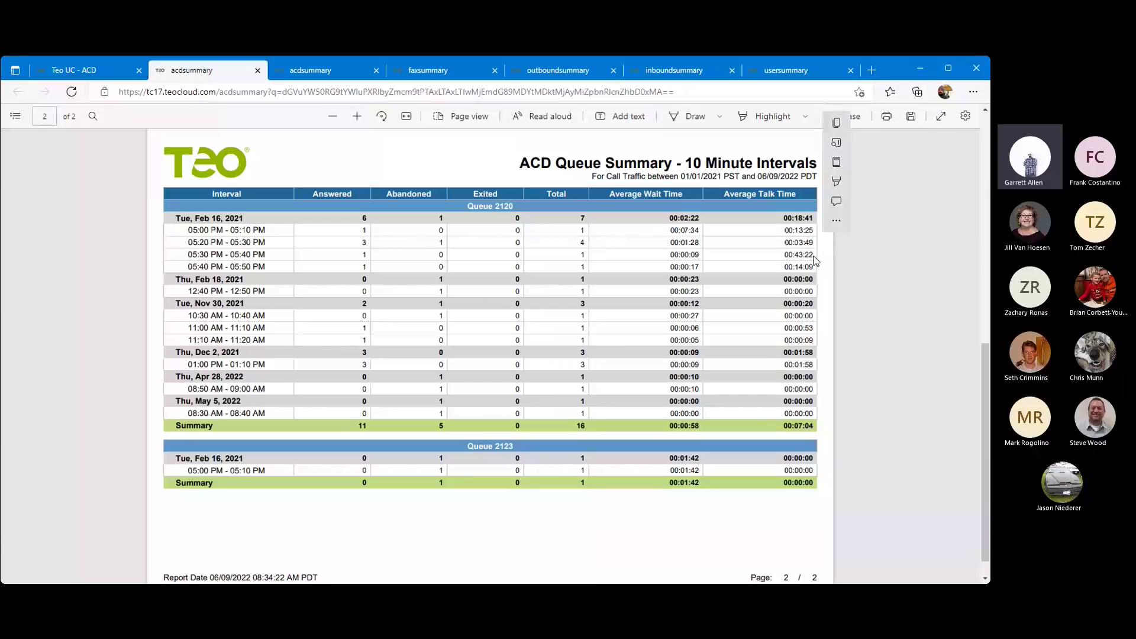
click(814, 259)
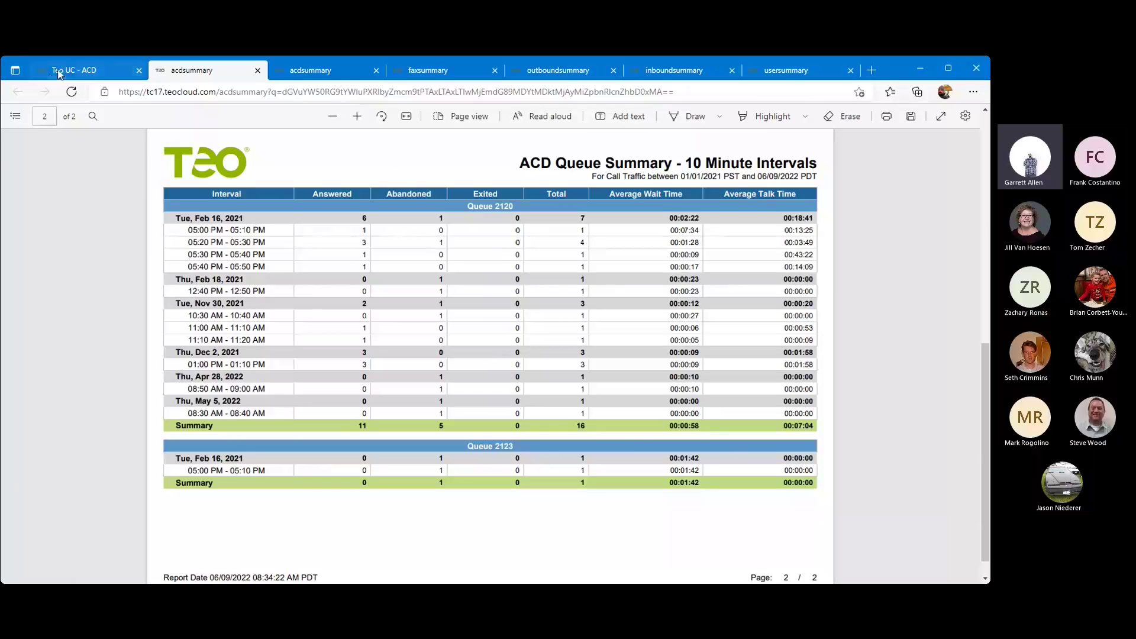
click(83, 70)
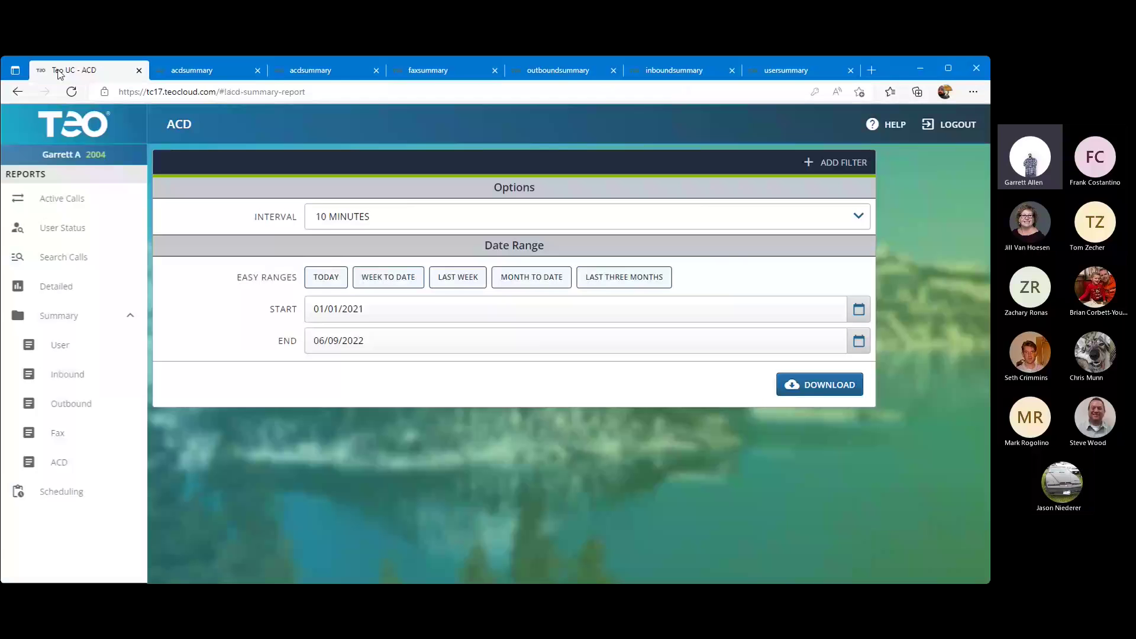
click(64, 290)
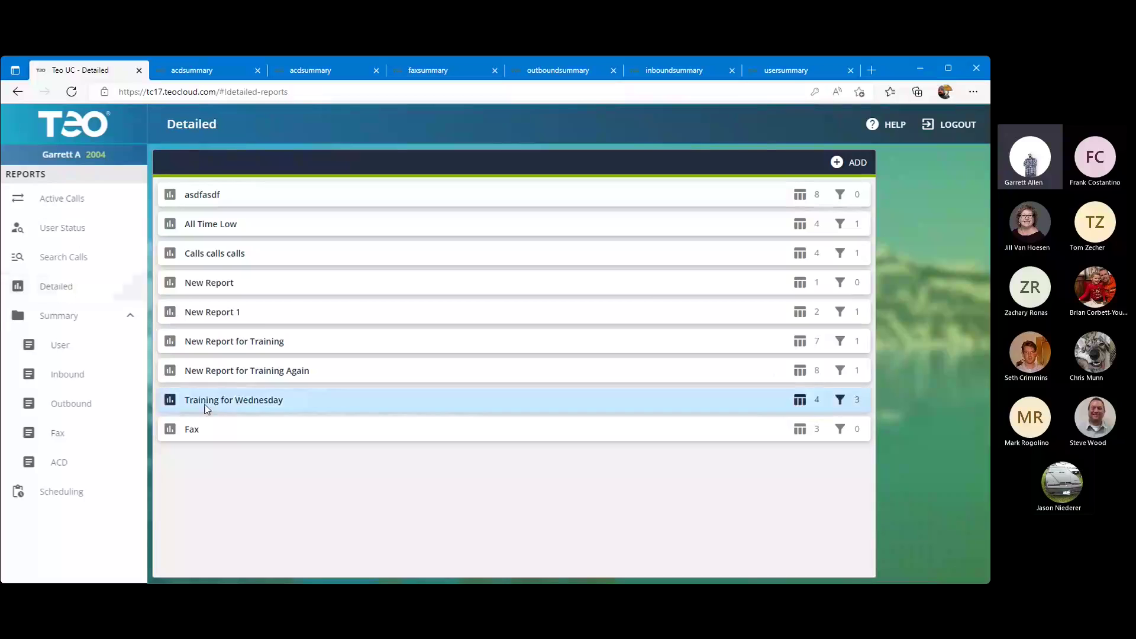
Step: Add a new detailed report and name it 'Thursday Training'
click(837, 162)
click(483, 217)
text(Thursday Training)
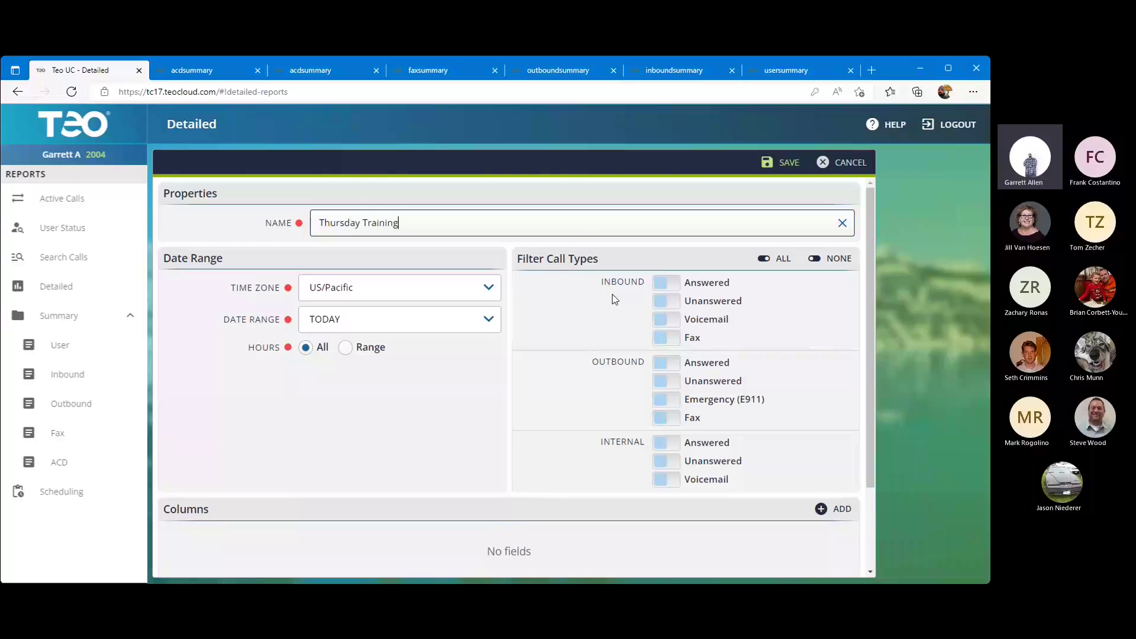
scroll(615, 299, down, 3)
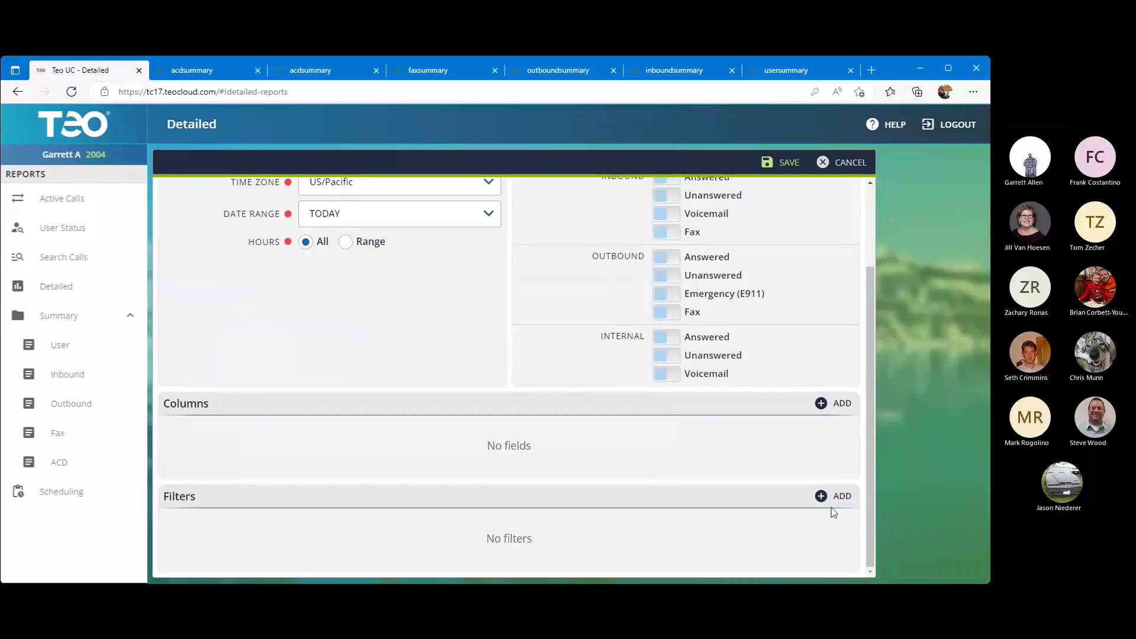
click(831, 497)
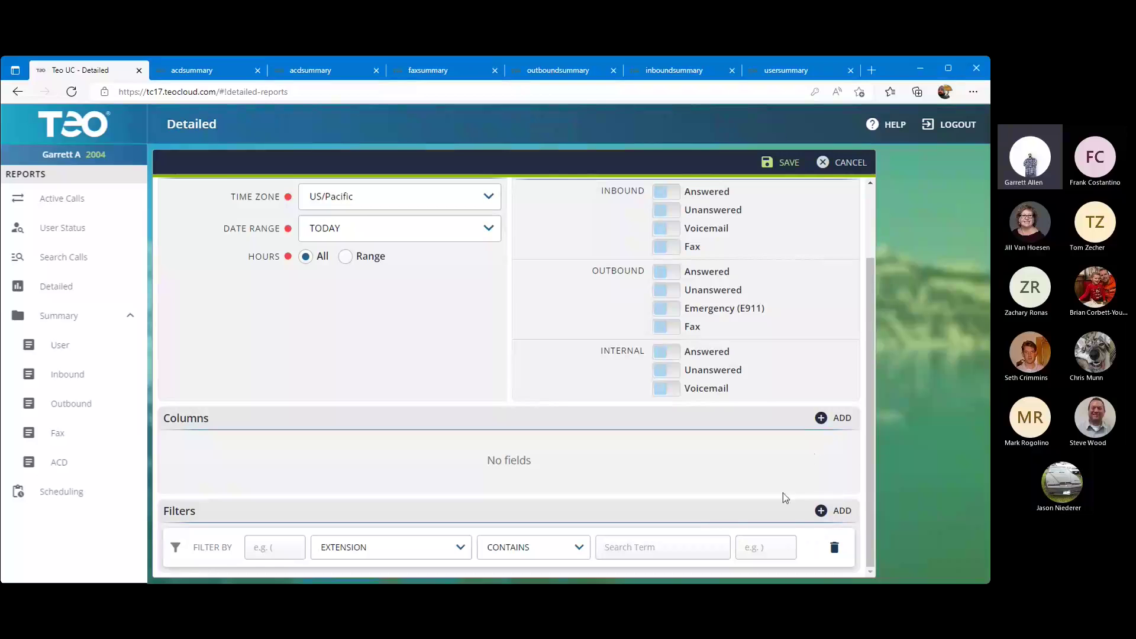
click(837, 546)
scroll(443, 330, up, 2)
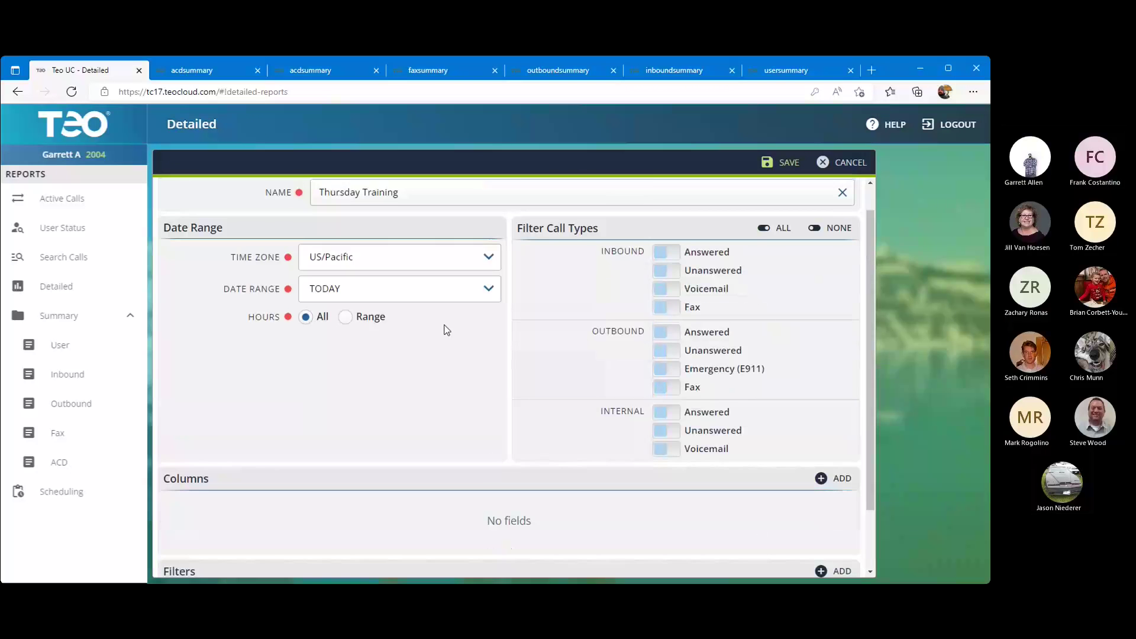
scroll(446, 330, up, 1)
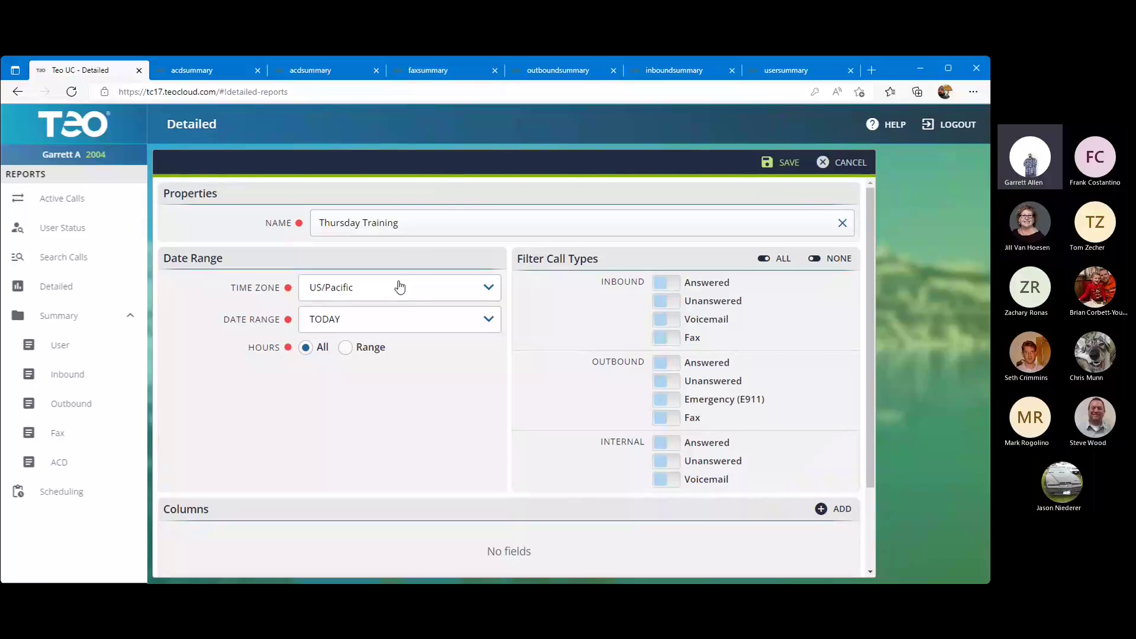
Step: Switch the Thursday Training report to a Custom date range with hours limited to 8:00 AM–5:00 PM
click(452, 214)
click(432, 286)
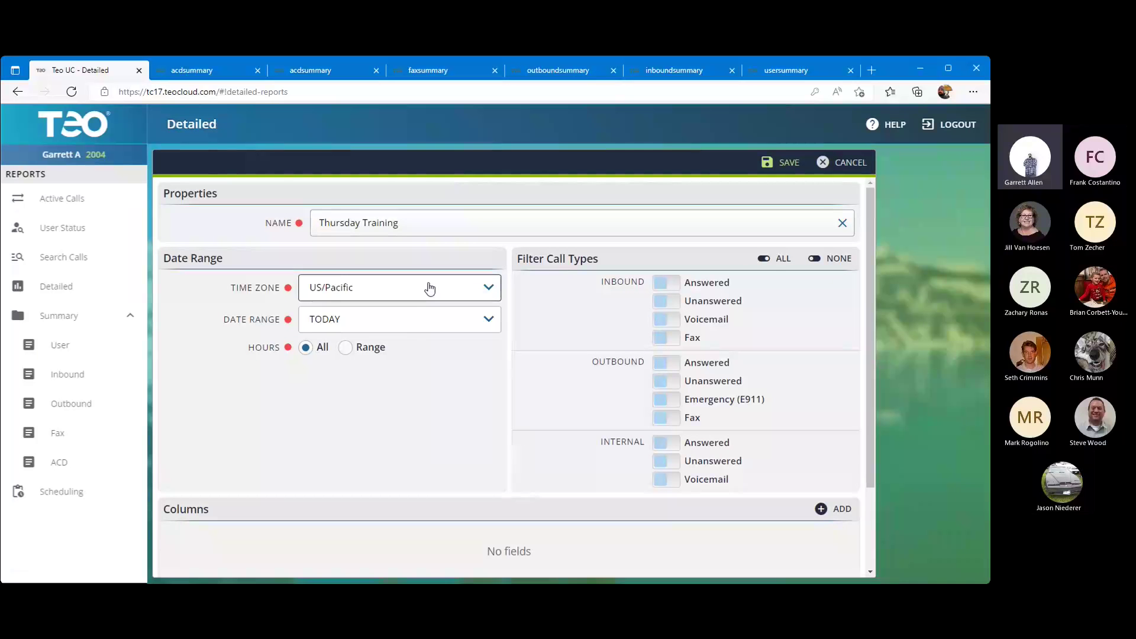
click(345, 348)
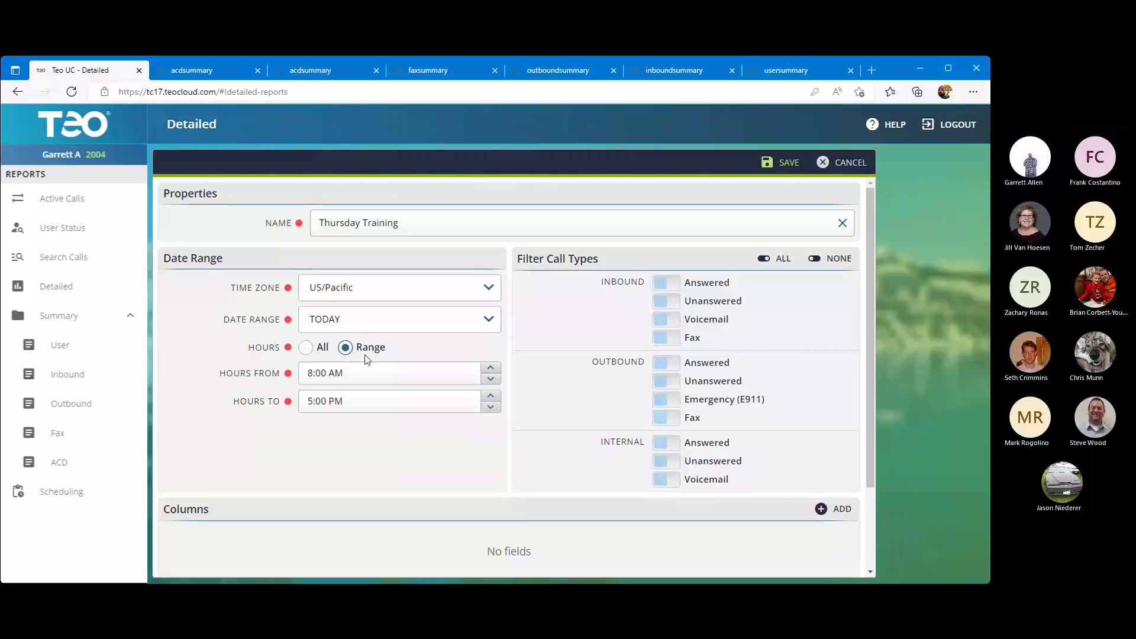
click(361, 336)
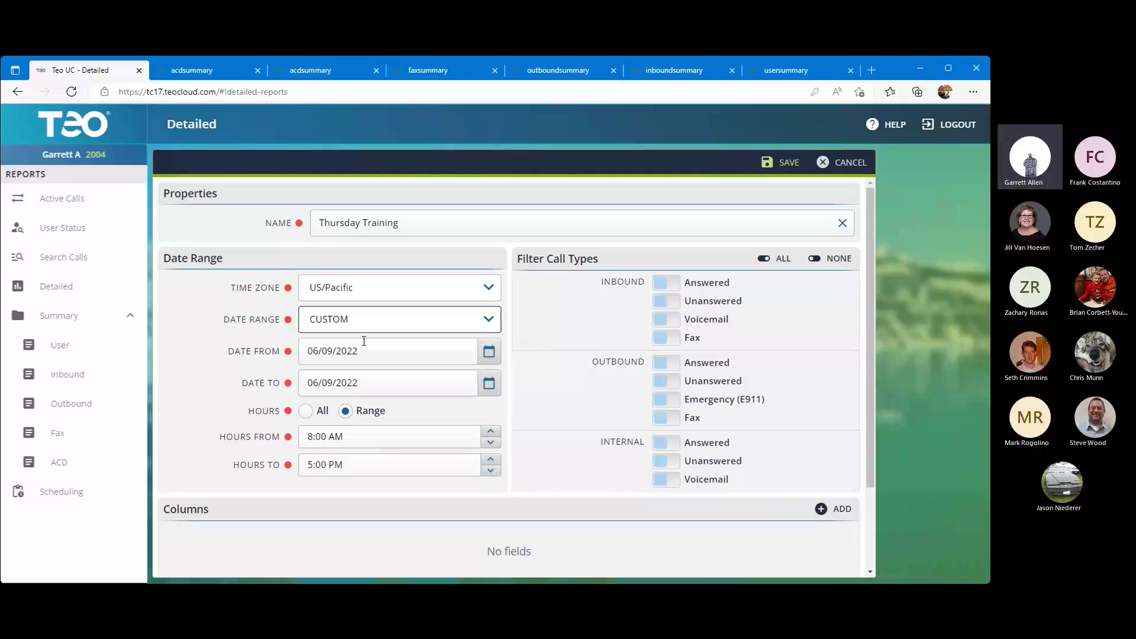
click(345, 411)
Step: Set the Date From to 06/06/2022 and switch Hours back to All
click(488, 351)
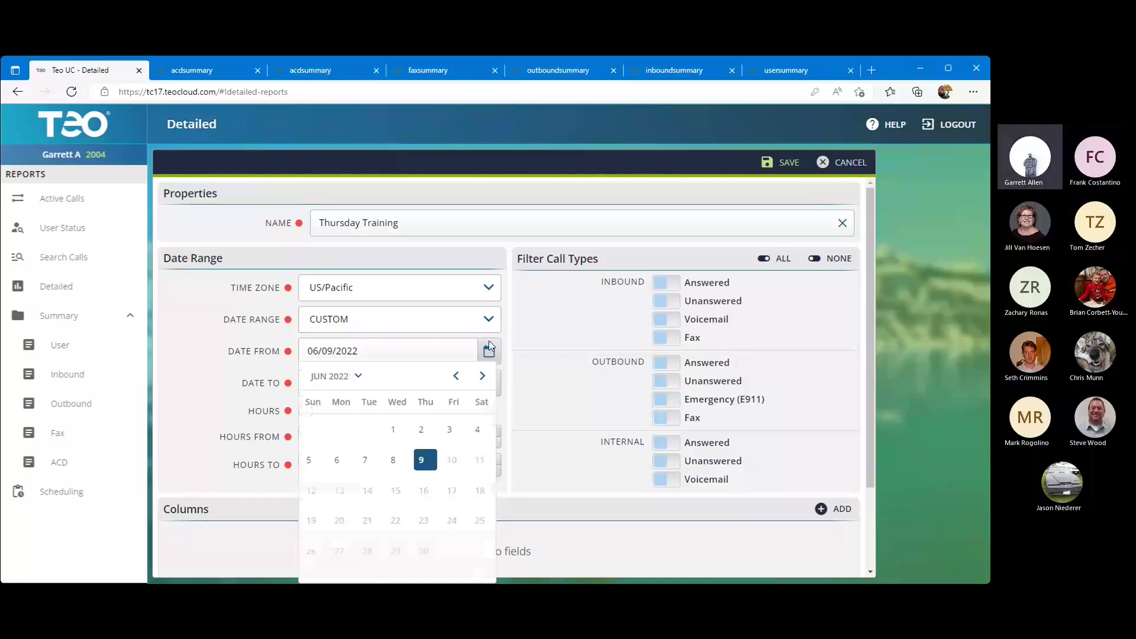
click(337, 460)
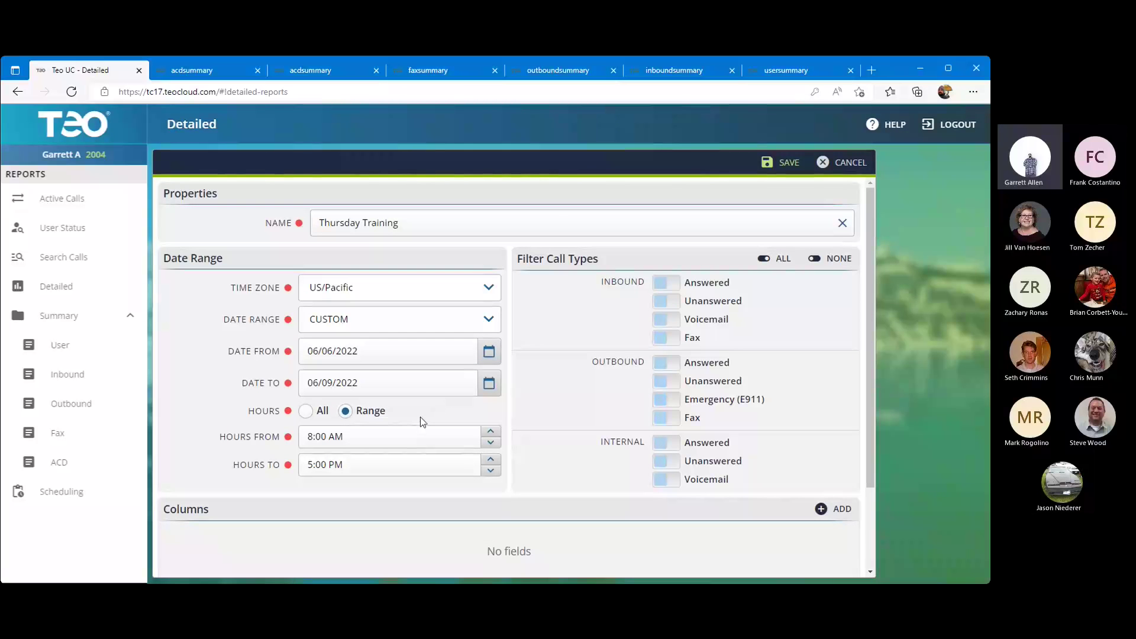
drag(421, 413, 224, 441)
click(304, 416)
click(305, 416)
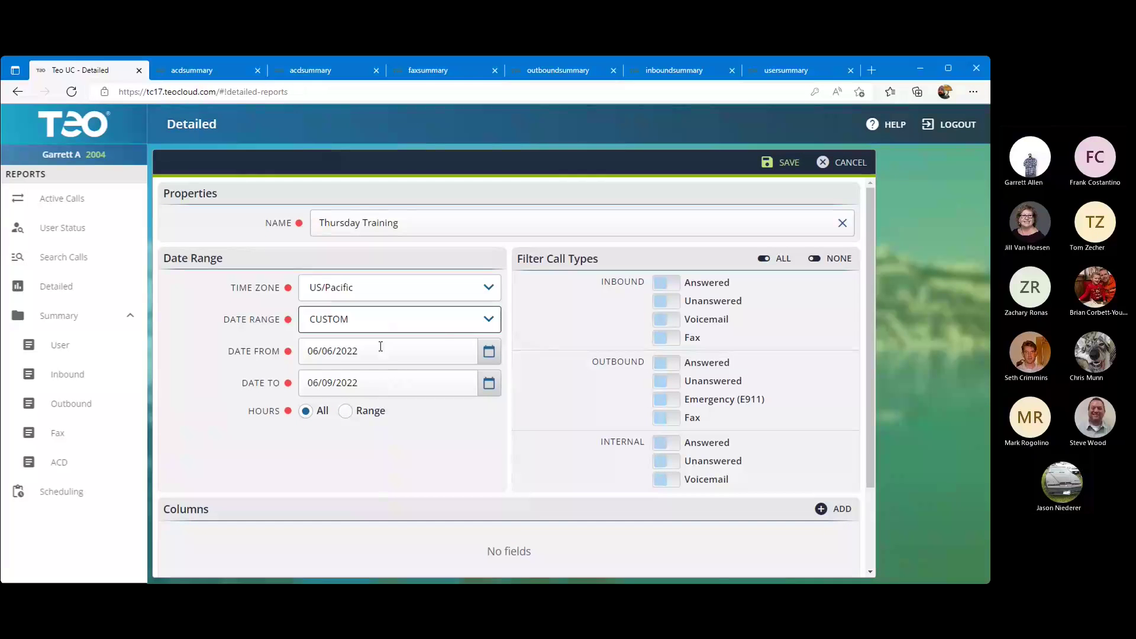
Step: Move the Date From back to 11/01/2021
click(489, 351)
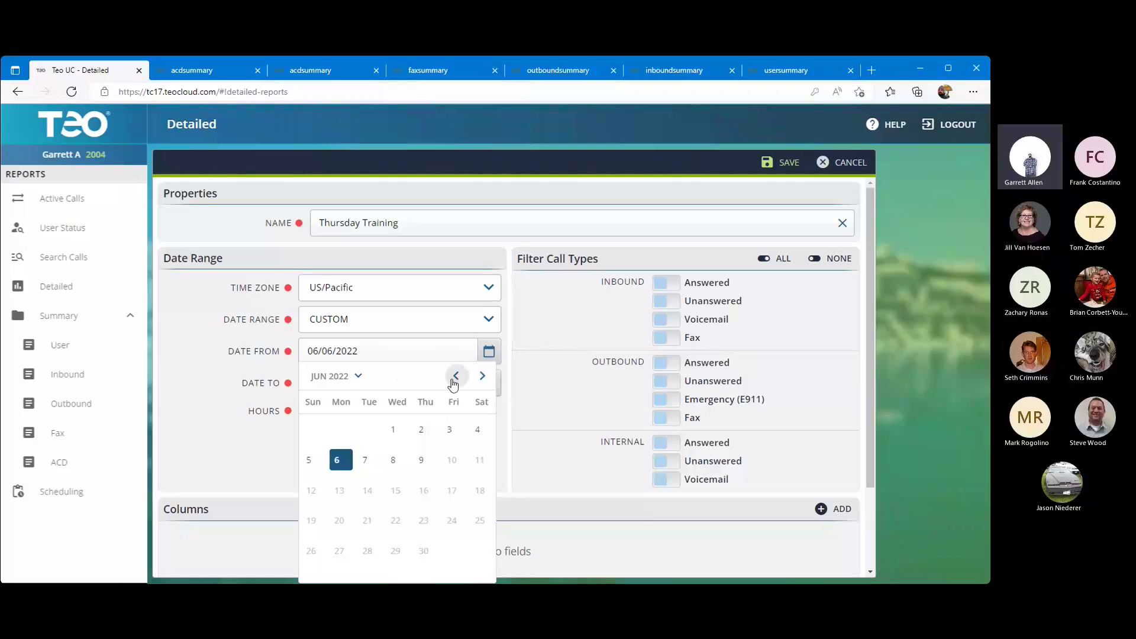
click(454, 377)
click(455, 377)
click(454, 377)
click(454, 376)
click(455, 377)
click(455, 377)
click(454, 377)
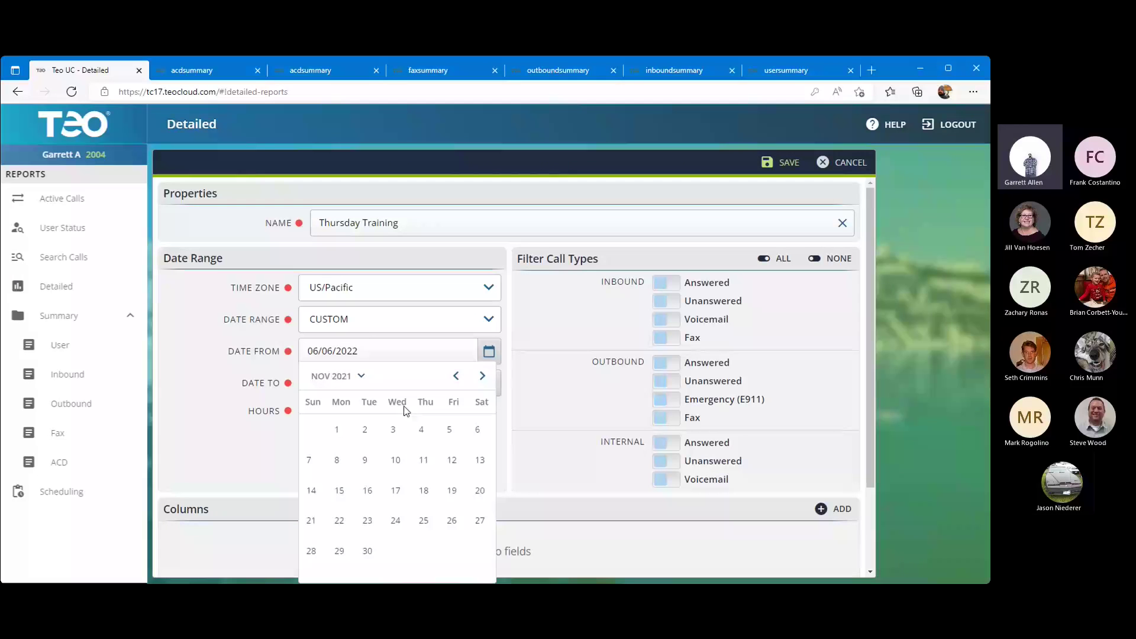
click(336, 431)
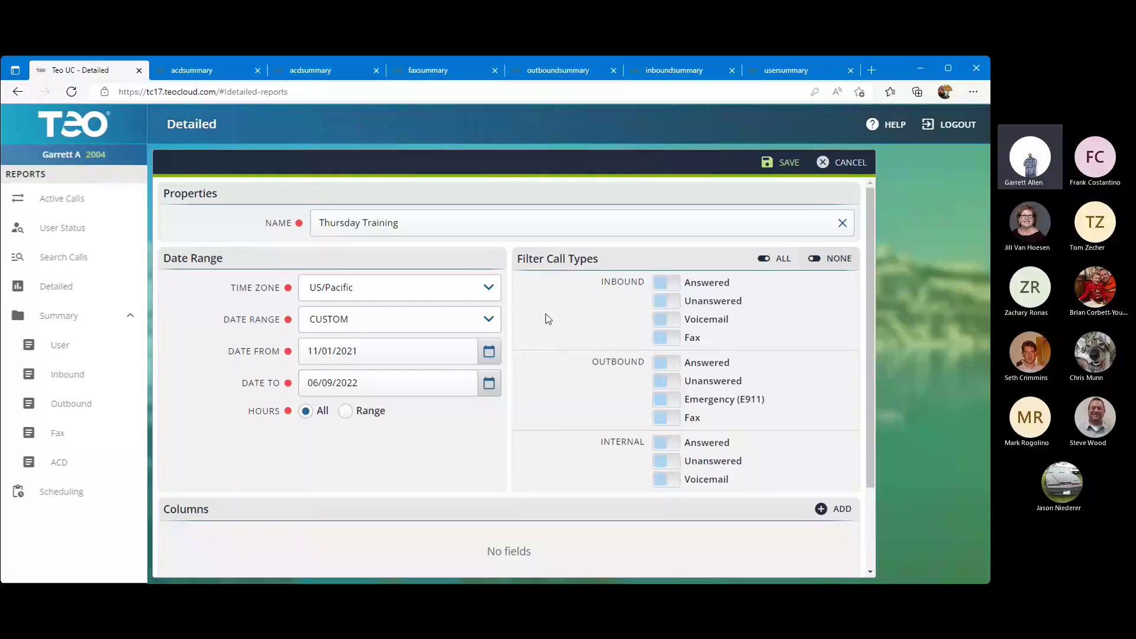
Step: Clear all call types, then switch on the Inbound Voicemail, Unanswered and Answered call-type filters
click(781, 272)
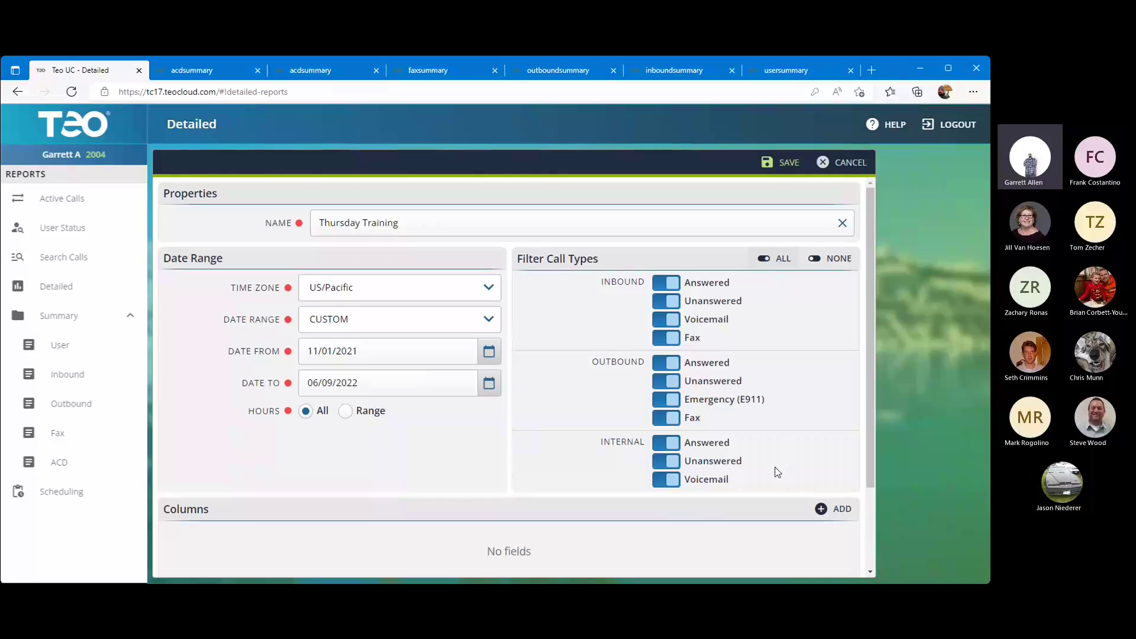
click(828, 256)
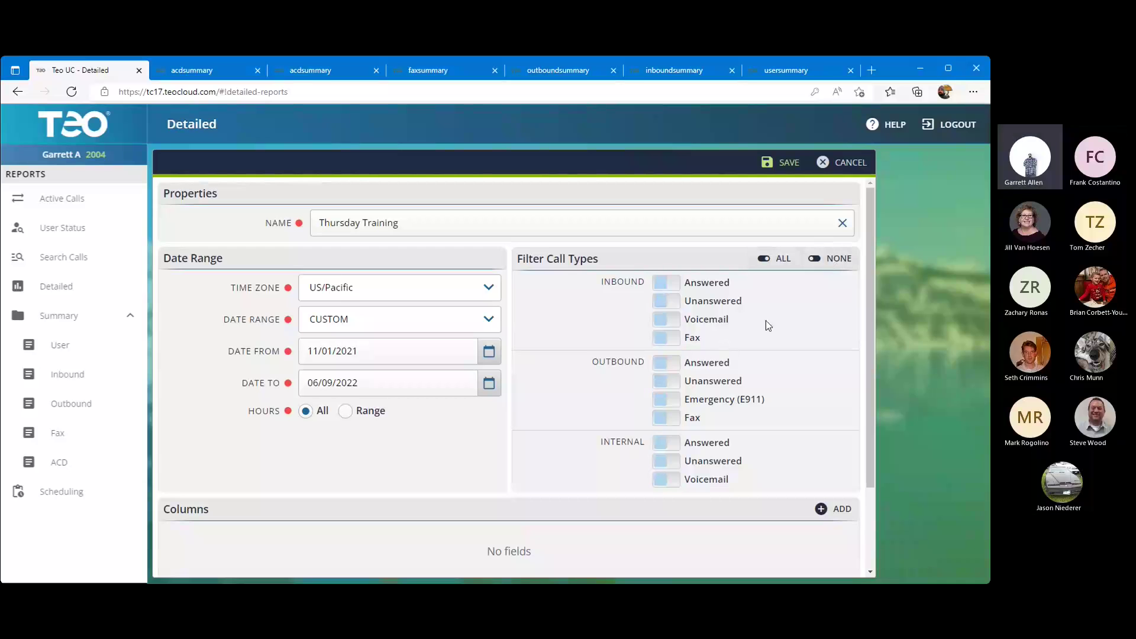
click(681, 326)
click(668, 302)
click(668, 284)
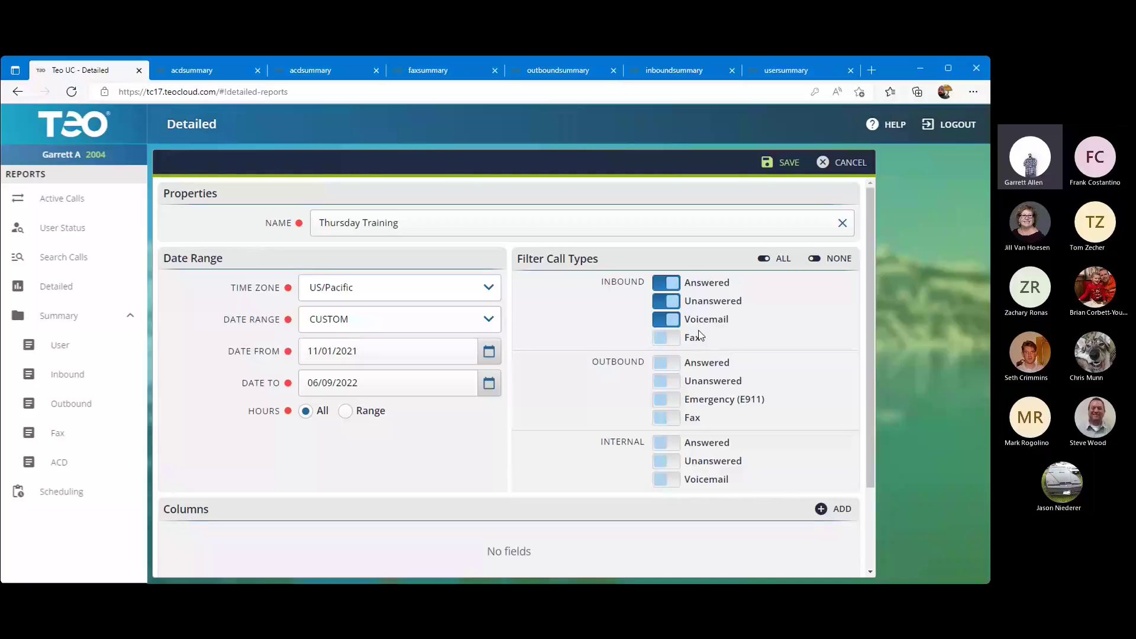
click(815, 261)
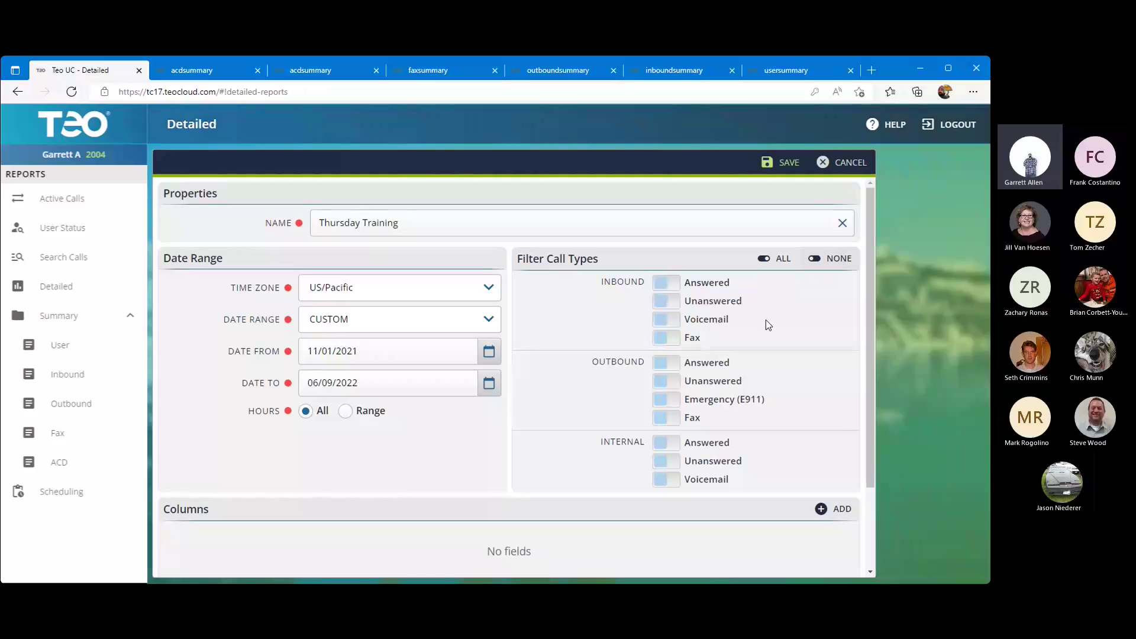
Step: Add DATE/TIME as the report's first column, sorted ascending (oldest first)
scroll(766, 320, down, 2)
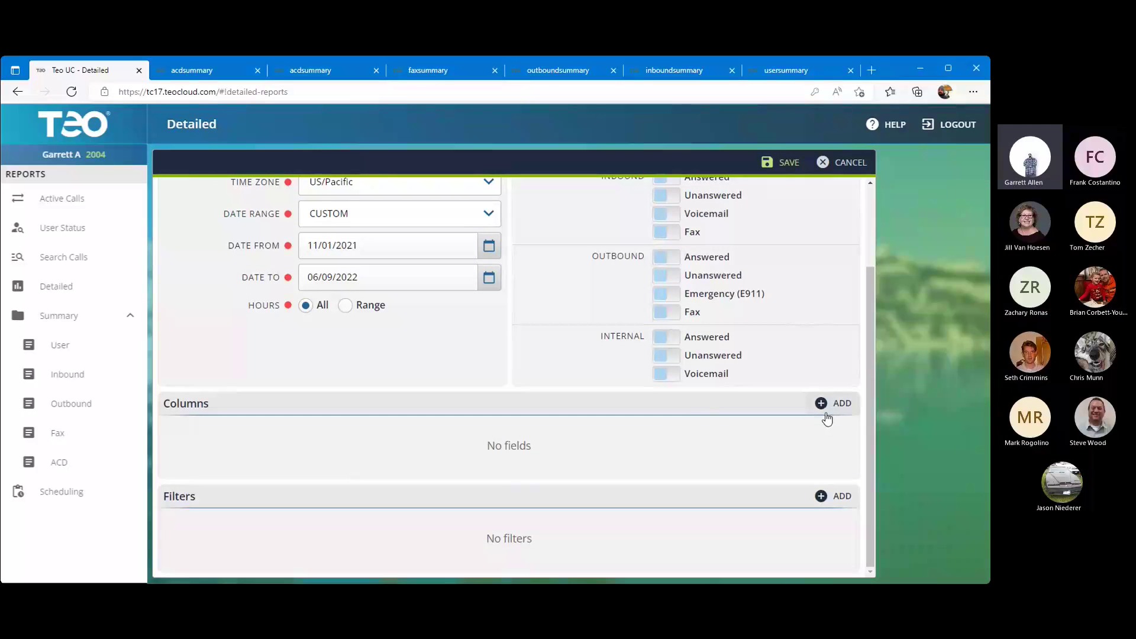
scroll(826, 419, up, 1)
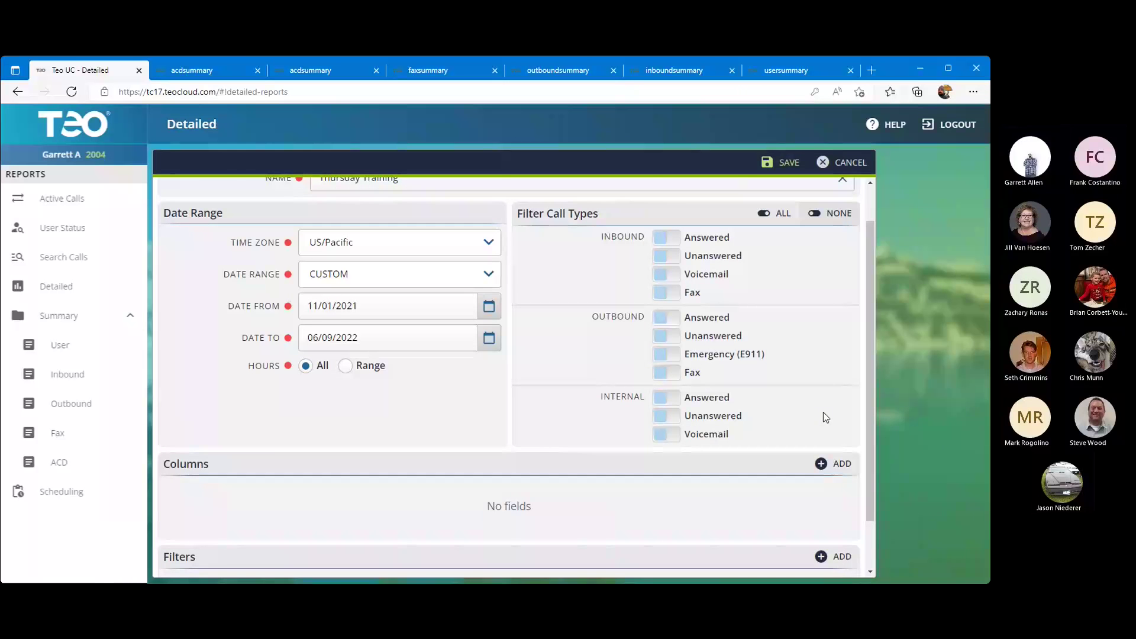
scroll(822, 372, down, 1)
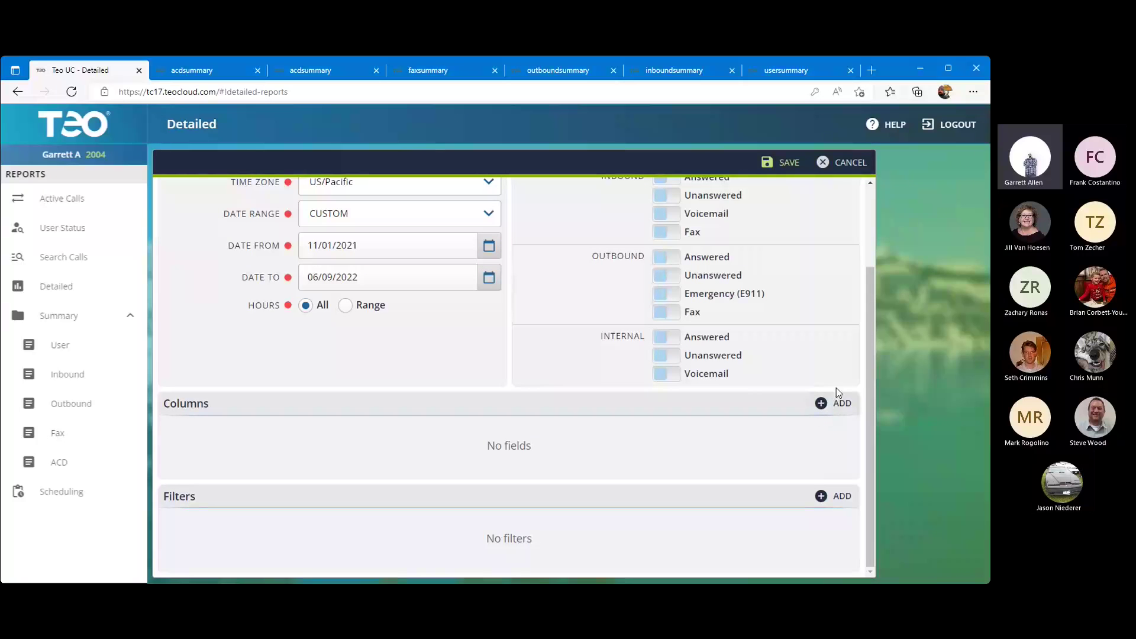
click(835, 406)
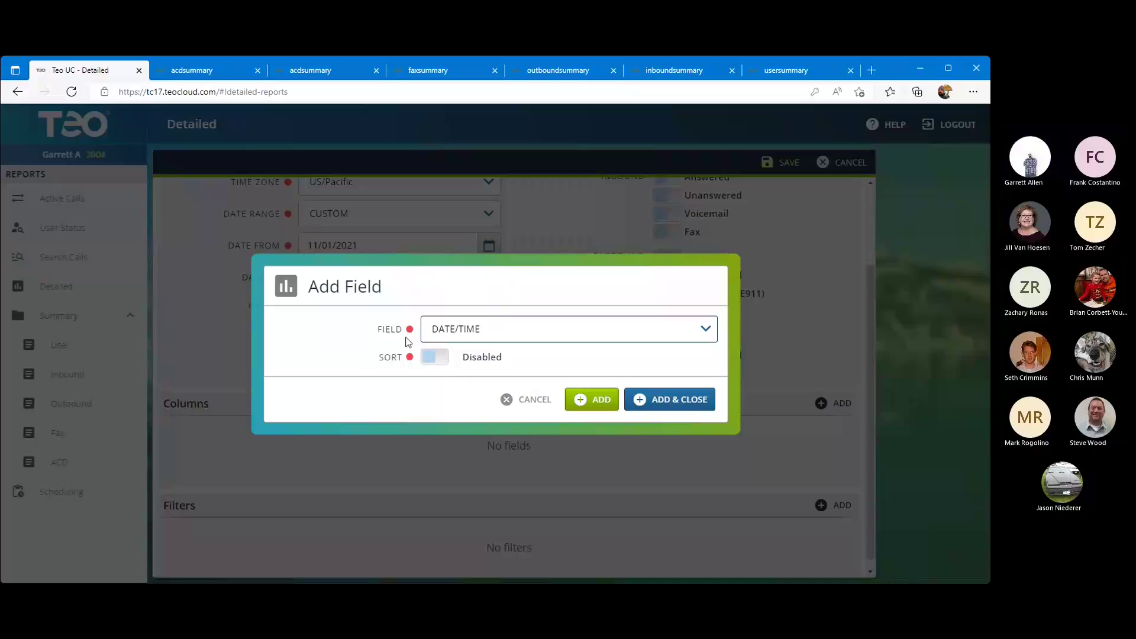
click(431, 361)
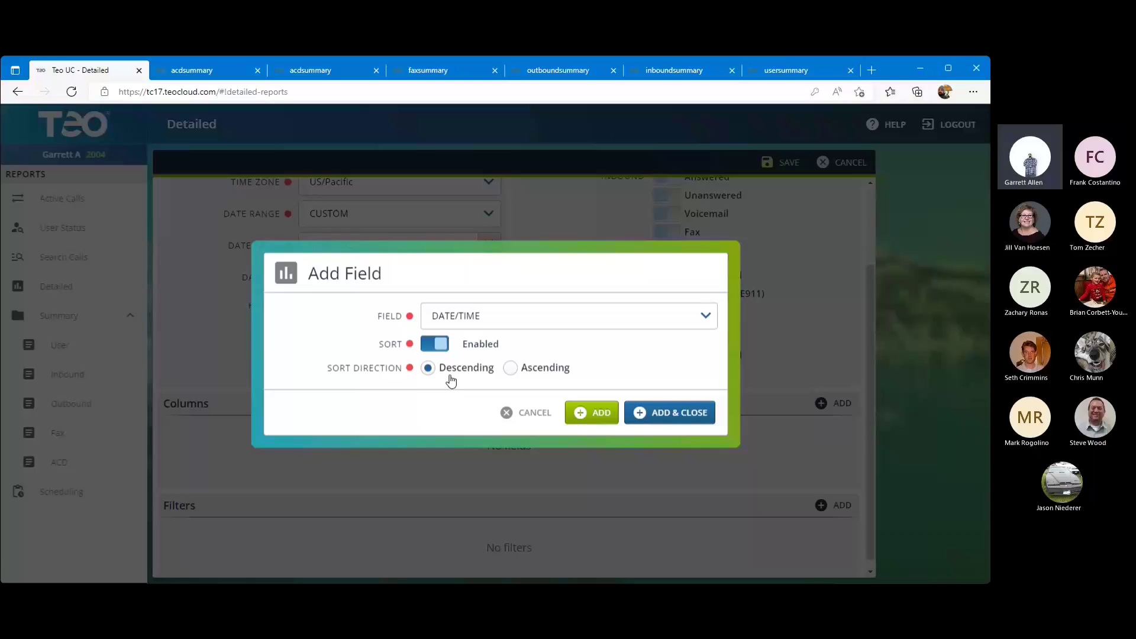
click(529, 369)
click(631, 418)
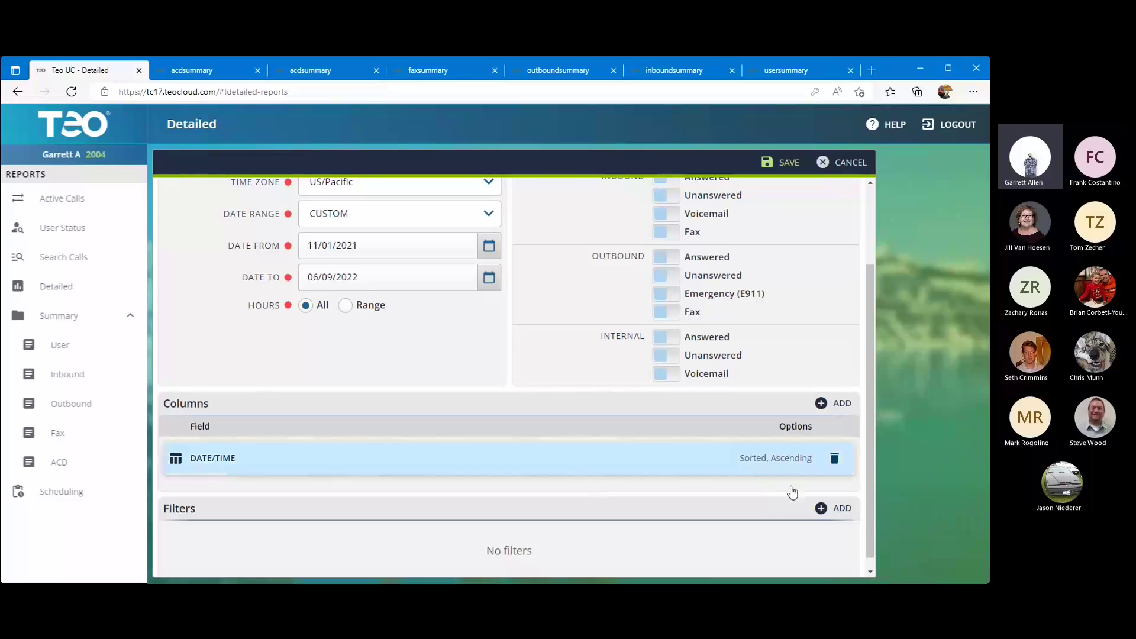
Step: Add CALL DURATION with sorting off, followed by CALL TYPE, as report columns
click(827, 405)
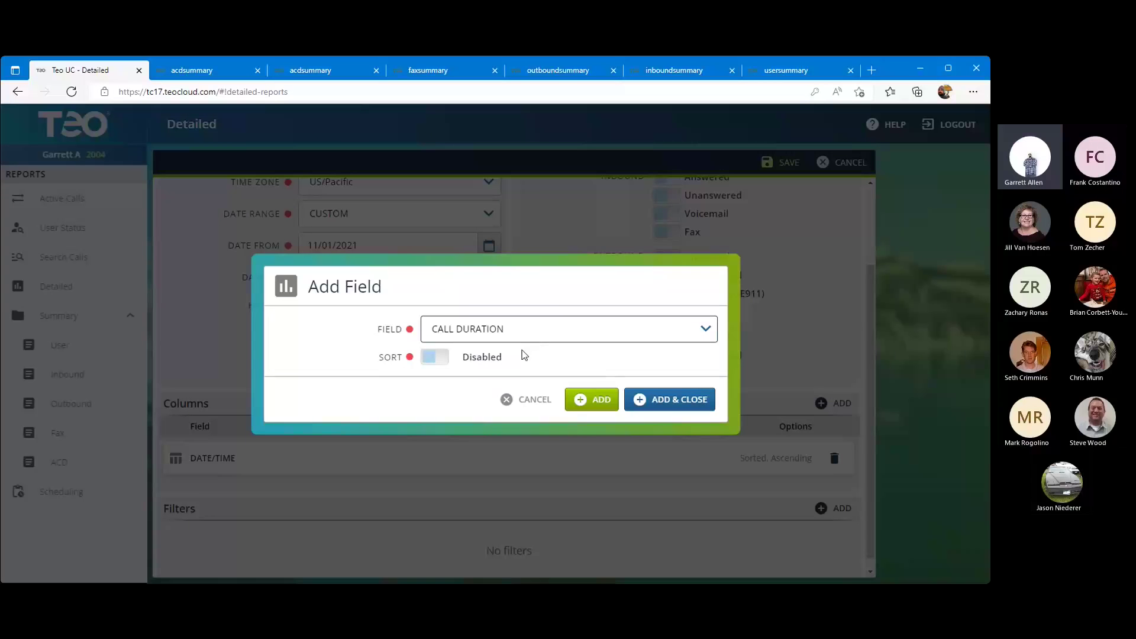
click(432, 359)
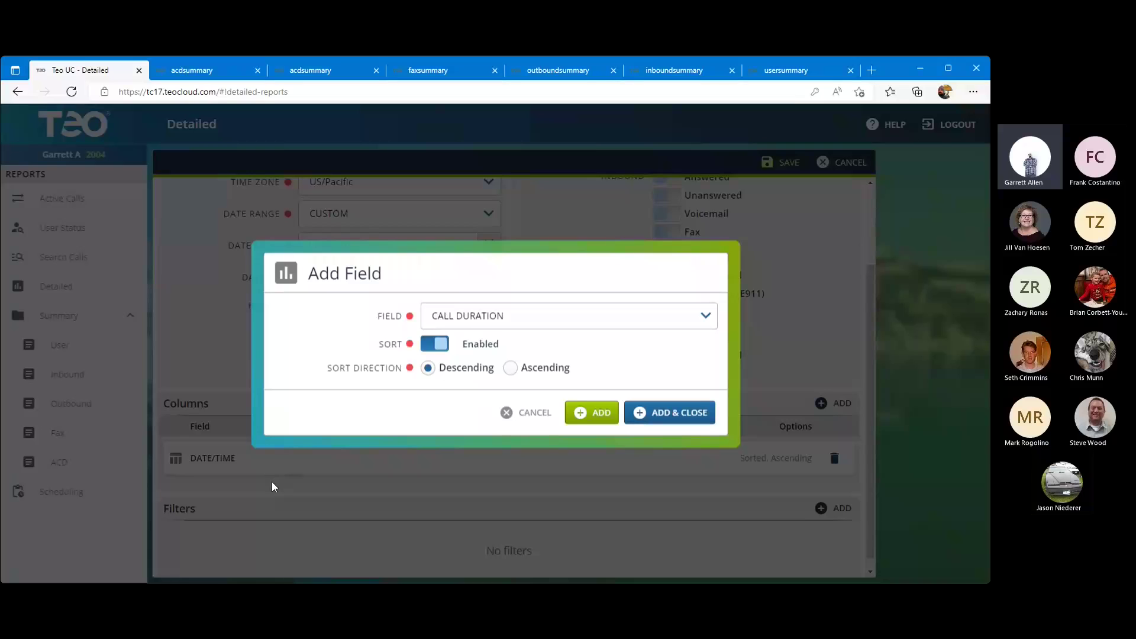
click(427, 349)
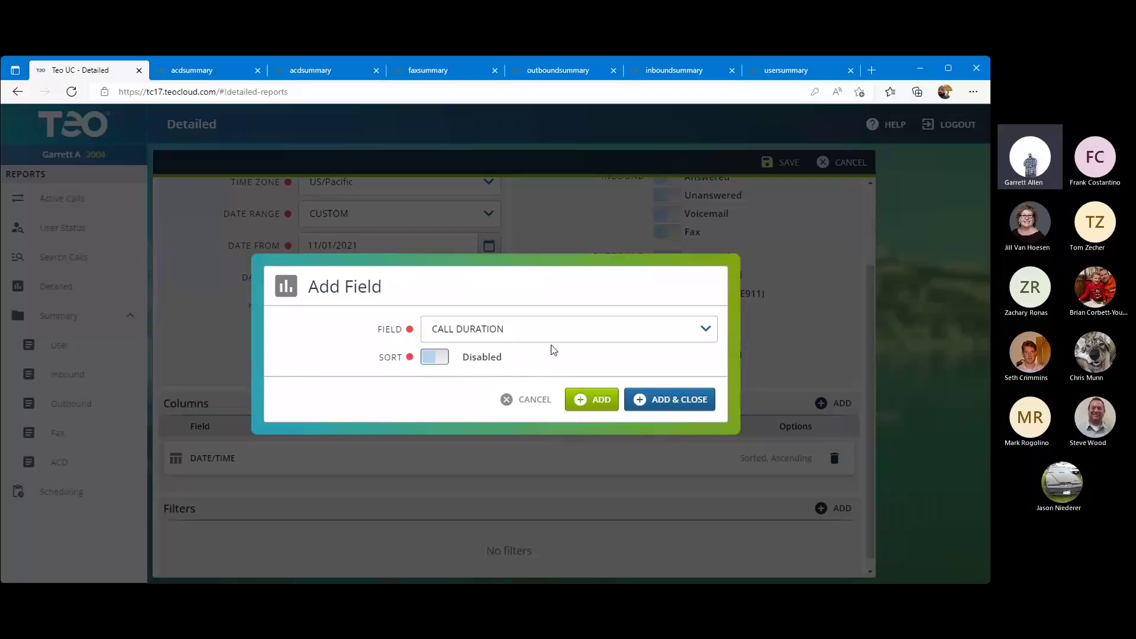
click(586, 402)
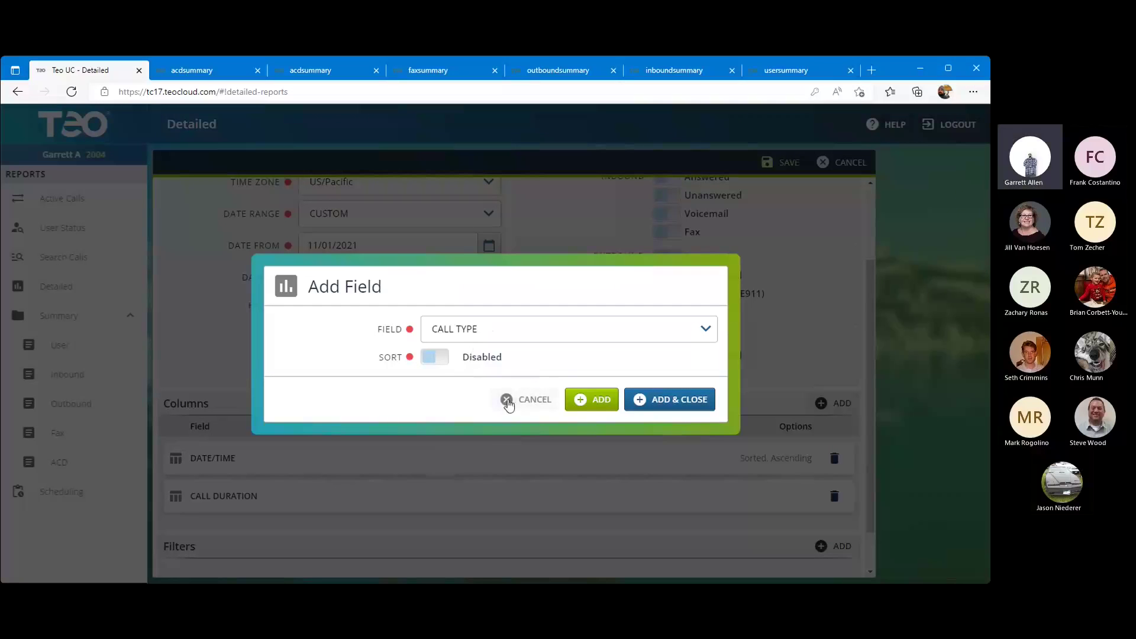
click(571, 398)
Step: Add CALL SUBTYPE as another report column
click(576, 398)
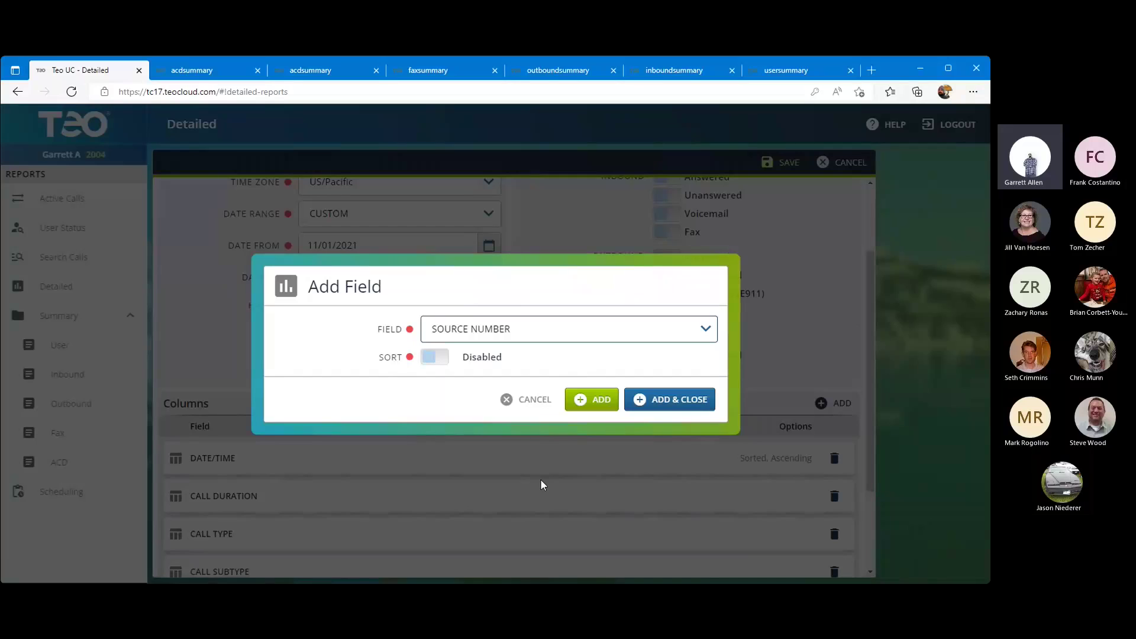
Step: Choose DIALED NUMBER in the Field dropdown and add it as a report column
key(Down)
click(583, 402)
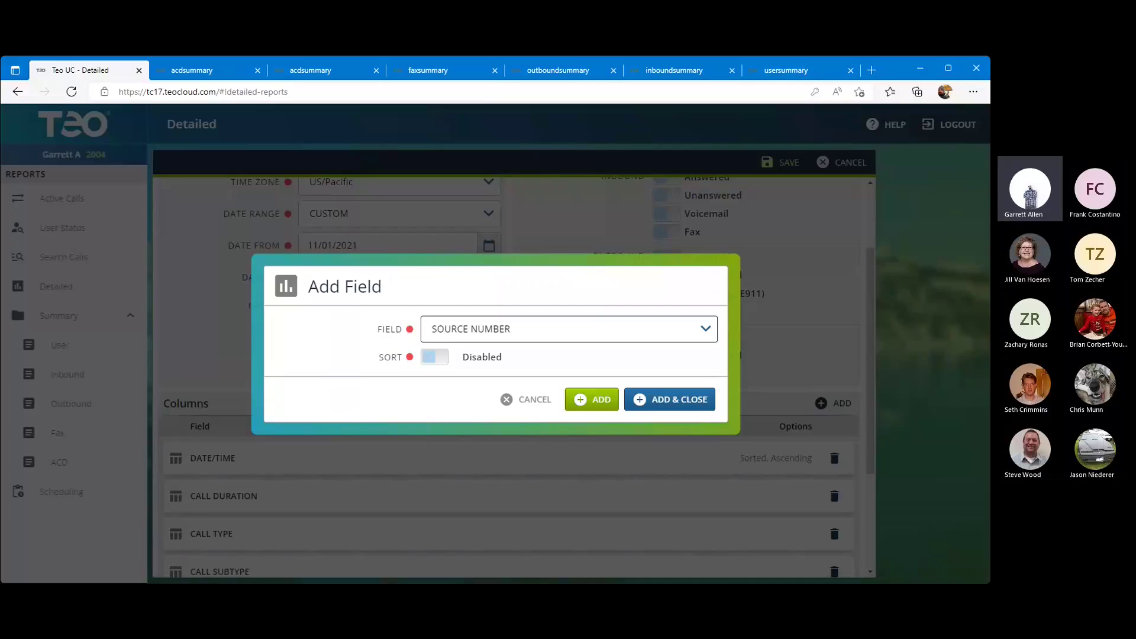
Step: Close the Add Field form, save the Thursday Training report, export it to CSV and open the download
click(523, 401)
scroll(521, 455, down, 3)
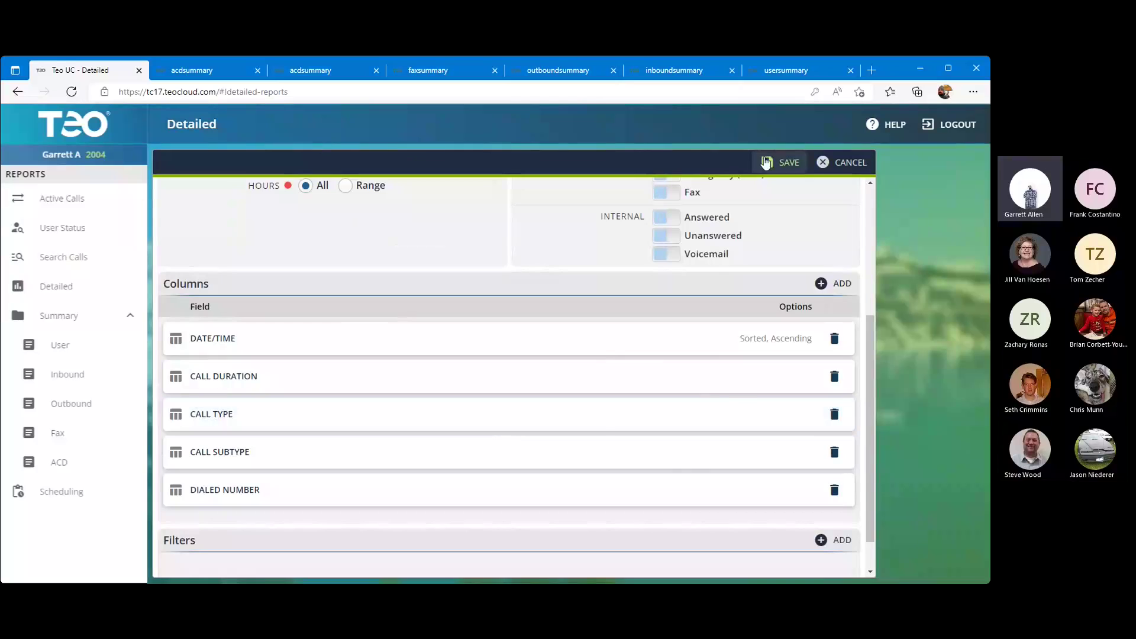
click(781, 162)
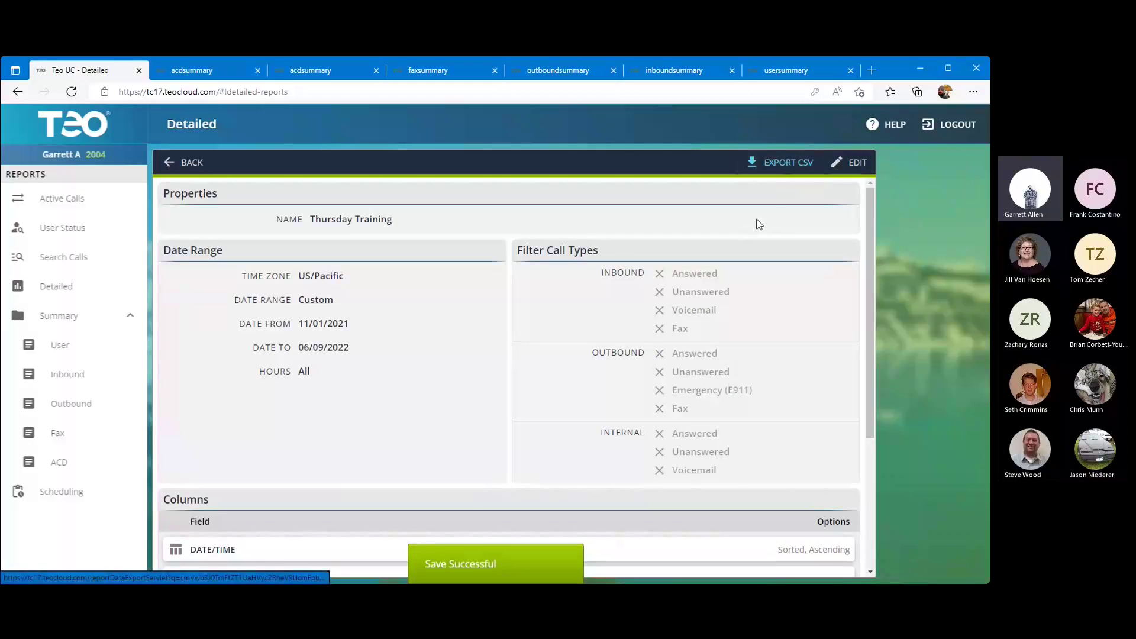
click(804, 161)
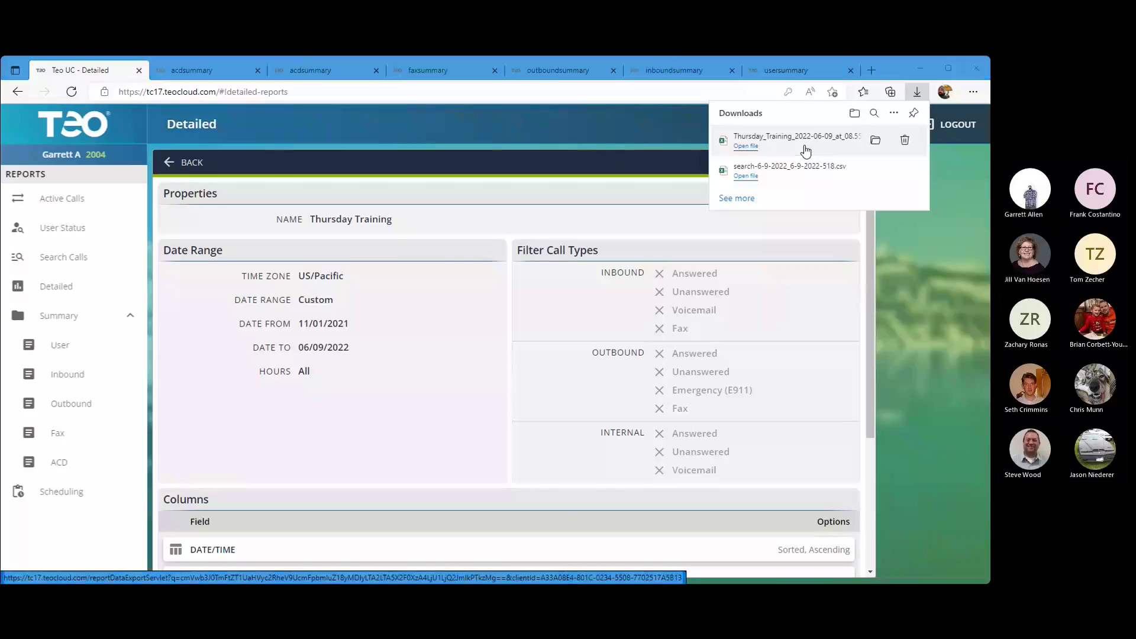
click(806, 150)
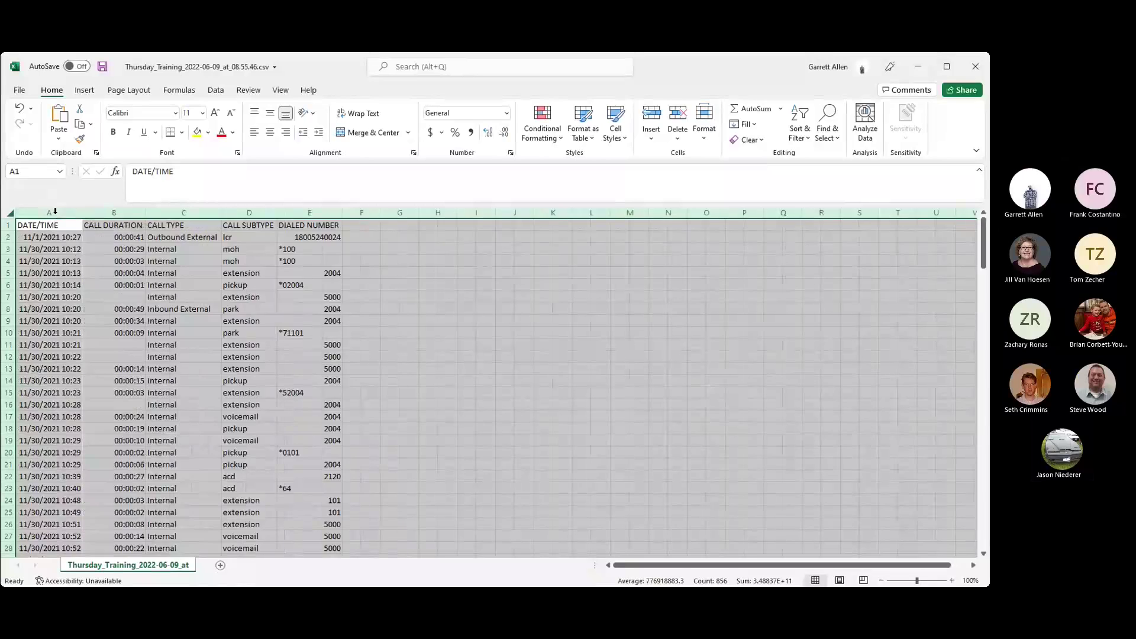
Step: Check the CSV header cells A1–E1, DATE/TIME through the new DIALED NUMBER column
click(71, 237)
click(77, 226)
click(89, 228)
click(186, 237)
click(230, 226)
click(324, 228)
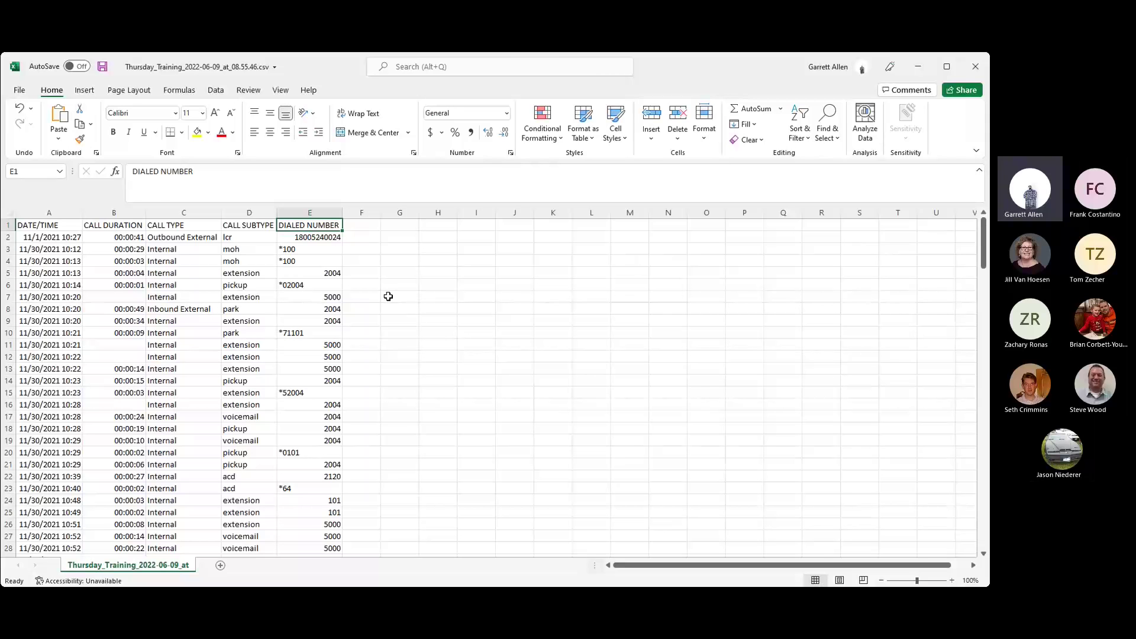
Step: Scroll down through the call records toward the denied and park calls near row 73
scroll(227, 446, down, 2)
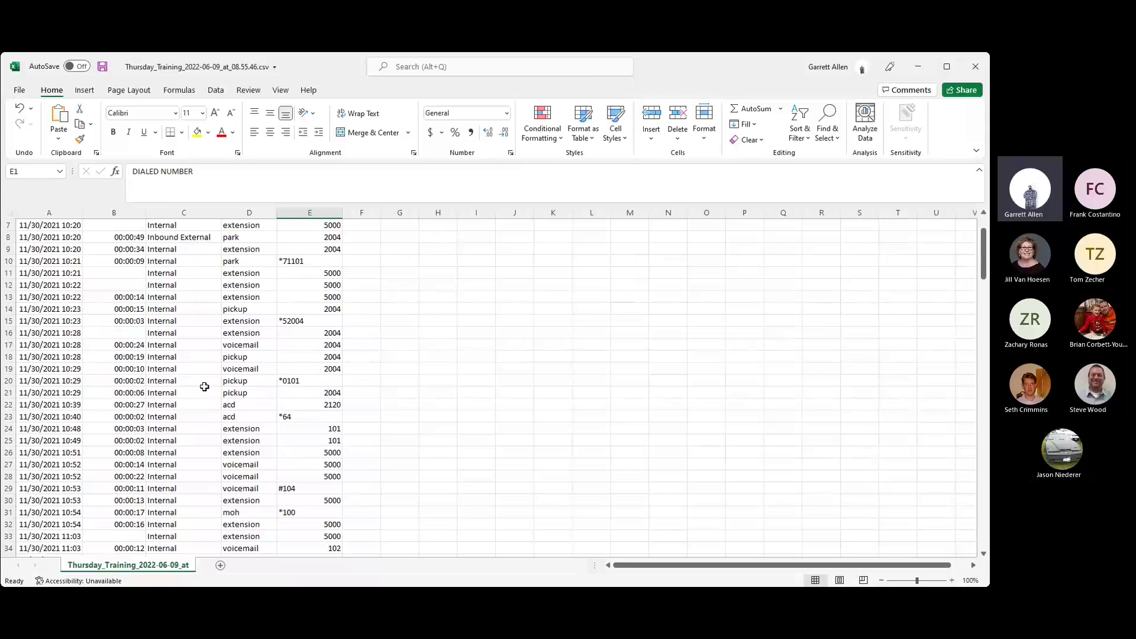
scroll(203, 385, down, 16)
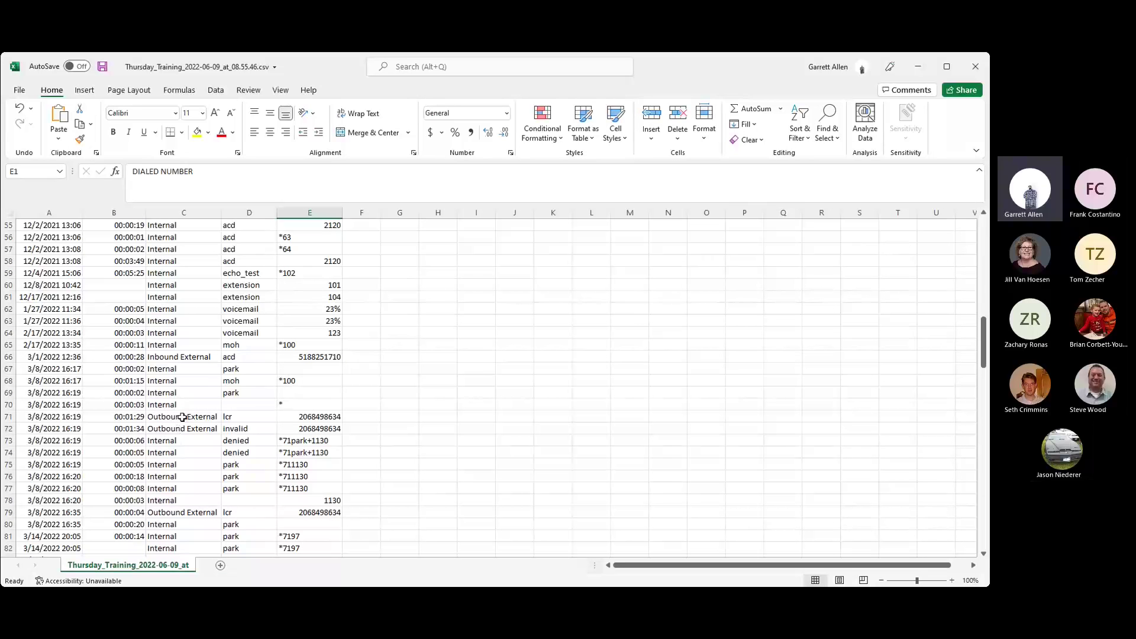
scroll(314, 471, down, 5)
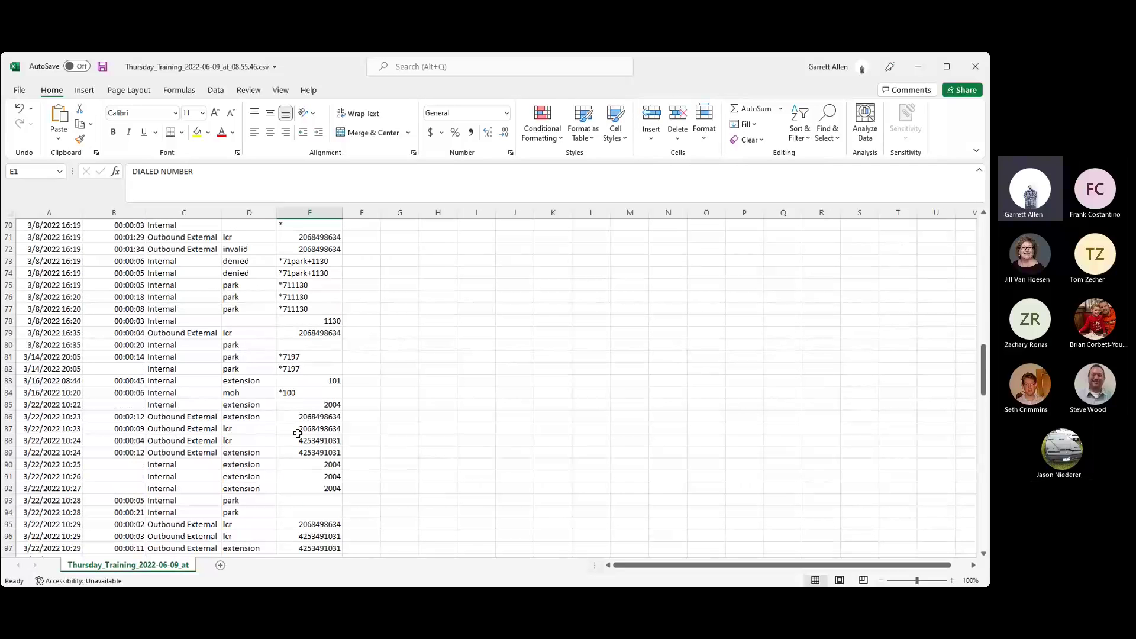
scroll(297, 434, down, 1)
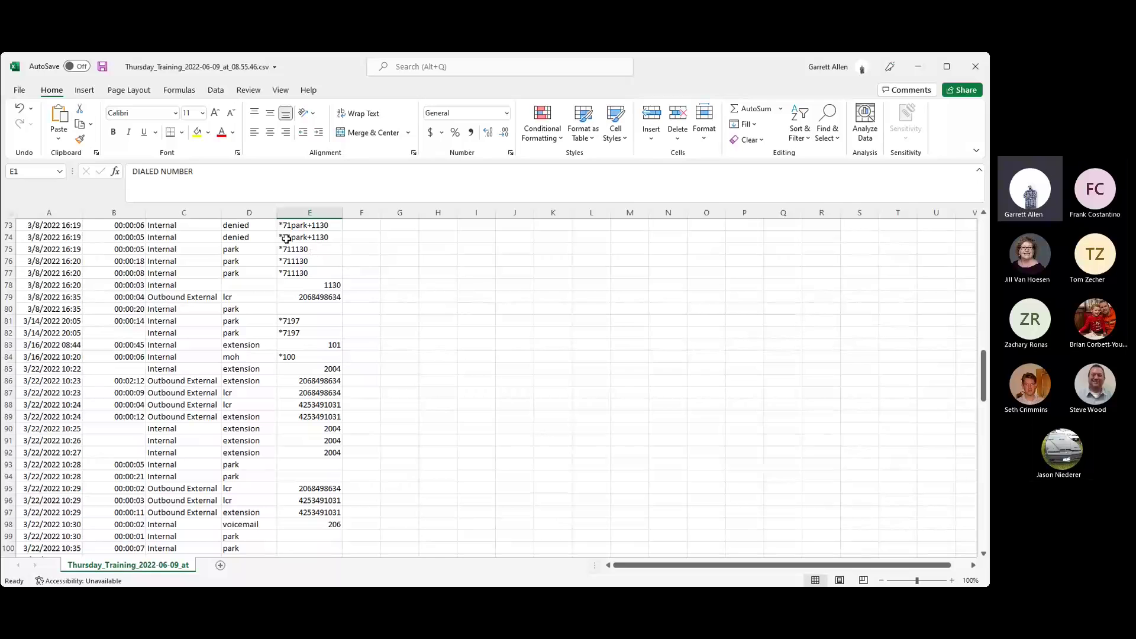
click(230, 228)
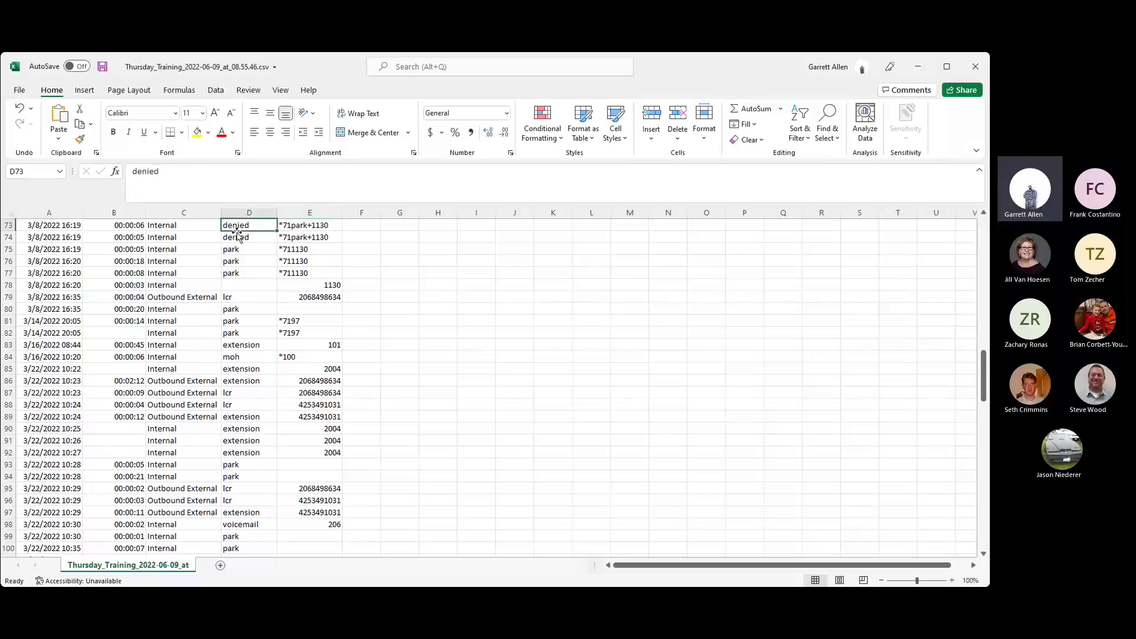
click(233, 249)
click(258, 259)
click(254, 271)
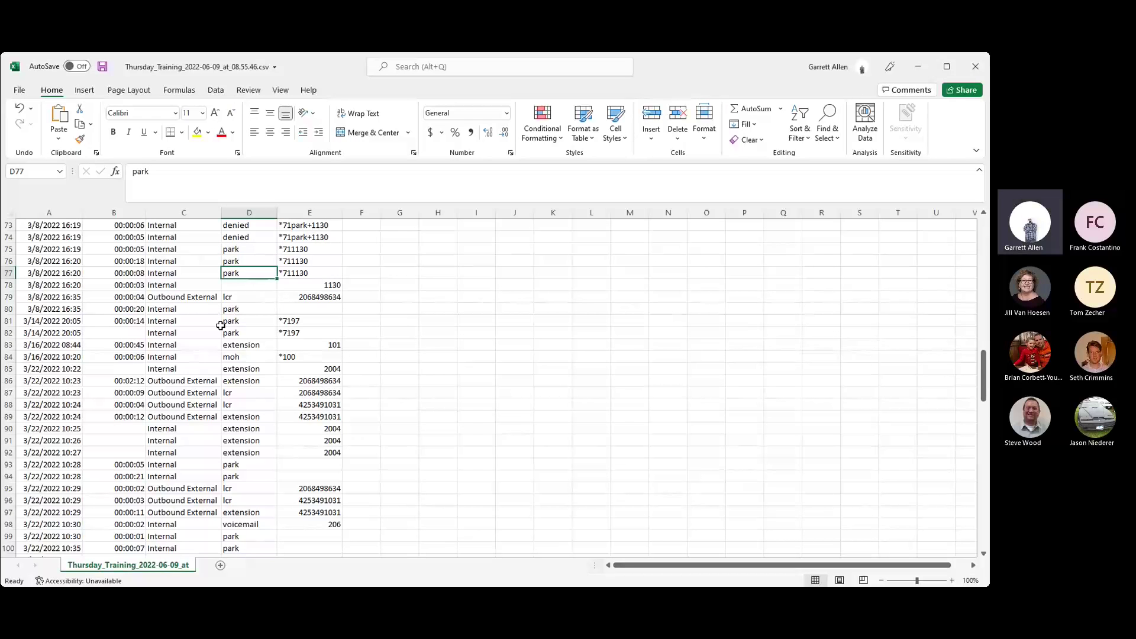
scroll(221, 327, down, 1)
scroll(221, 325, down, 1)
click(235, 273)
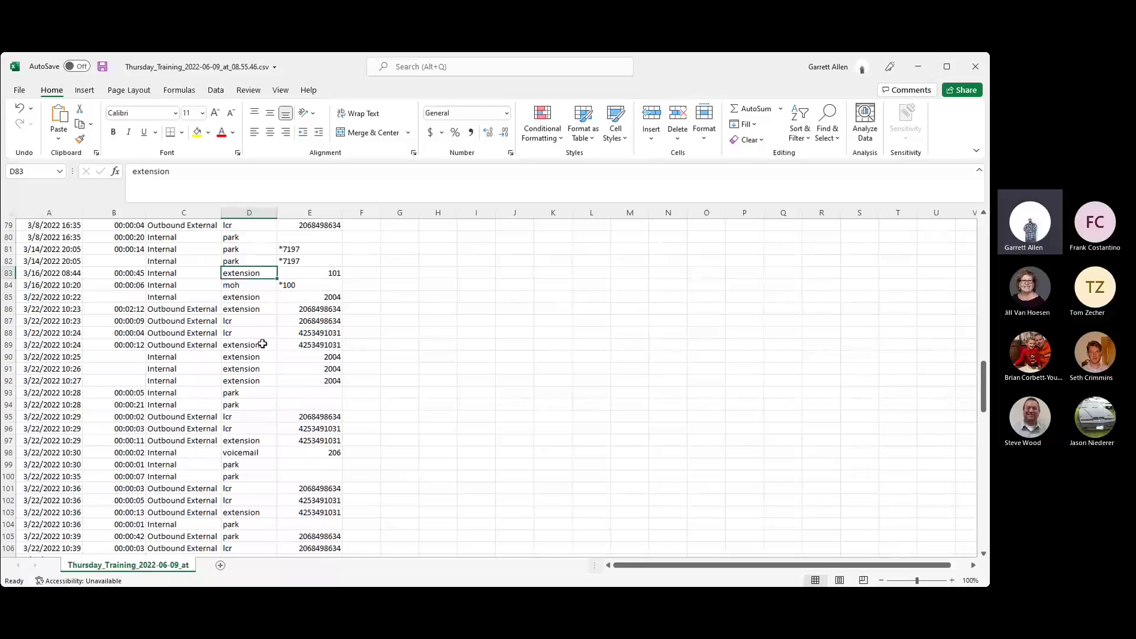
click(247, 288)
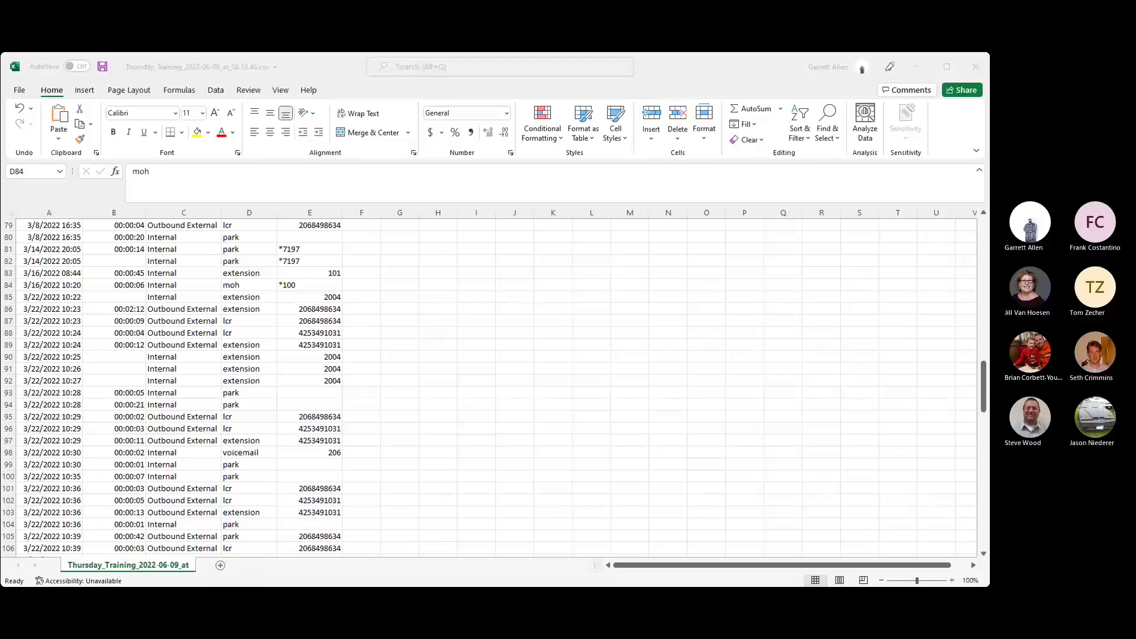
Step: Scroll to the last record at row 180, select columns A–E, show the Data tools, then deselect
scroll(825, 289, down, 7)
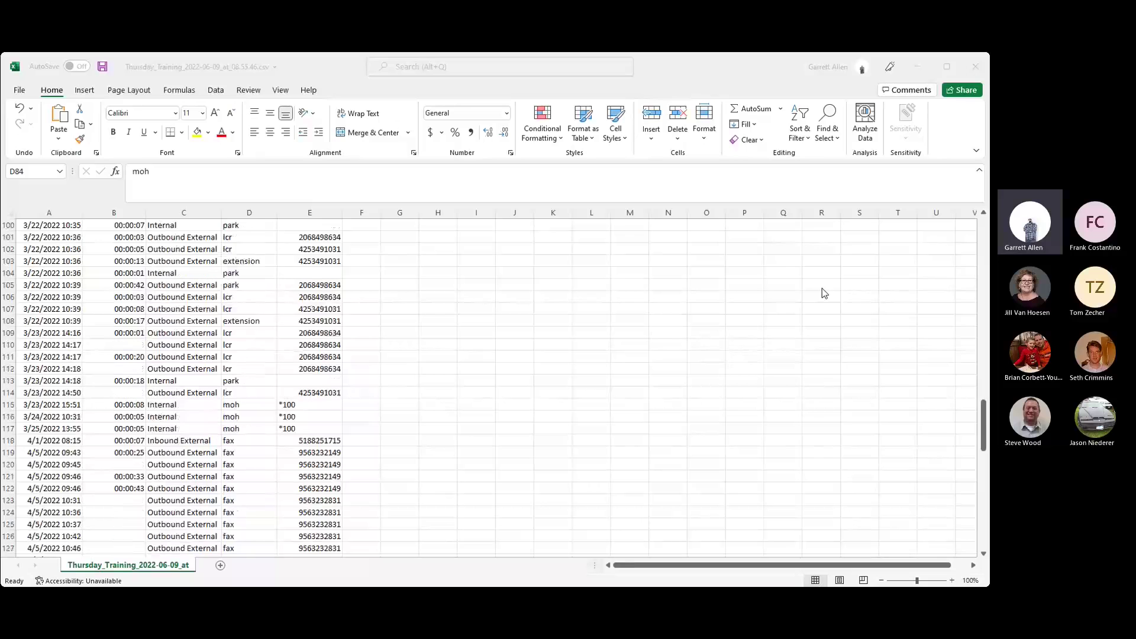
scroll(822, 289, down, 7)
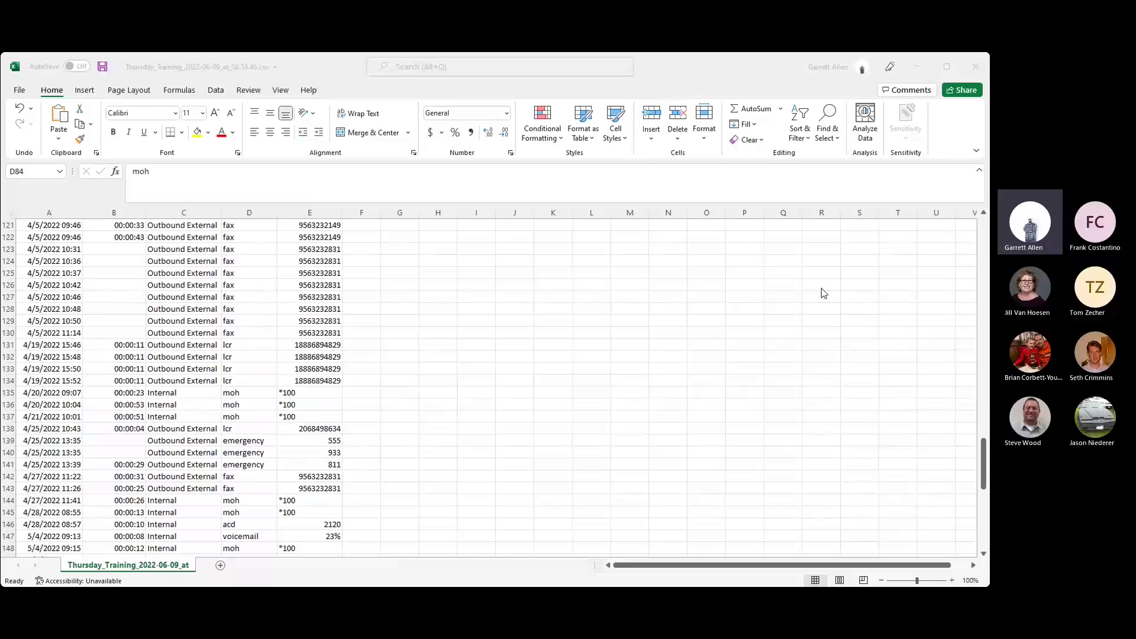
scroll(821, 288, down, 13)
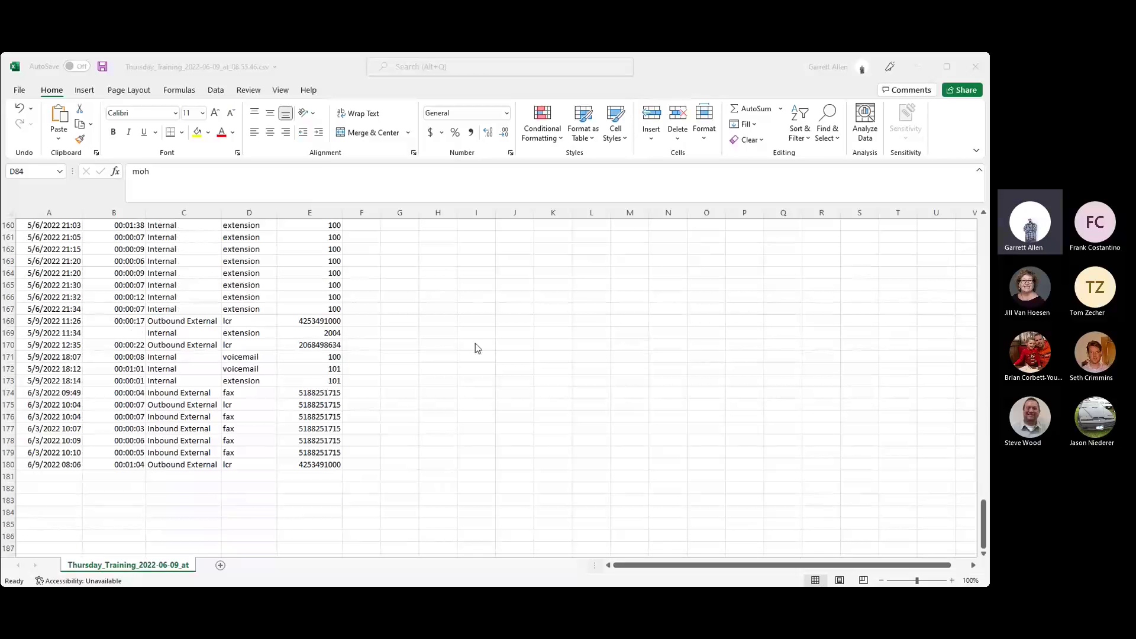
click(49, 210)
drag(49, 210, 314, 213)
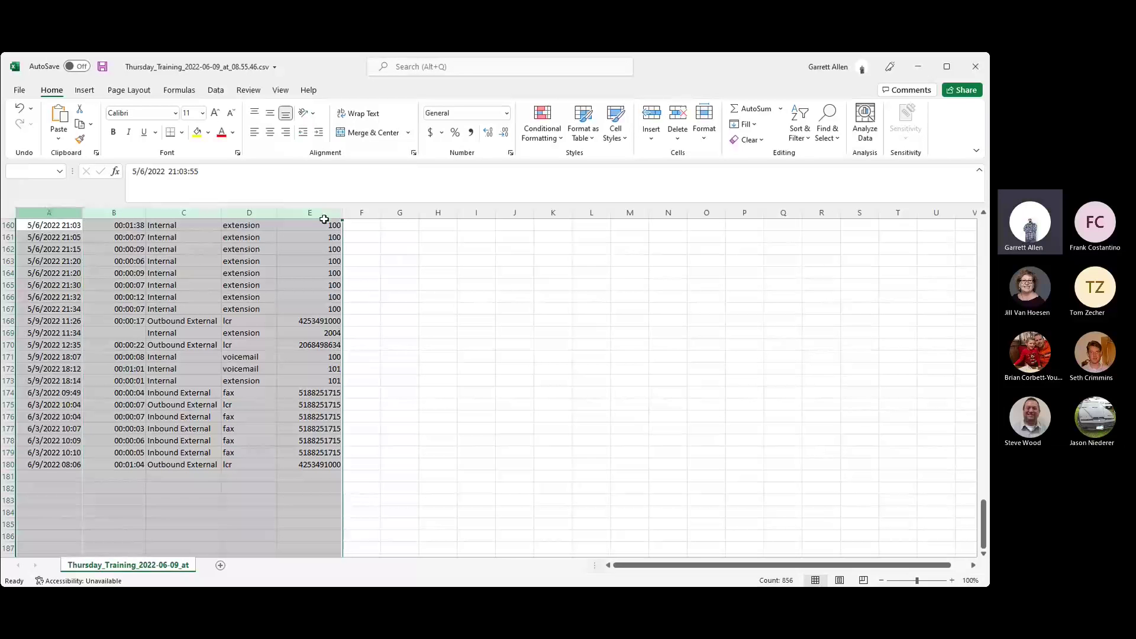
click(215, 91)
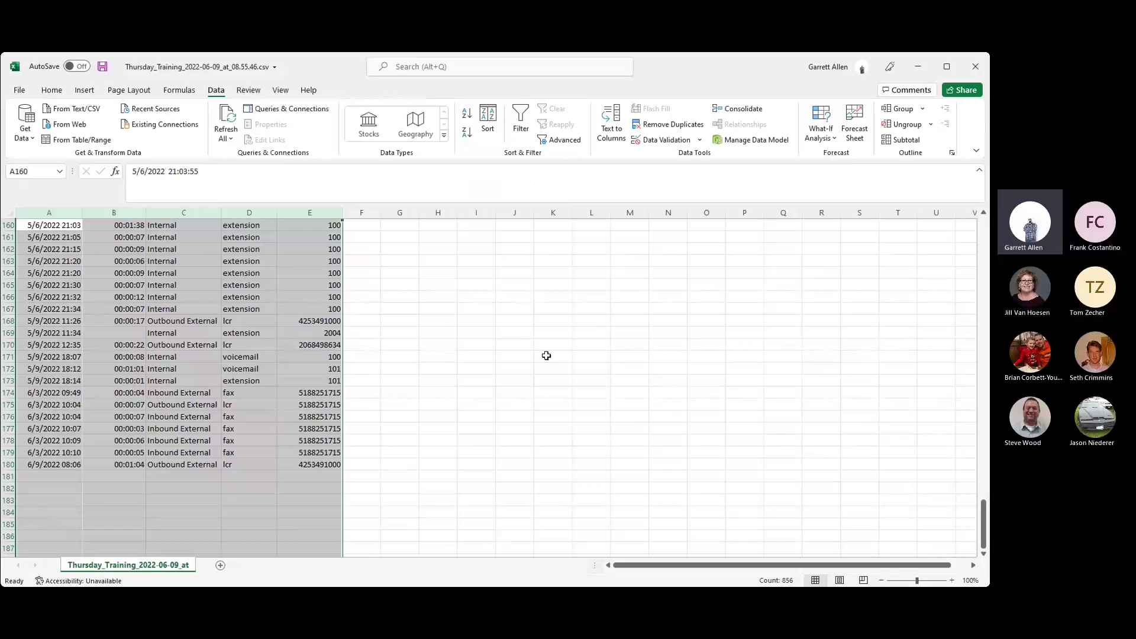
click(455, 380)
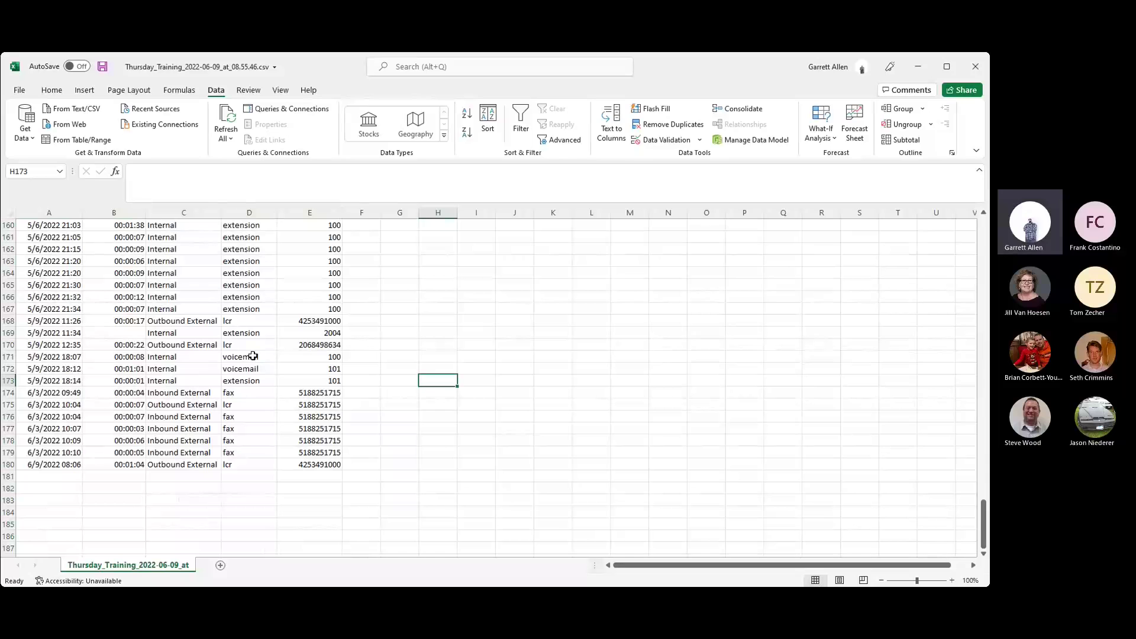